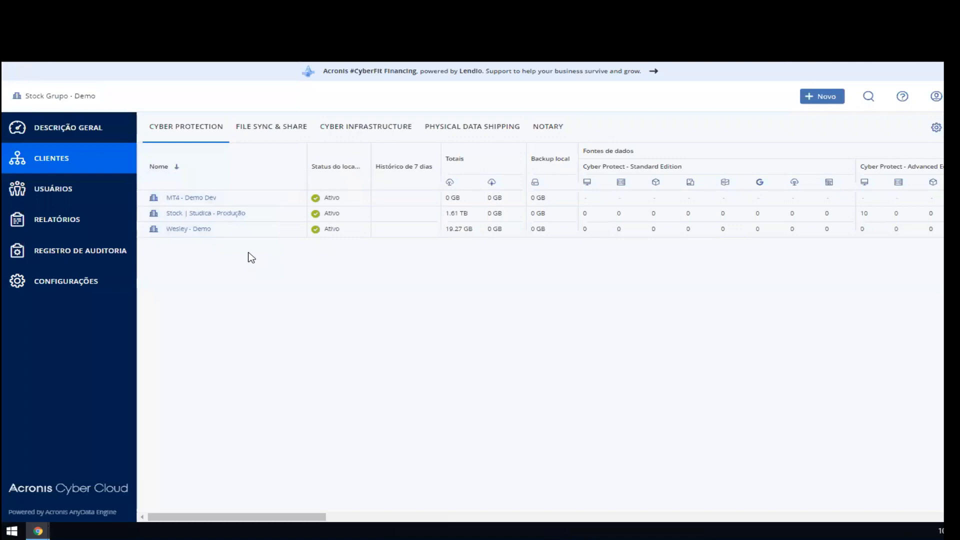
Step: Open the service configuration of the Stock Distribuidora Interno customer within the Stock | Studica - Produção group
left_click(223, 212)
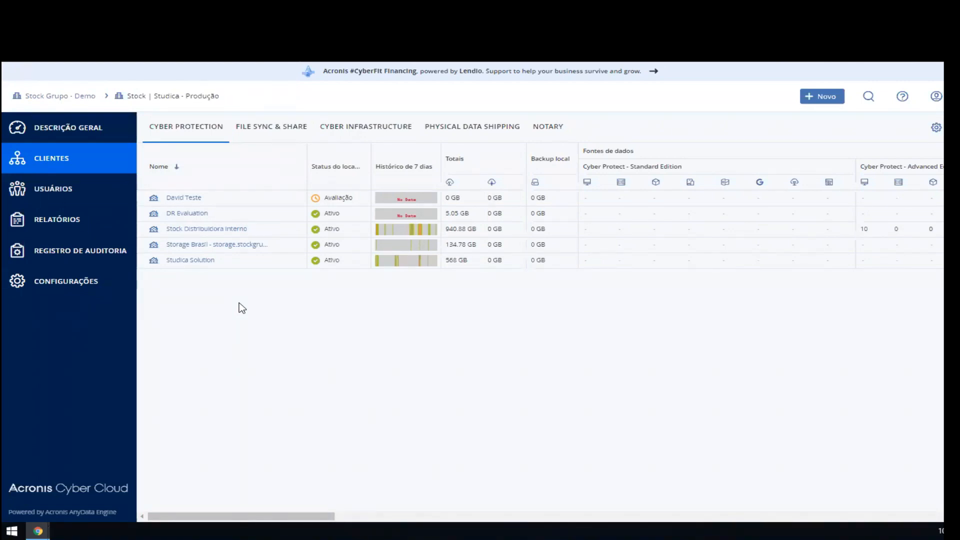
left_click(475, 228)
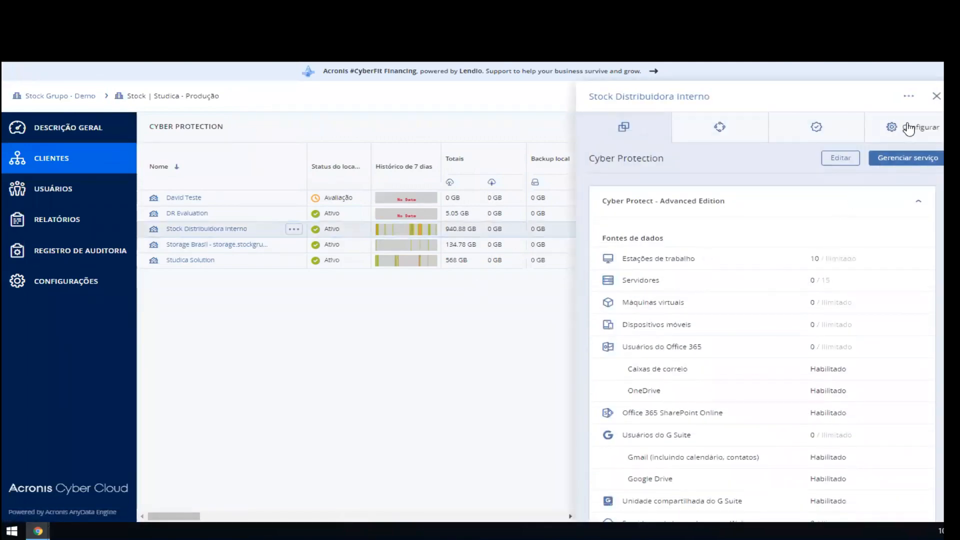
left_click(920, 131)
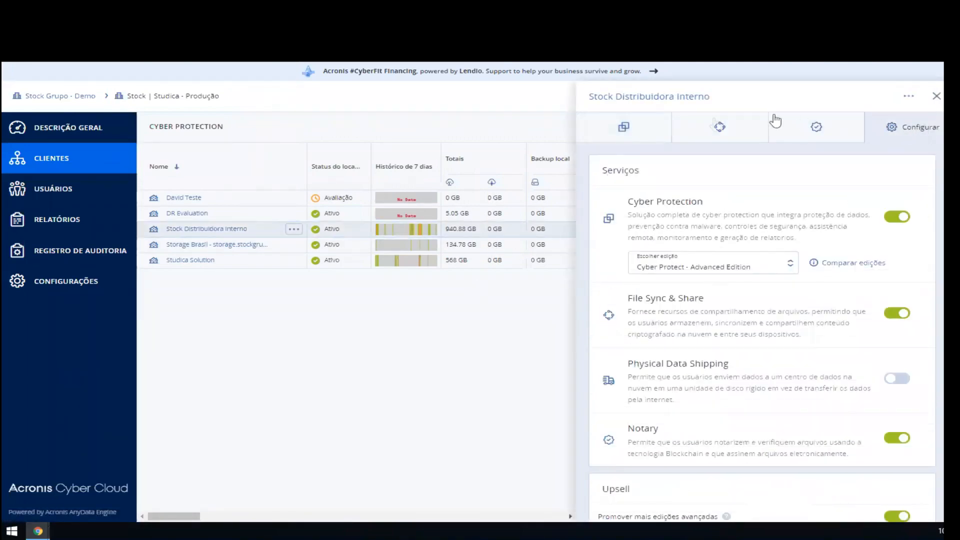
Step: Review the Cyber Protection service description and the list of editions offered for this customer
left_click_drag(628, 202, 705, 202)
left_click(731, 211)
left_click(698, 271)
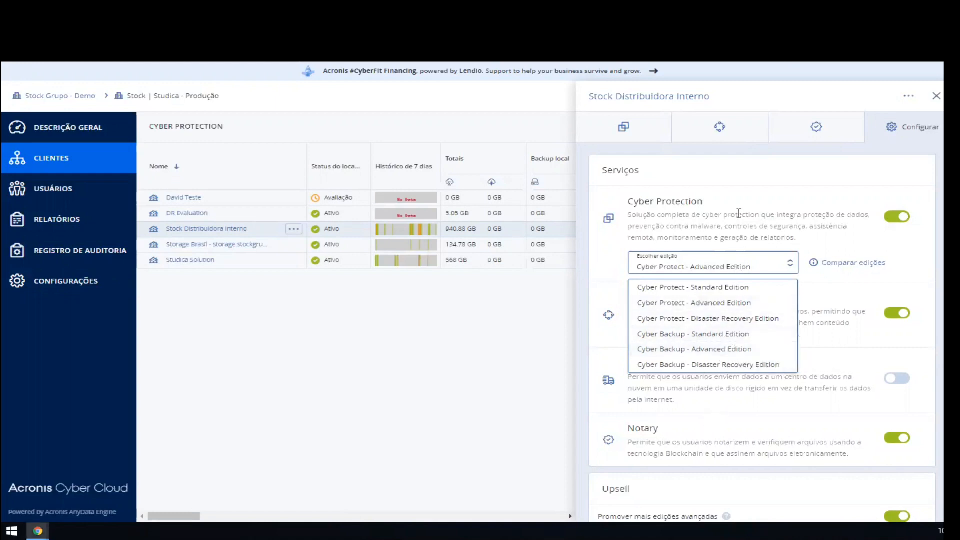
left_click(697, 270)
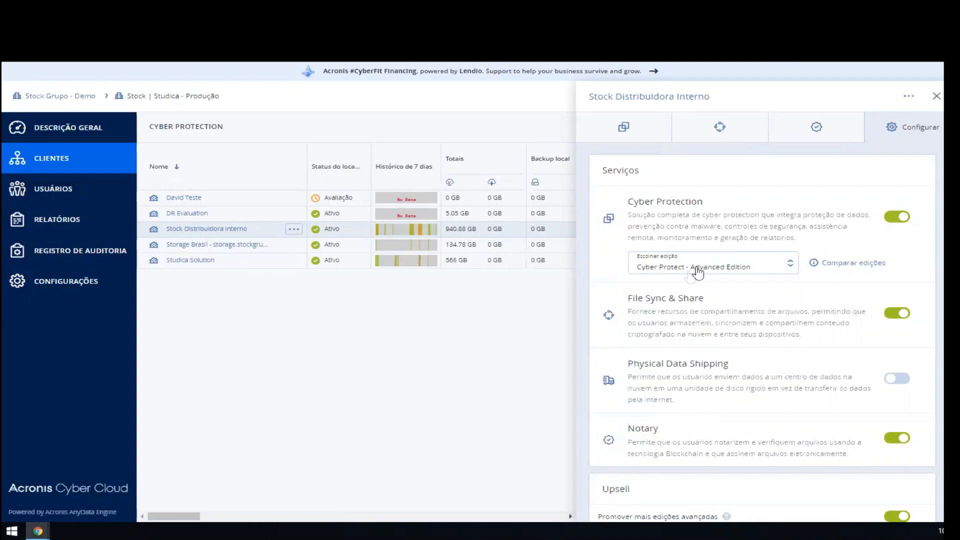
left_click(724, 272)
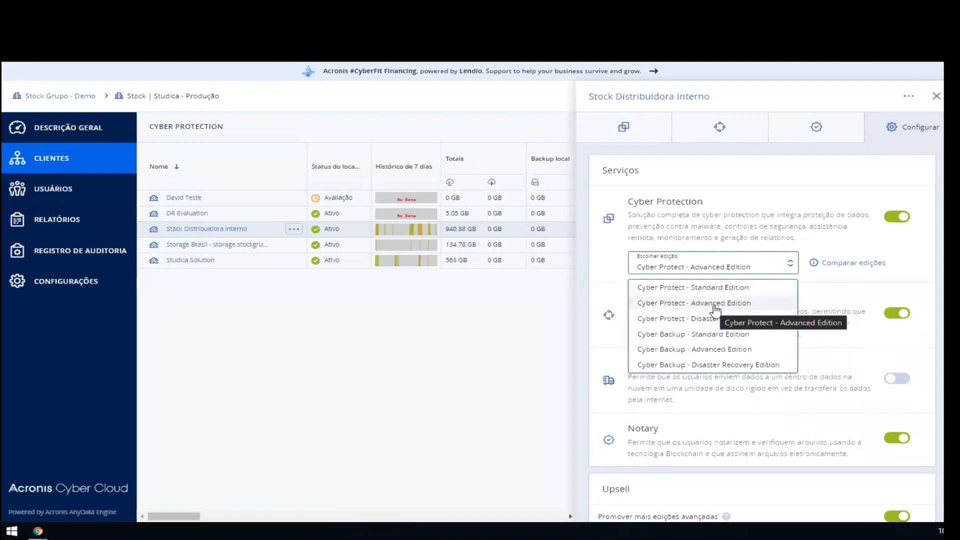
left_click(714, 270)
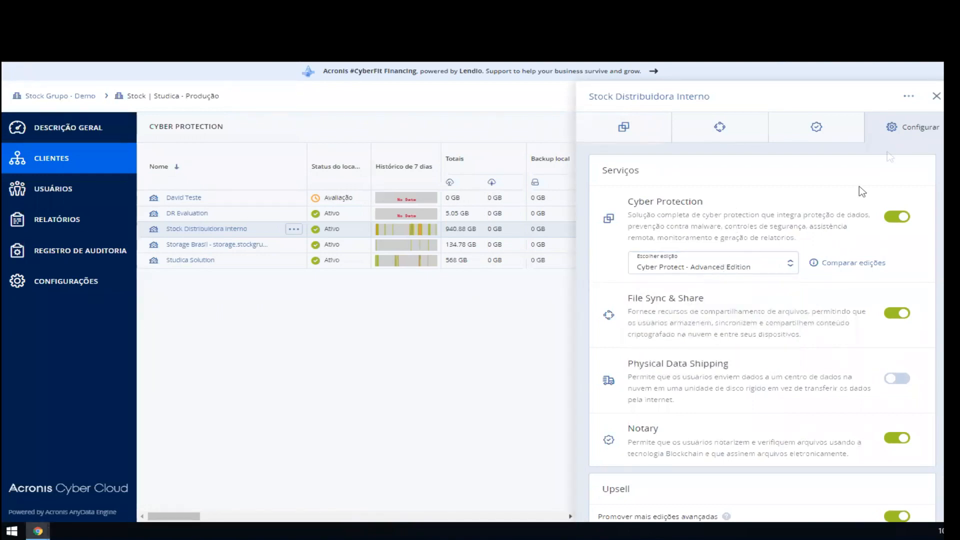
Step: Close the customer's configuration and open the management console of its Cyber Protection service
left_click(936, 98)
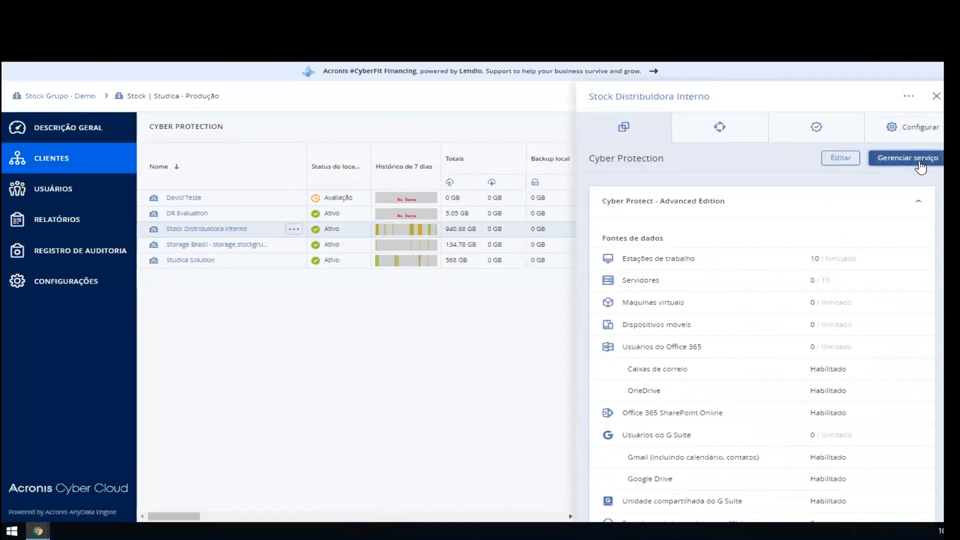
left_click(921, 167)
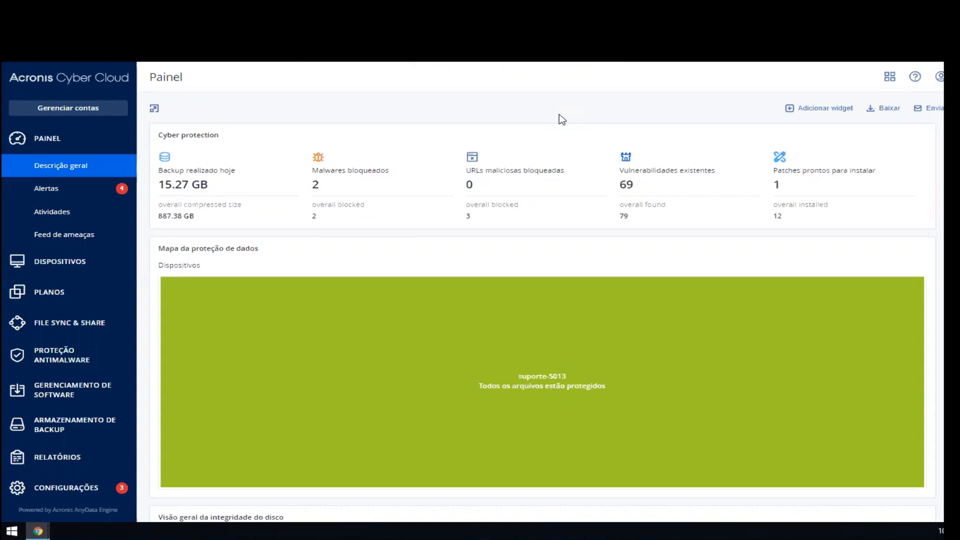
Step: Browse the gallery of widgets that can be added to the dashboard, then close it
left_click(825, 109)
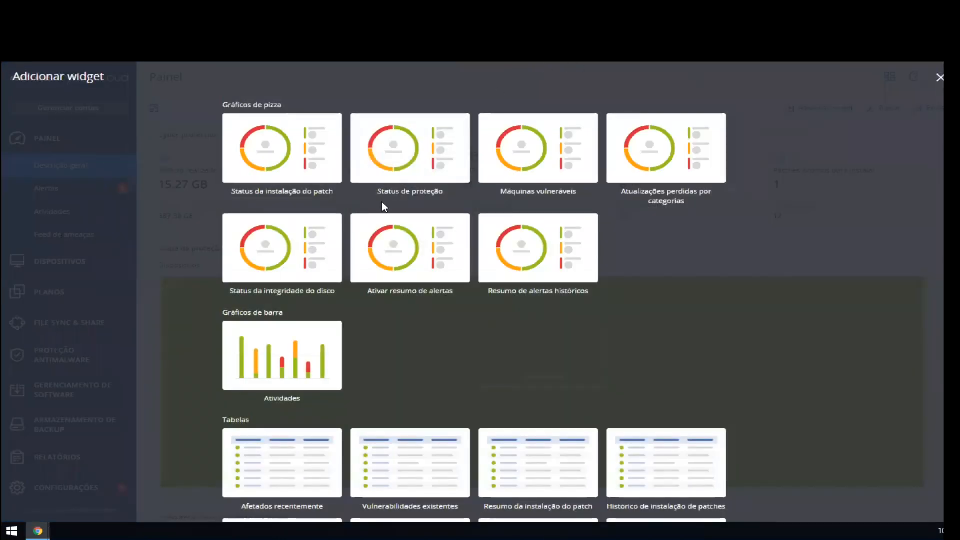
scroll(382, 202, "down", 10)
mouse_move(237, 493)
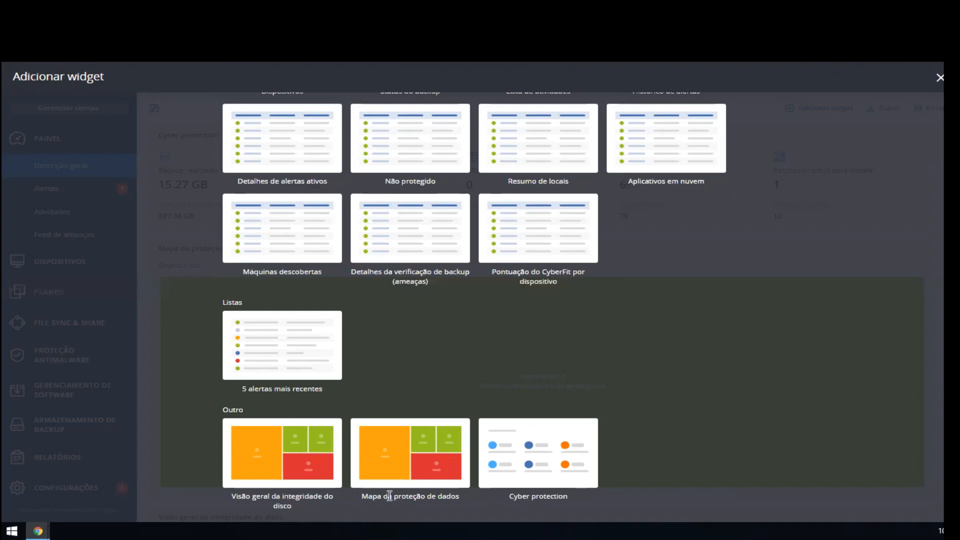
mouse_move(531, 474)
left_click(939, 77)
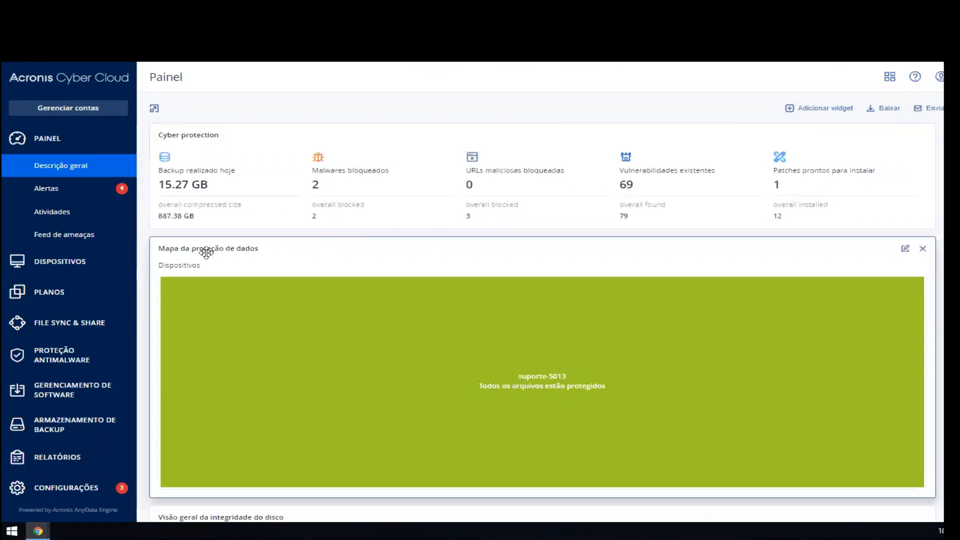
Step: Look through the dashboard's overview widgets and its Alertas, Atividades and Feed de ameaças pages
scroll(229, 278, "down", 5)
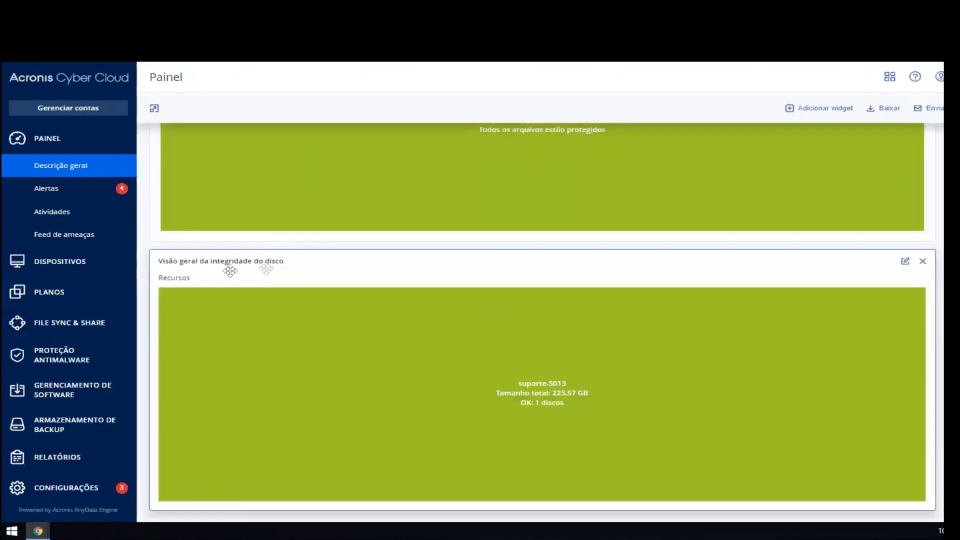
scroll(306, 289, "up", 5)
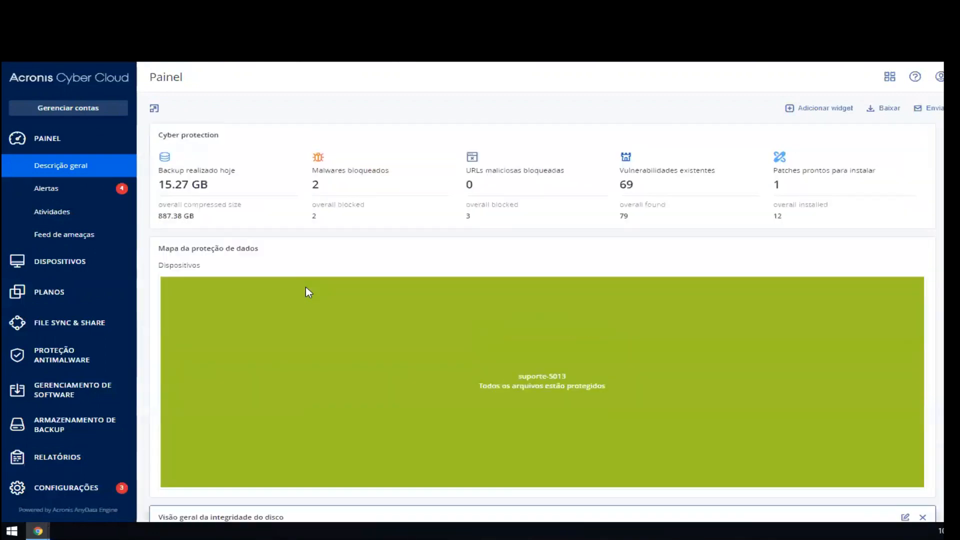
left_click(75, 188)
left_click(78, 210)
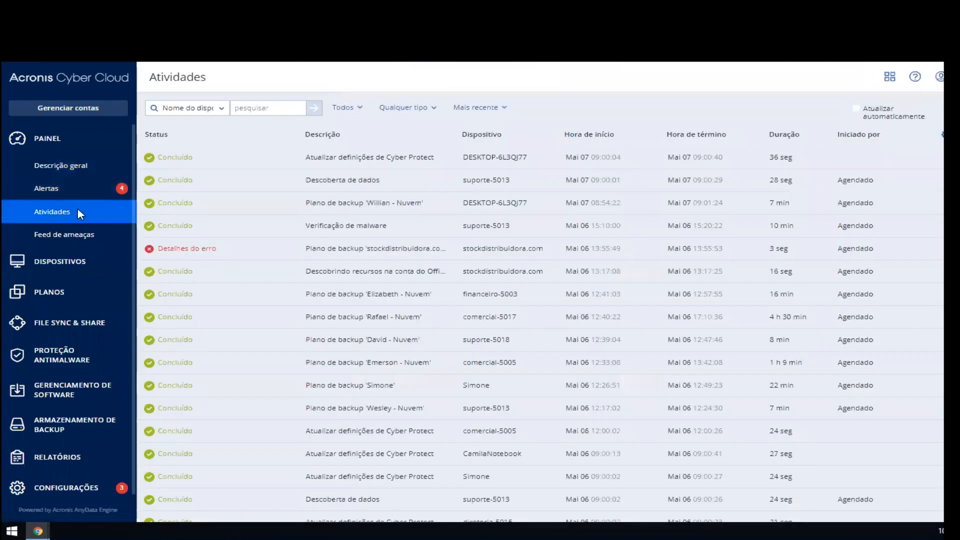
left_click(89, 243)
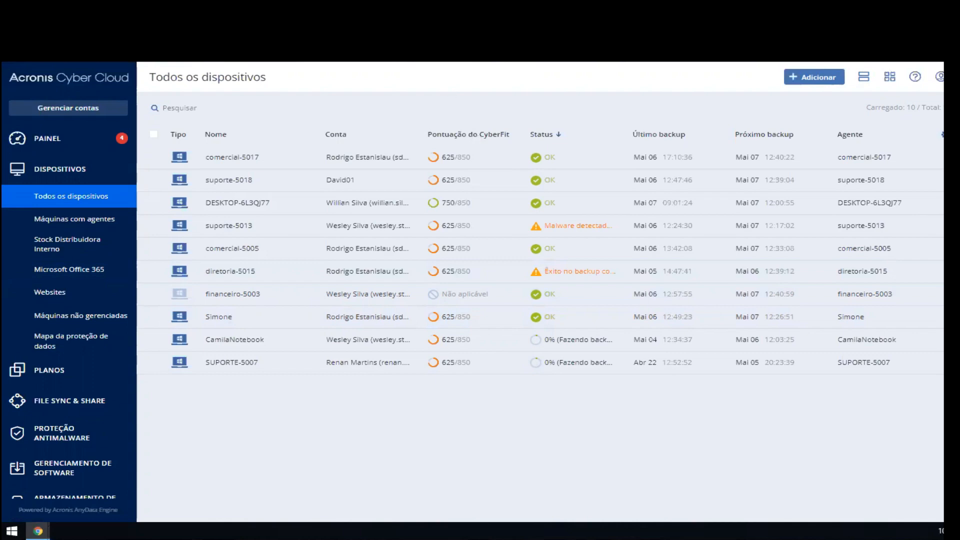
Step: Open the bookmarked Acronis product documentation page (Documentações) in a new browser tab
key("ctrl+t")
left_click(85, 54)
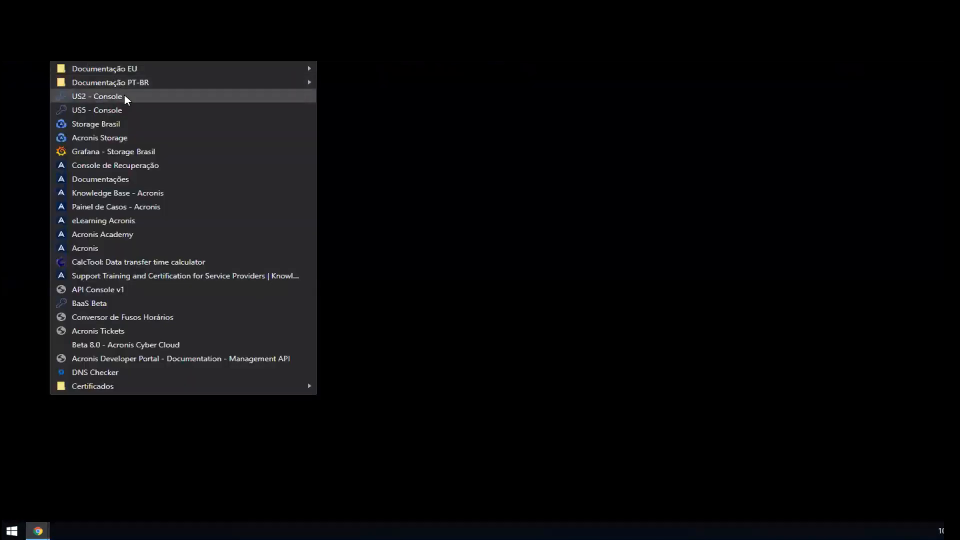
left_click(131, 180)
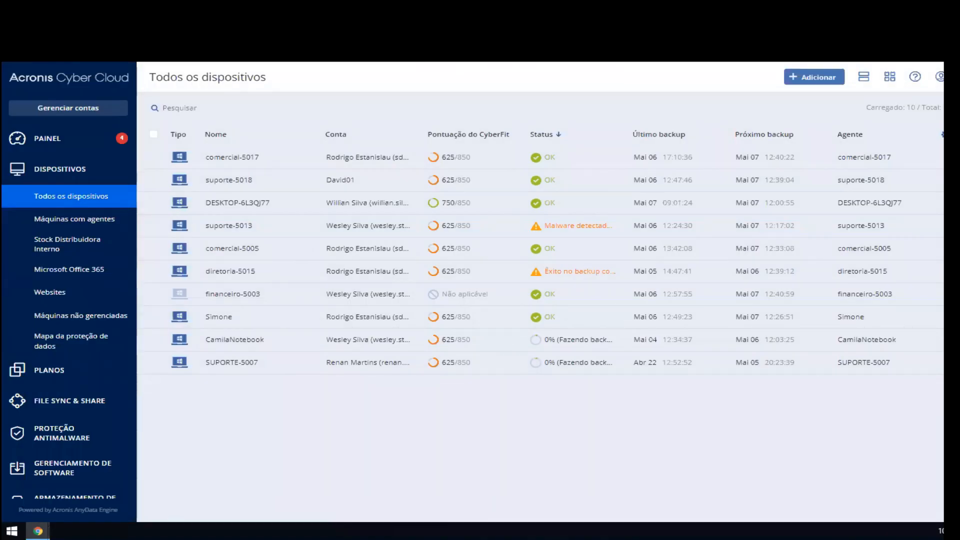
left_click(479, 10)
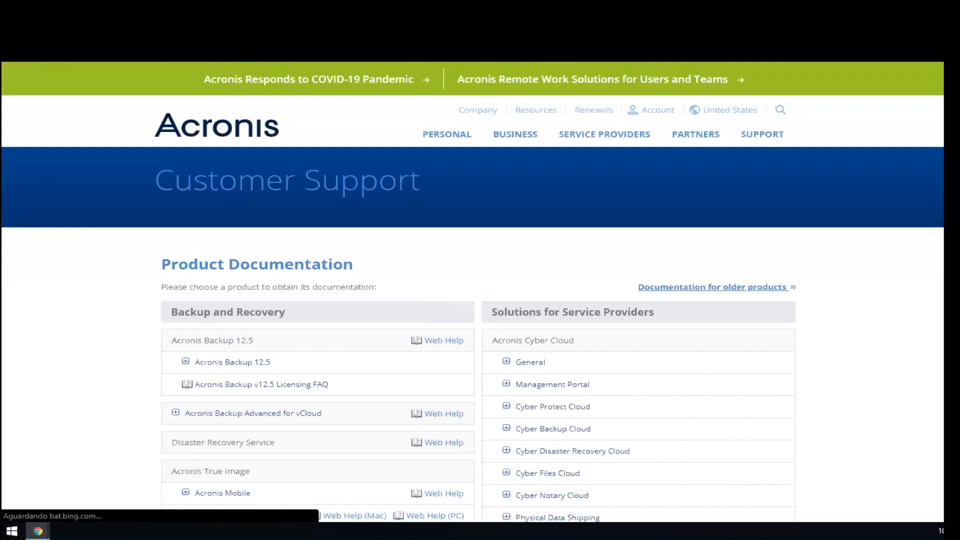
Step: Open the Cyber Protection web help from the Cyber Protect Cloud entry under Solutions for Service Providers
scroll(625, 281, "down", 4)
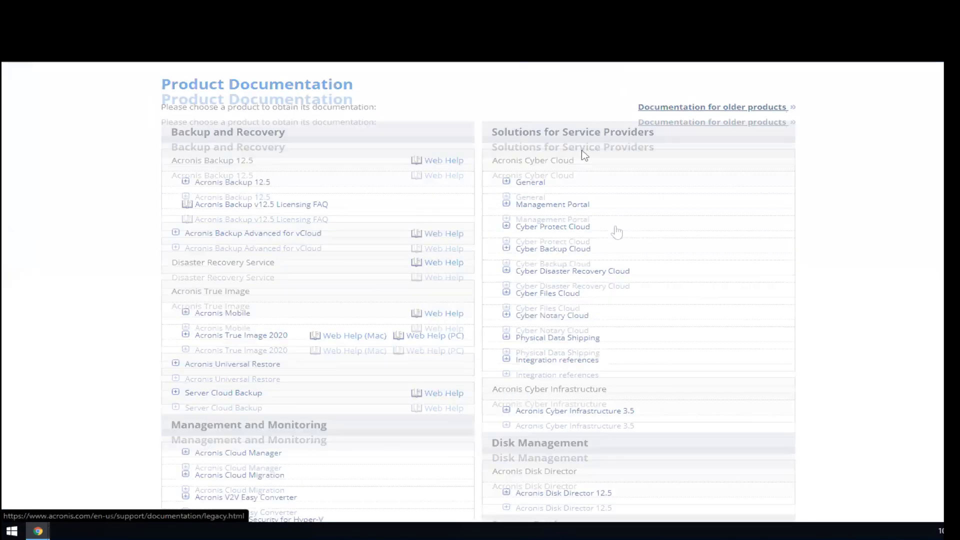
left_click(567, 249)
left_click(568, 228)
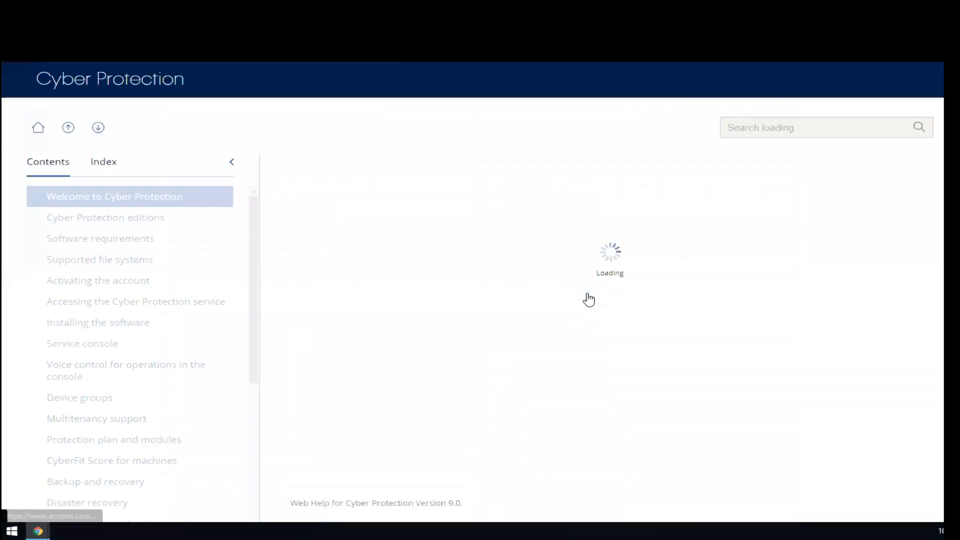
Step: Search the Cyber Protection help for "cyberfit" and open the topic "CyberFit Score for machines"
left_click(757, 122)
type("ybe")
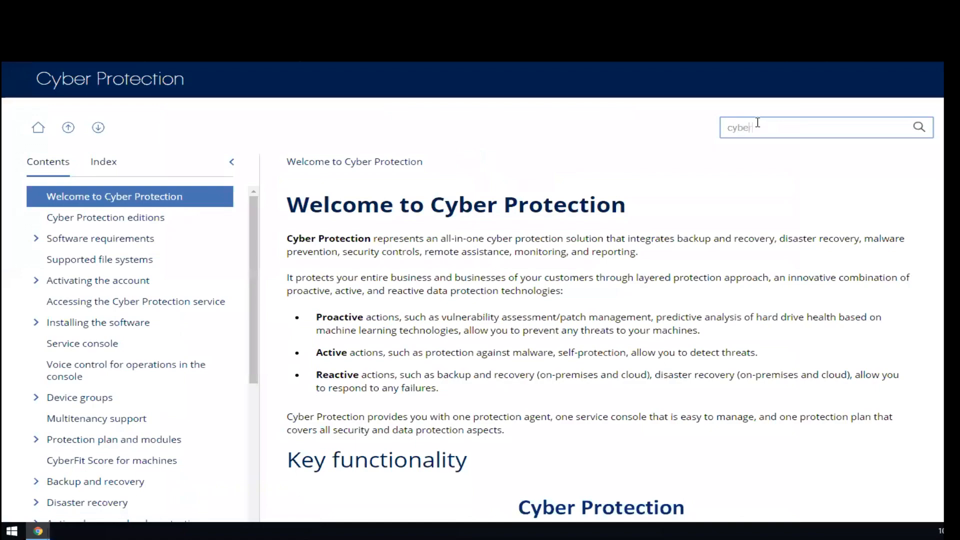
type("rfit")
key("Return")
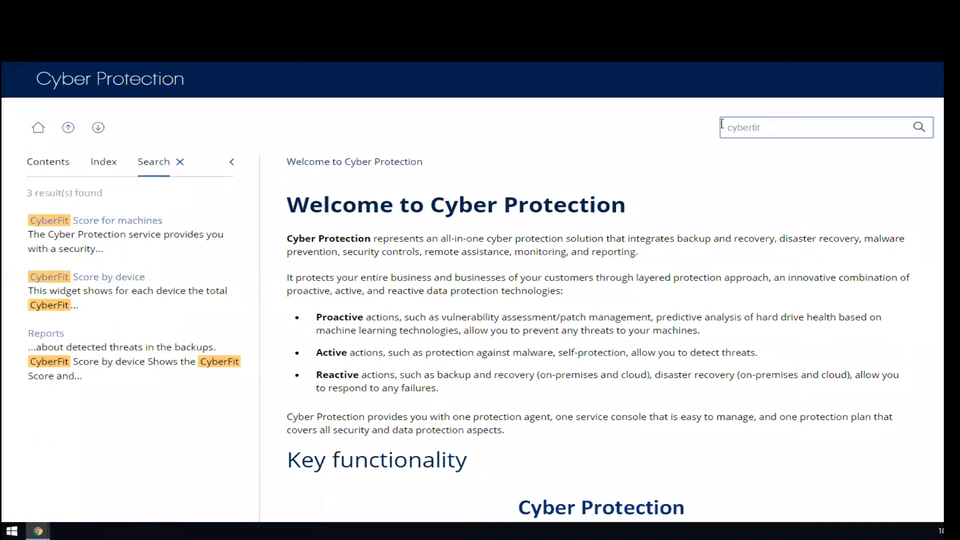
left_click(70, 221)
Step: Read how the CyberFit Score works, including its scoring mechanism and the table of metrics and recommendations
scroll(443, 344, "down", 7)
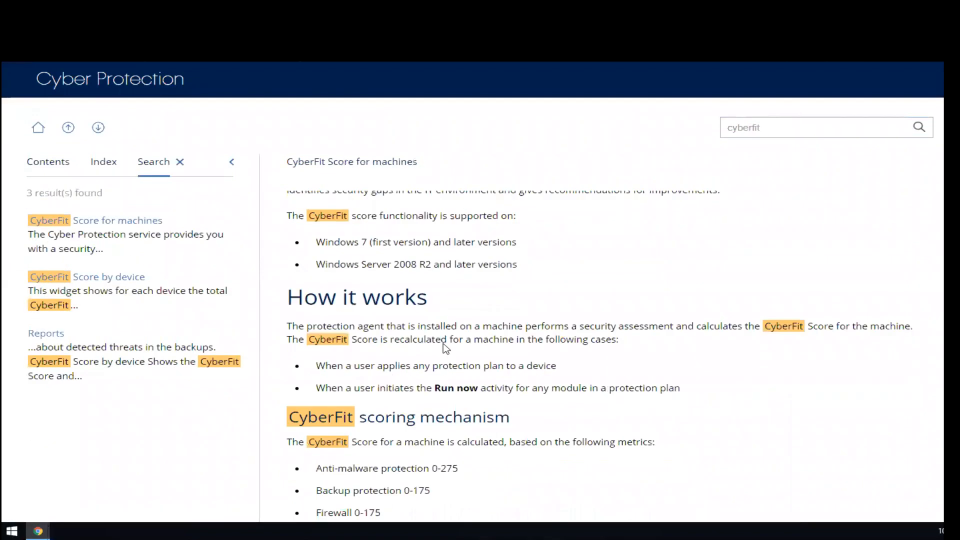
scroll(443, 348, "down", 2)
scroll(444, 348, "up", 5)
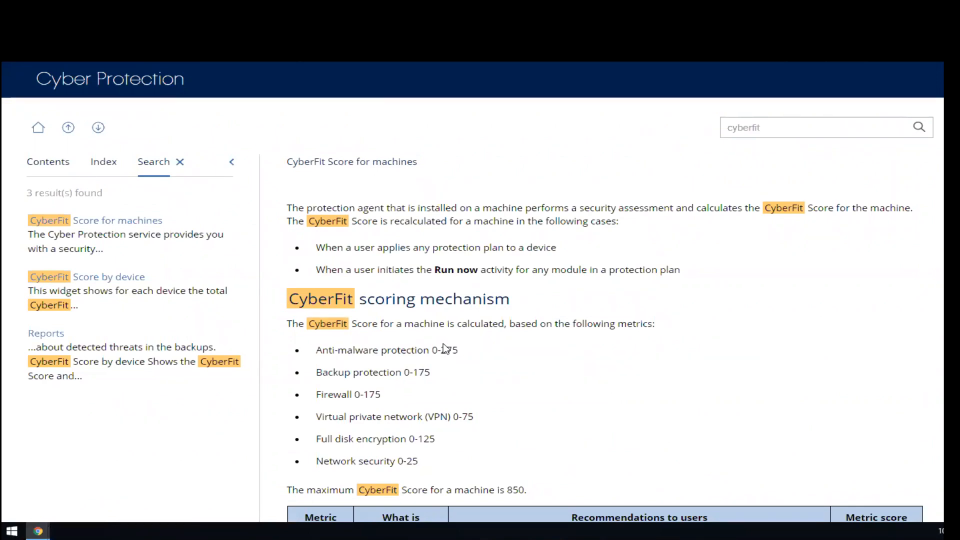
scroll(444, 346, "down", 7)
scroll(444, 346, "up", 3)
scroll(445, 346, "down", 1)
scroll(445, 346, "down", 10)
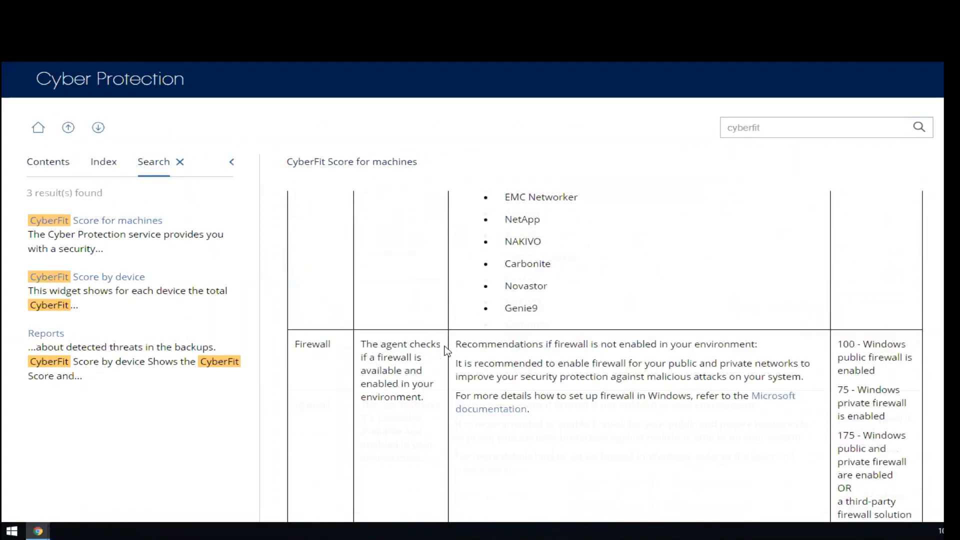
scroll(446, 351, "down", 2)
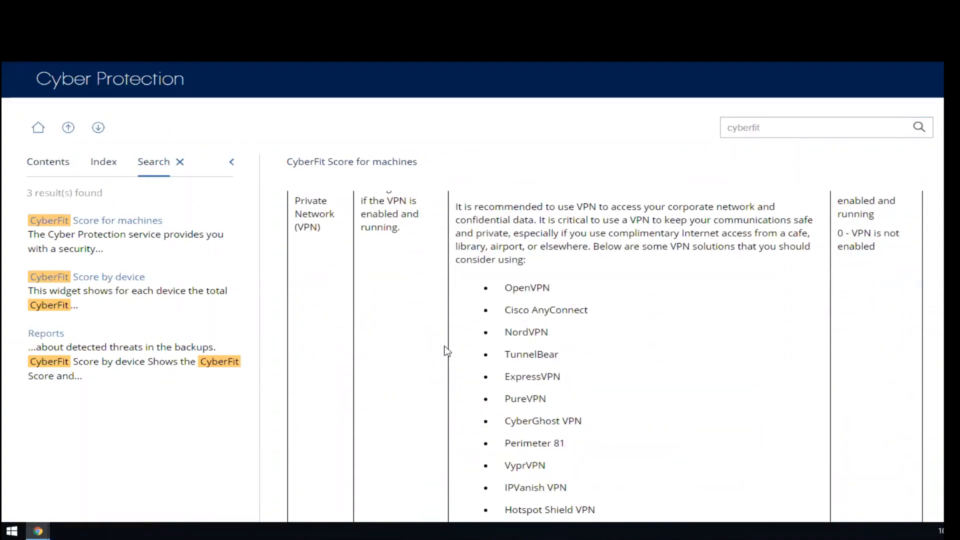
scroll(446, 351, "up", 12)
scroll(446, 351, "down", 2)
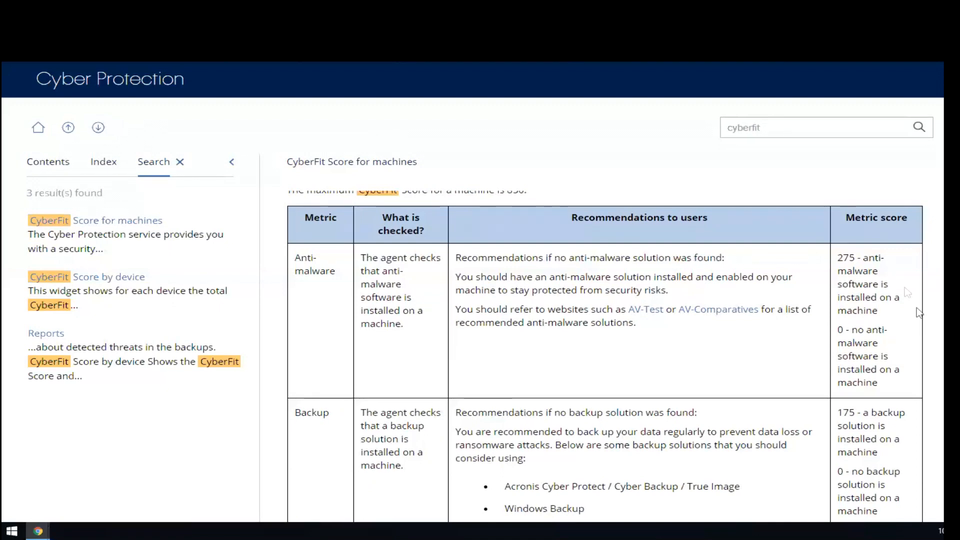
Step: Examine the metric scores and recommendations in the anti-malware and backup rows of the CyberFit table, highlighting the relevant text
left_click_drag(836, 258, 891, 316)
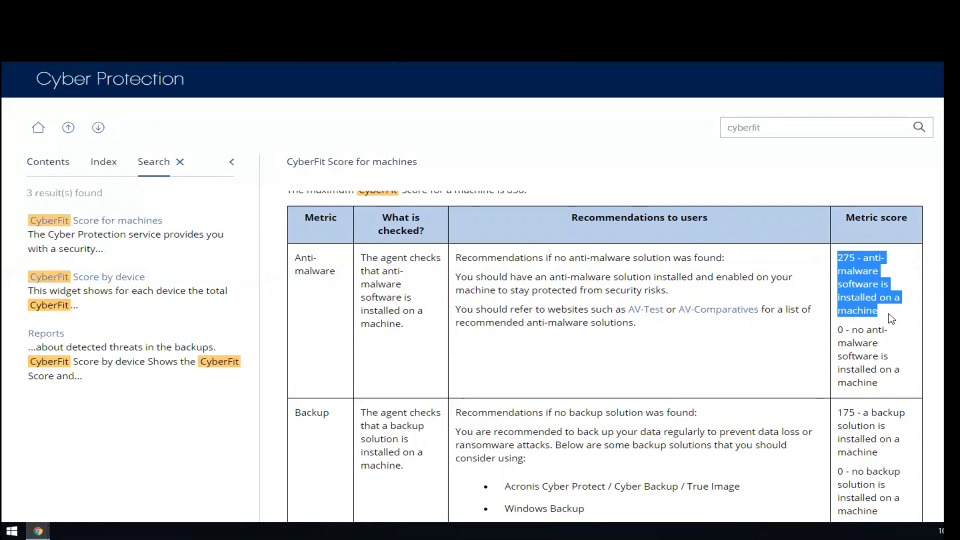
left_click_drag(837, 332, 868, 339)
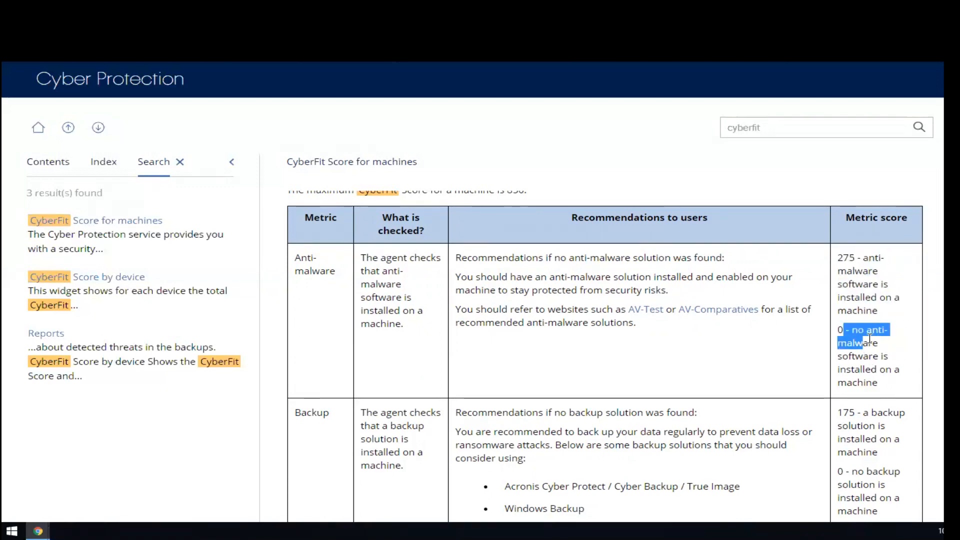
scroll(868, 337, "down", 3)
left_click_drag(462, 232, 665, 233)
left_click(710, 247)
left_click_drag(842, 234, 904, 249)
left_click_drag(838, 290, 892, 333)
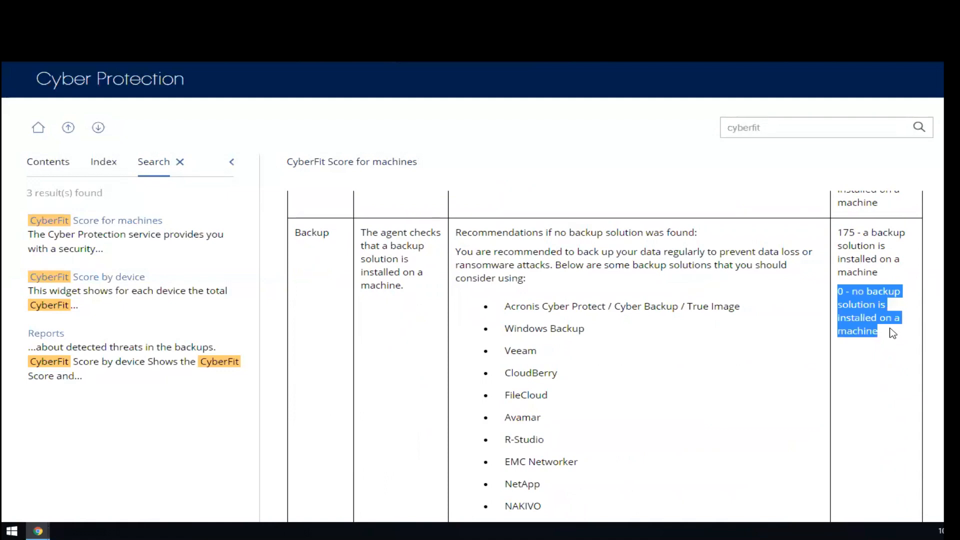
left_click(846, 236)
double_click(846, 235)
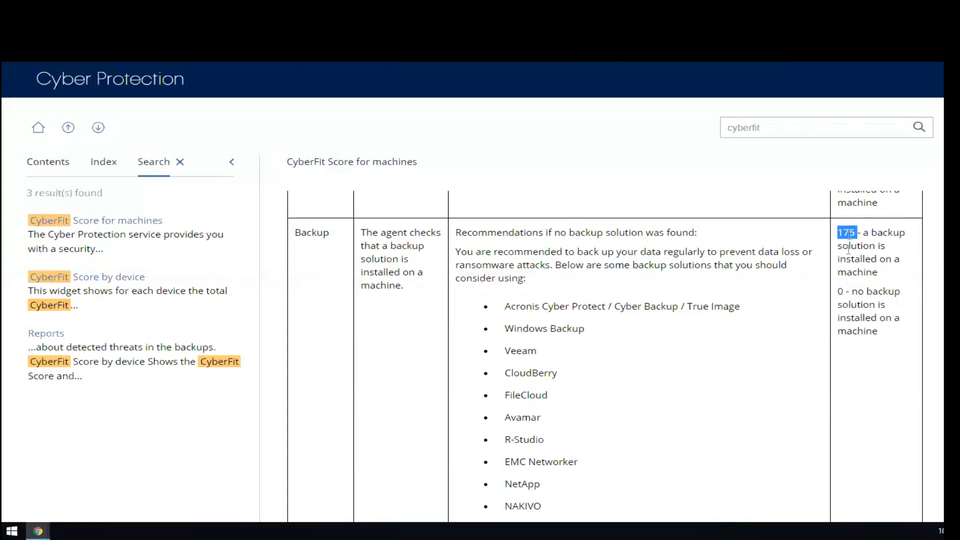
left_click(730, 329)
Step: Examine the firewall row of the CyberFit table, highlighting the scores for public, private and combined Windows firewalls
scroll(729, 330, "down", 10)
scroll(719, 328, "up", 4)
double_click(319, 308)
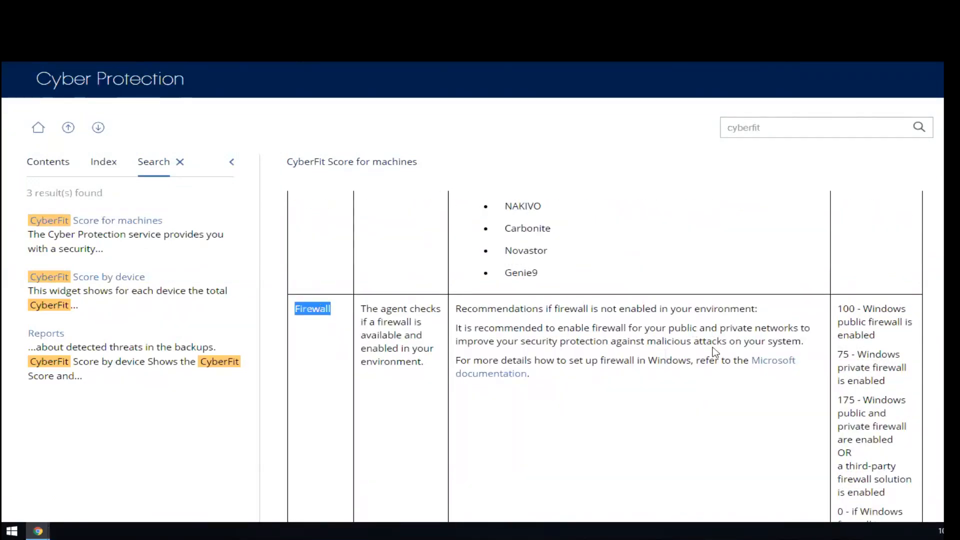
left_click(852, 310)
triple_click(852, 310)
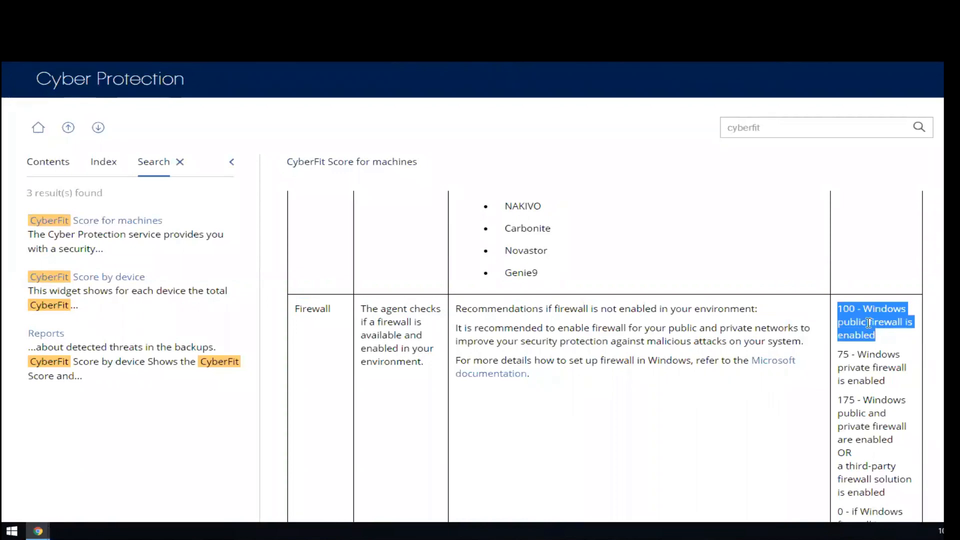
left_click(869, 379)
left_click_drag(838, 354, 867, 354)
scroll(867, 304, "down", 2)
left_click_drag(843, 280, 876, 295)
left_click(875, 296)
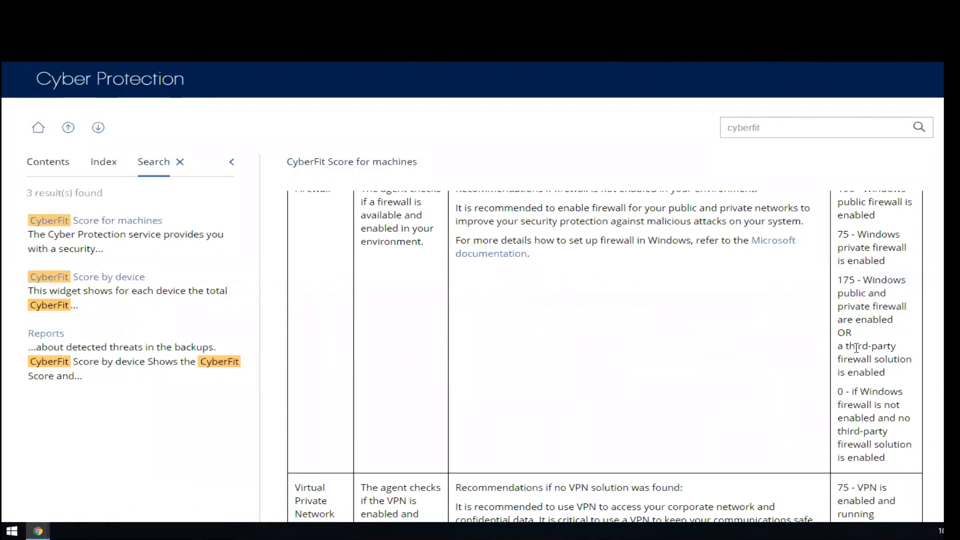
Step: Examine the firewall scores in the CyberFit table, highlighting the values for combined Windows firewalls and for no enabled firewall
double_click(846, 280)
scroll(889, 384, "down", 3)
scroll(887, 388, "up", 2)
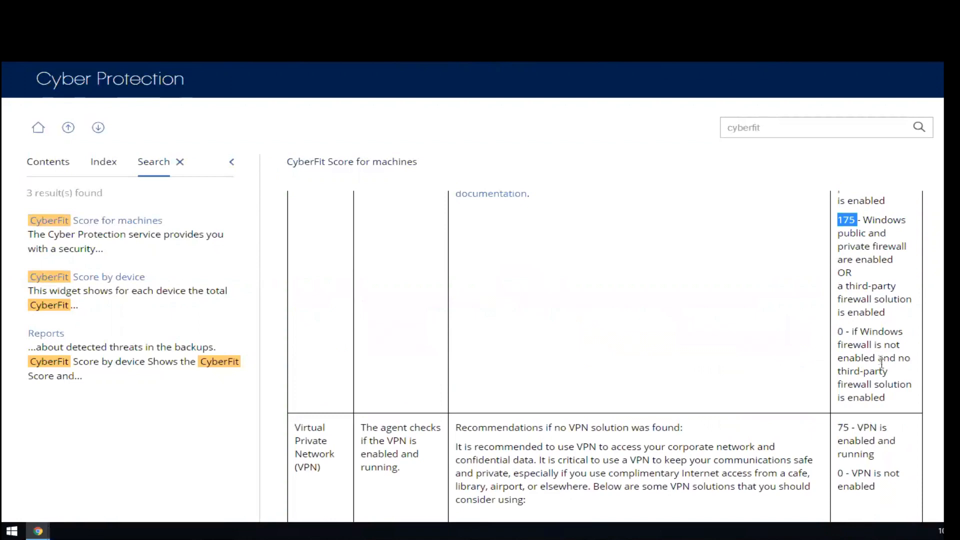
double_click(882, 332)
scroll(570, 310, "down", 4)
scroll(563, 327, "up", 1)
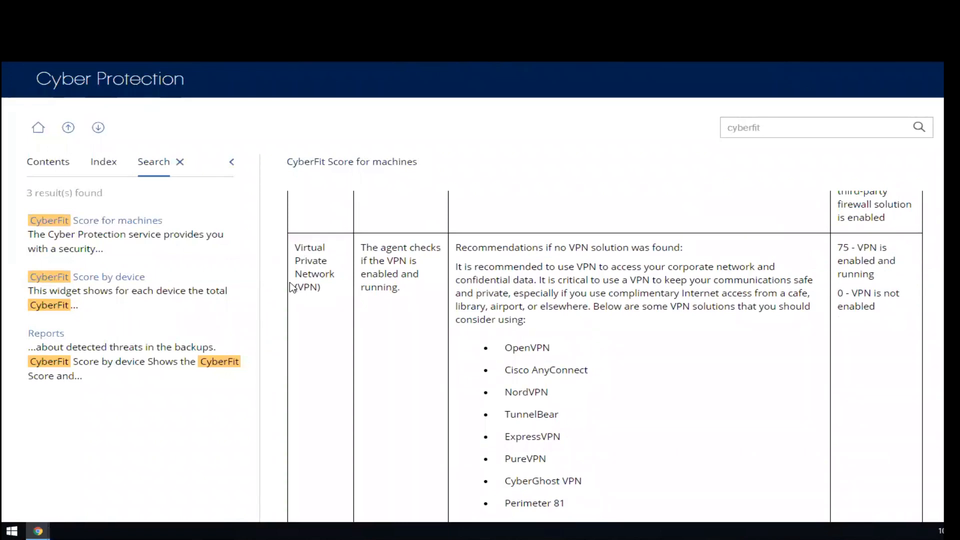
Step: Examine the VPN row of the CyberFit table, highlighting the scores for an enabled and a disabled VPN
left_click_drag(838, 246, 865, 243)
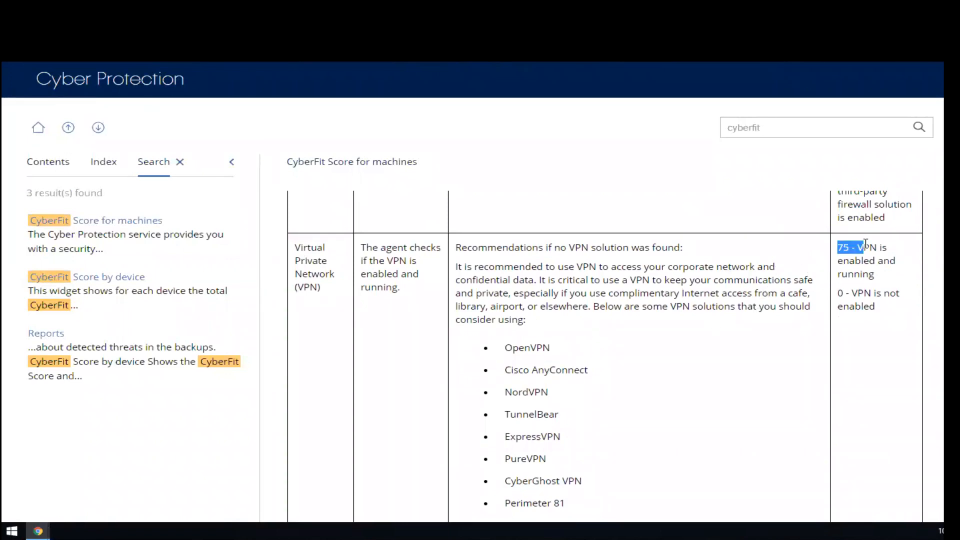
left_click_drag(838, 294, 874, 295)
left_click(733, 327)
scroll(735, 329, "down", 3)
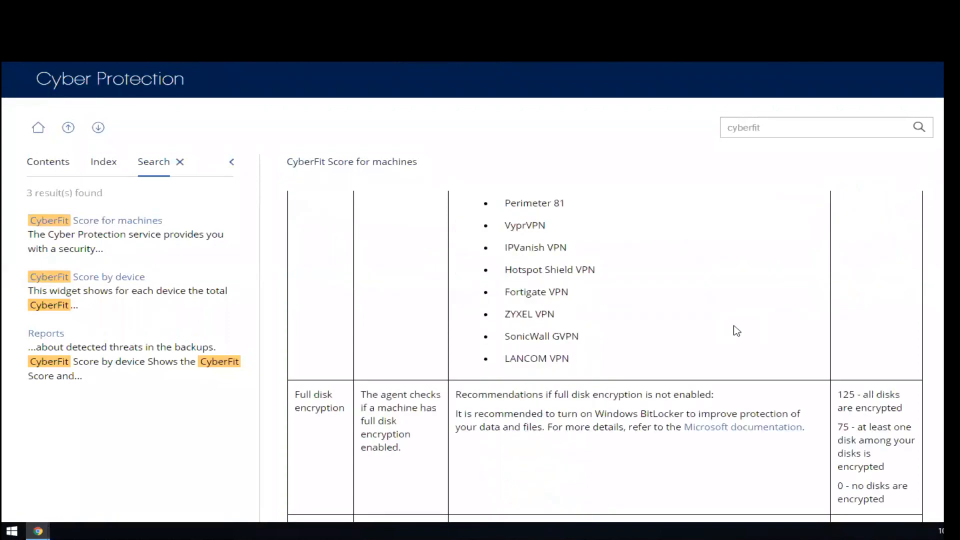
Step: Examine the full disk encryption row, highlighting the scores for all disks and for at least one disk encrypted
scroll(734, 329, "down", 2)
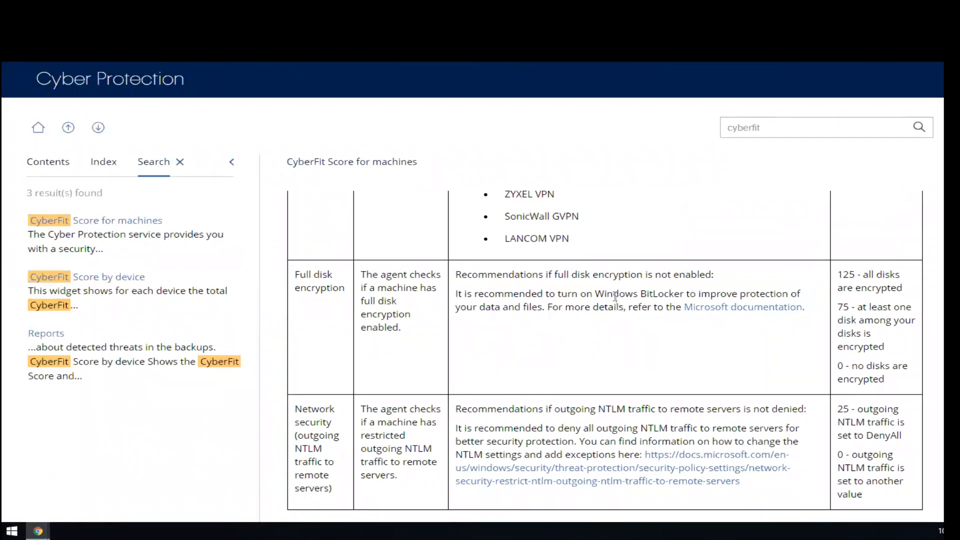
left_click_drag(839, 270, 894, 269)
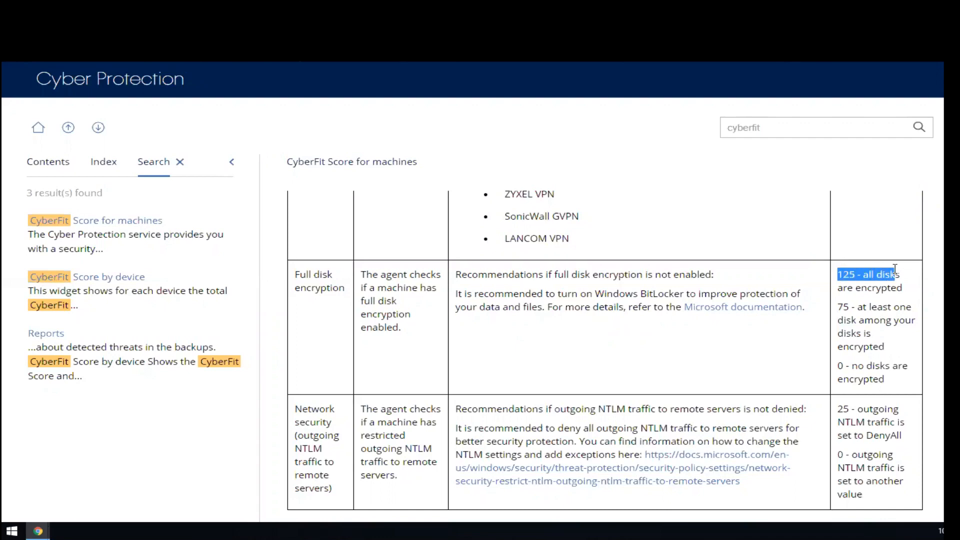
double_click(840, 303)
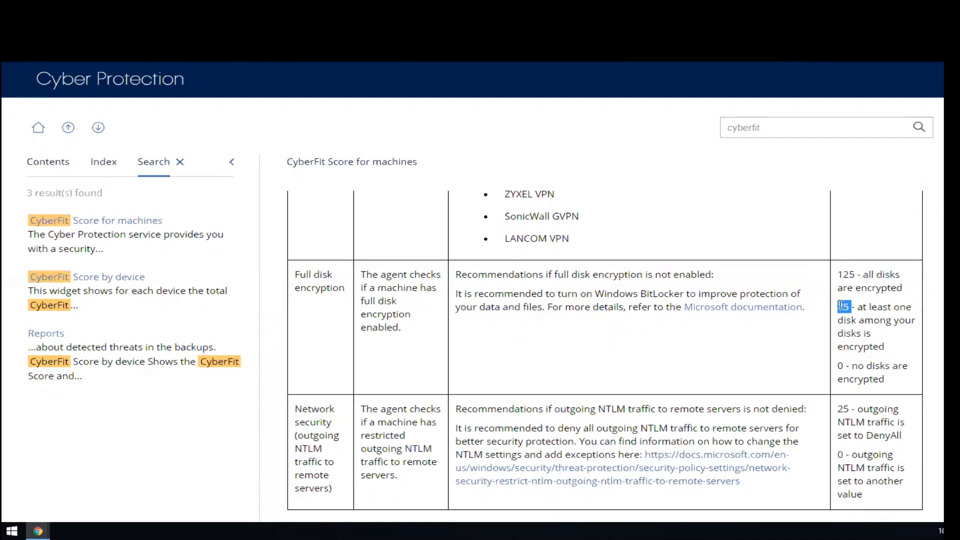
scroll(840, 306, "down", 3)
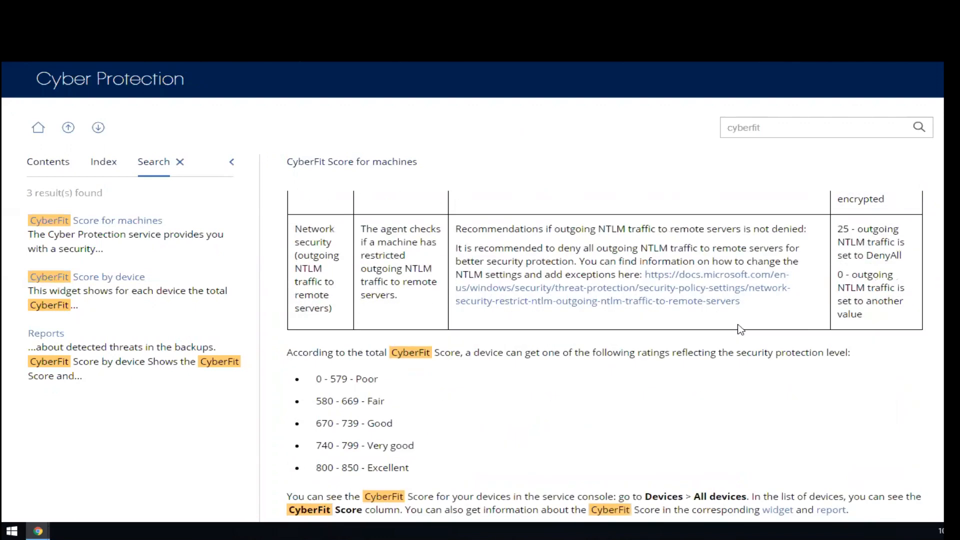
Step: Examine the network security row and highlight the list of ratings assigned according to the total CyberFit Score
double_click(322, 245)
scroll(321, 244, "down", 1)
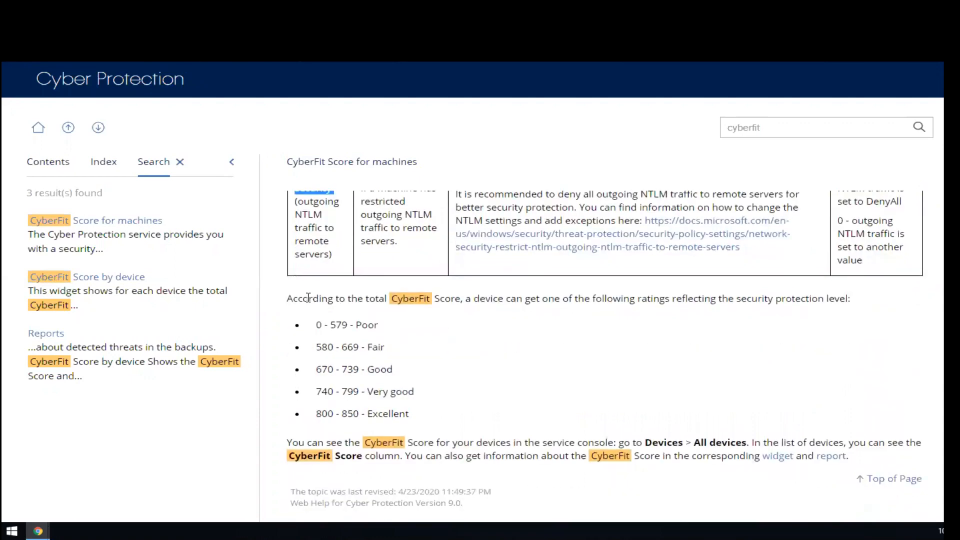
left_click_drag(314, 300, 379, 350)
left_click(381, 350)
left_click_drag(317, 326, 410, 439)
left_click(420, 395)
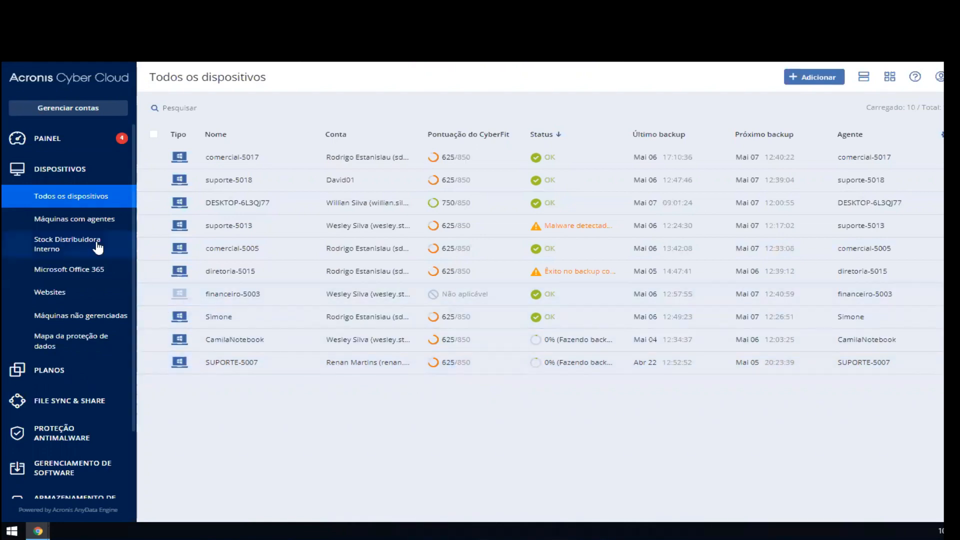
Step: Open the Técnico group under the machines with agents and select suporte-5018, then suporte-5013, to review the available actions
left_click(86, 222)
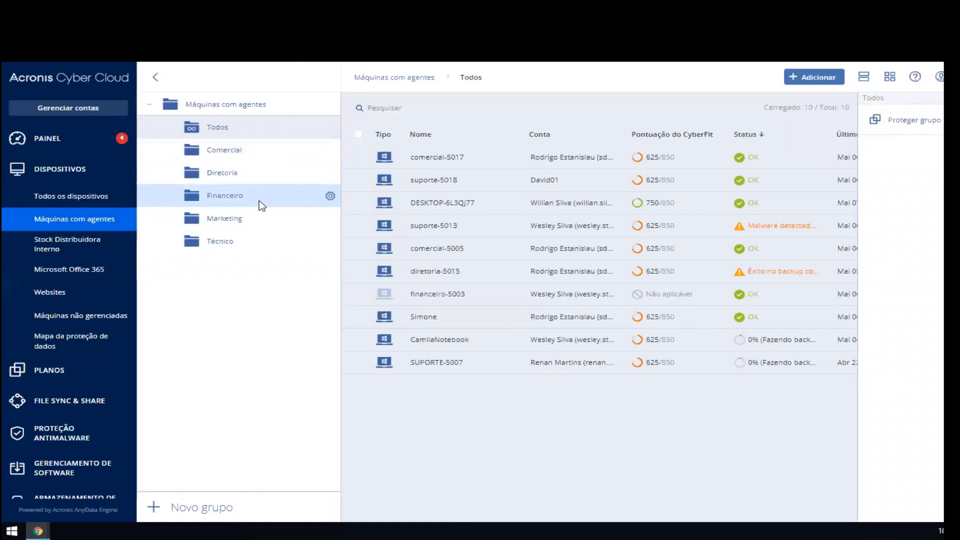
left_click(259, 244)
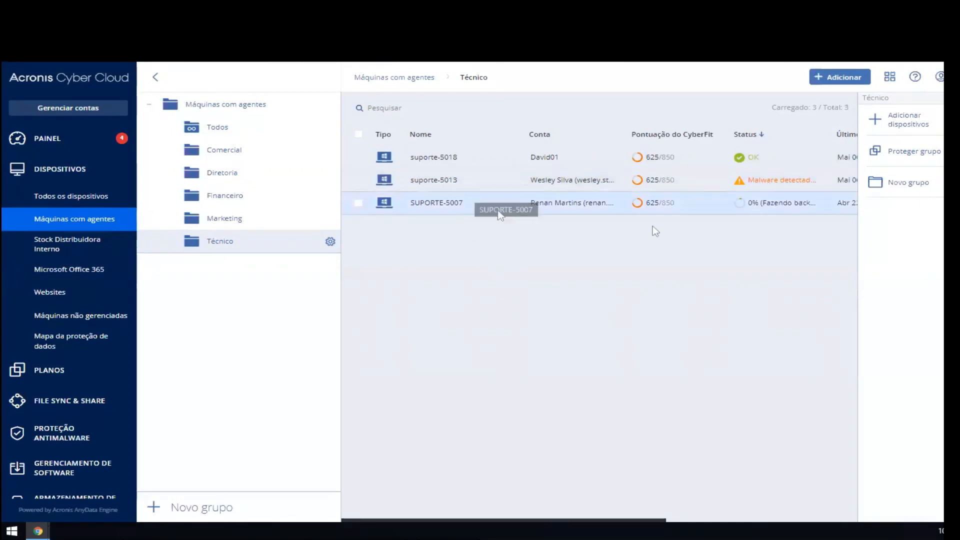
left_click(483, 159)
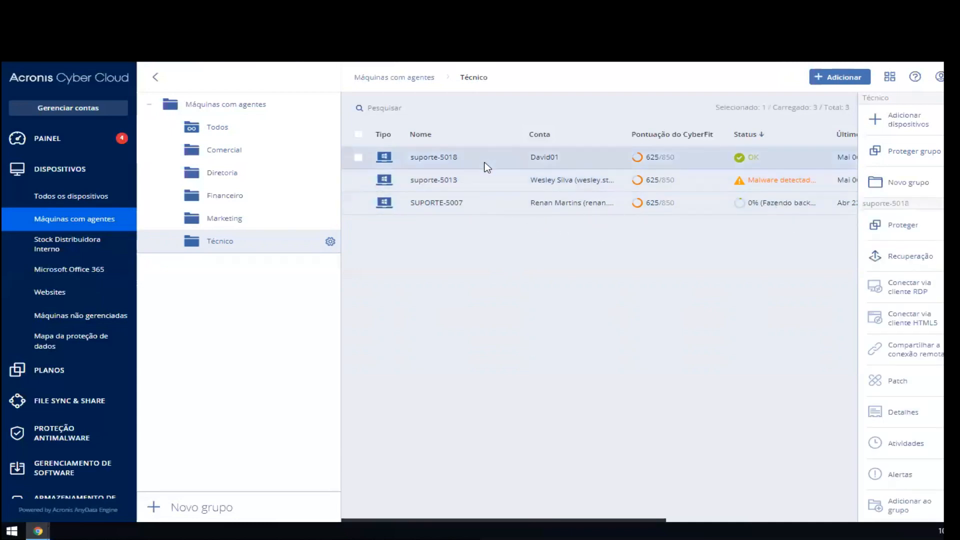
left_click(486, 180)
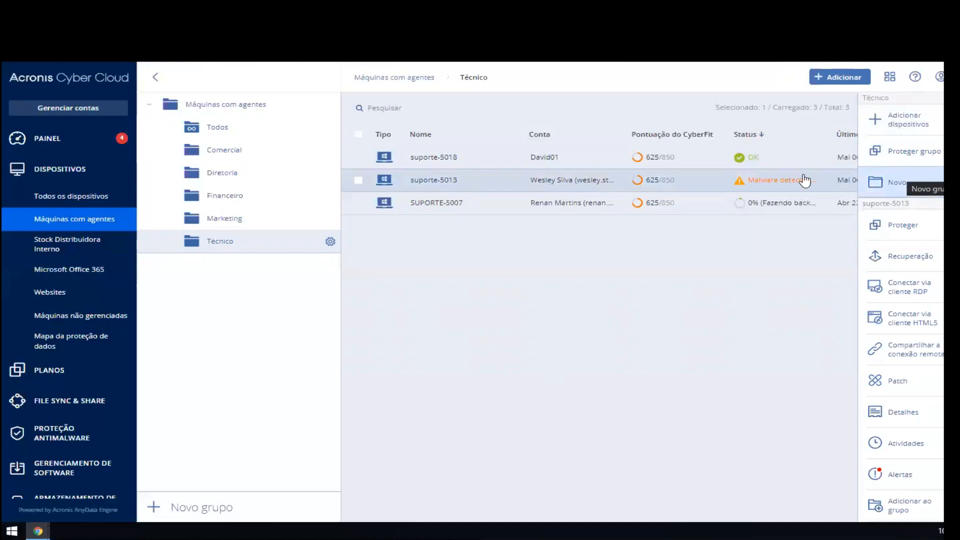
scroll(930, 255, "down", 2)
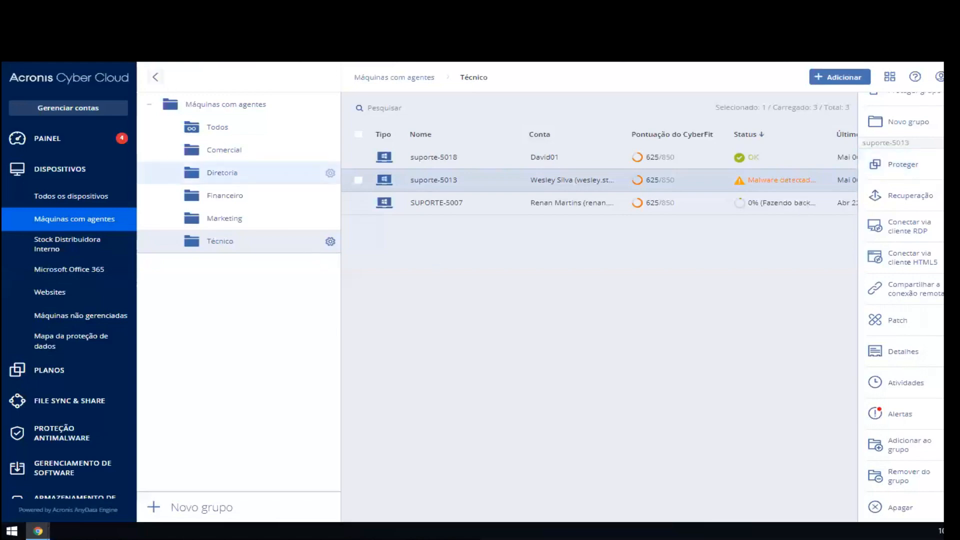
Step: Switch to the Acronis Cyber Cloud v9.0 news PDF, highlight the "One Protection Plan" slide title, and return to the console
left_click(215, 10)
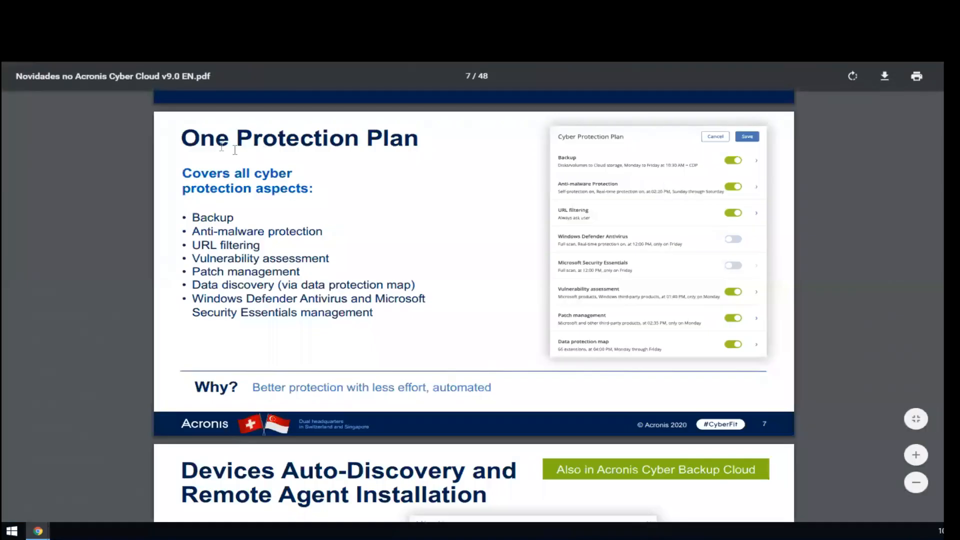
left_click_drag(178, 134, 420, 139)
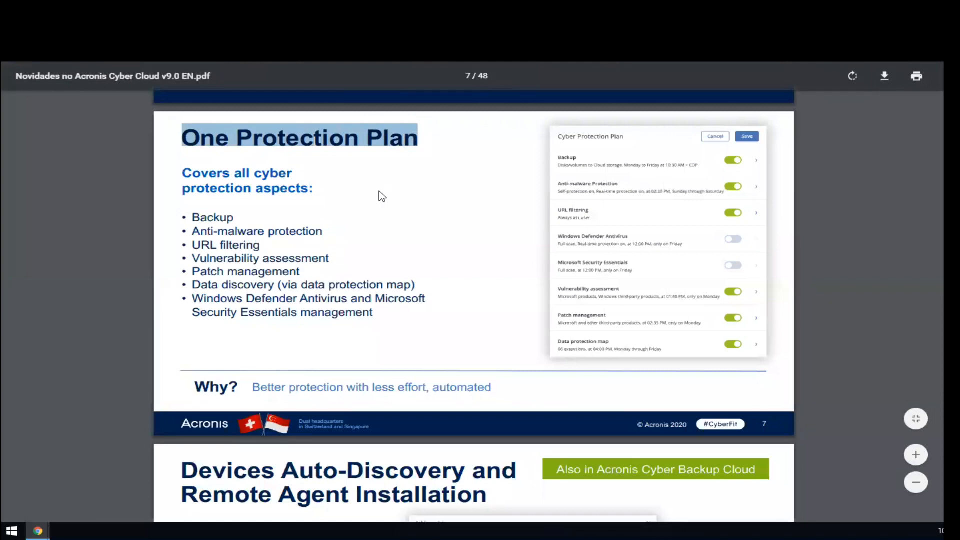
left_click(100, 10)
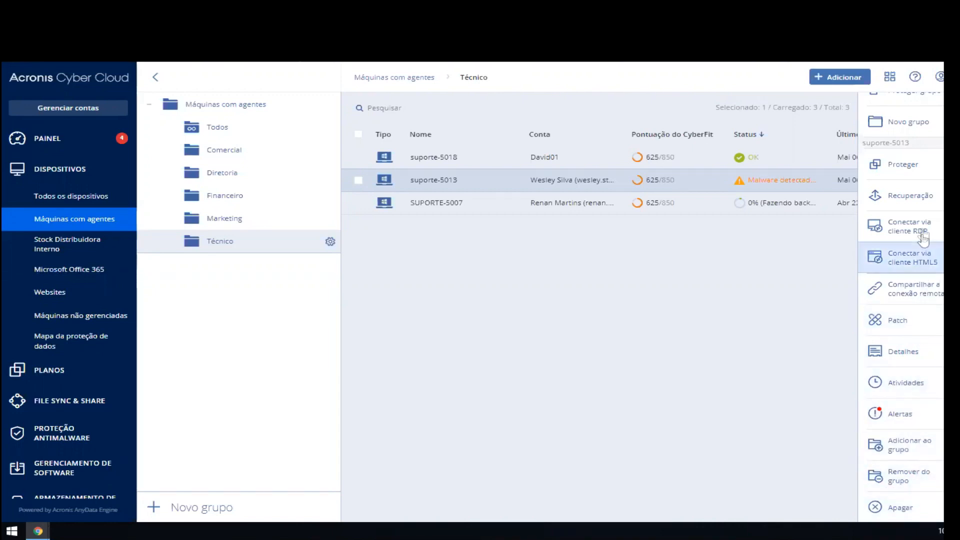
Step: Start creating an additional protection plan for suporte-5013 and look through its backup settings and protection modules
left_click(888, 175)
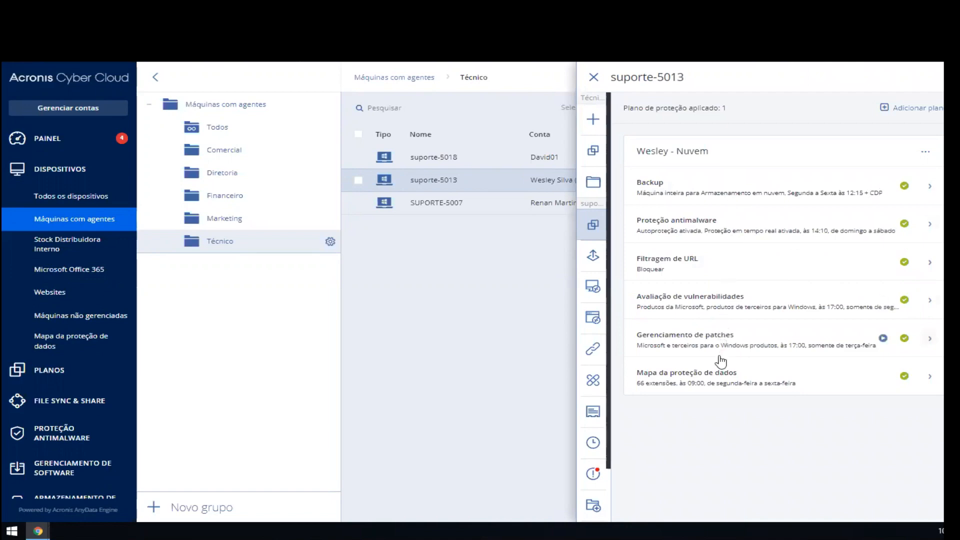
left_click(892, 113)
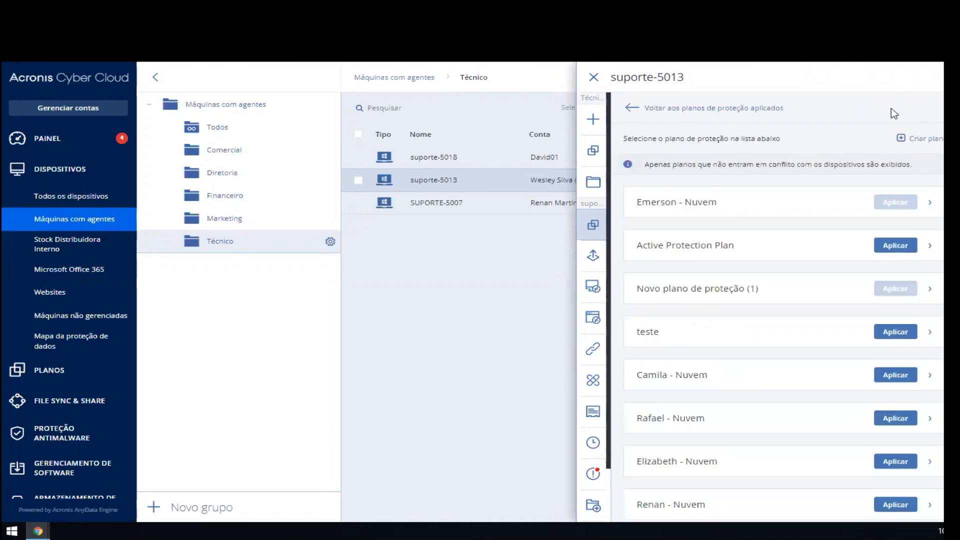
left_click(910, 139)
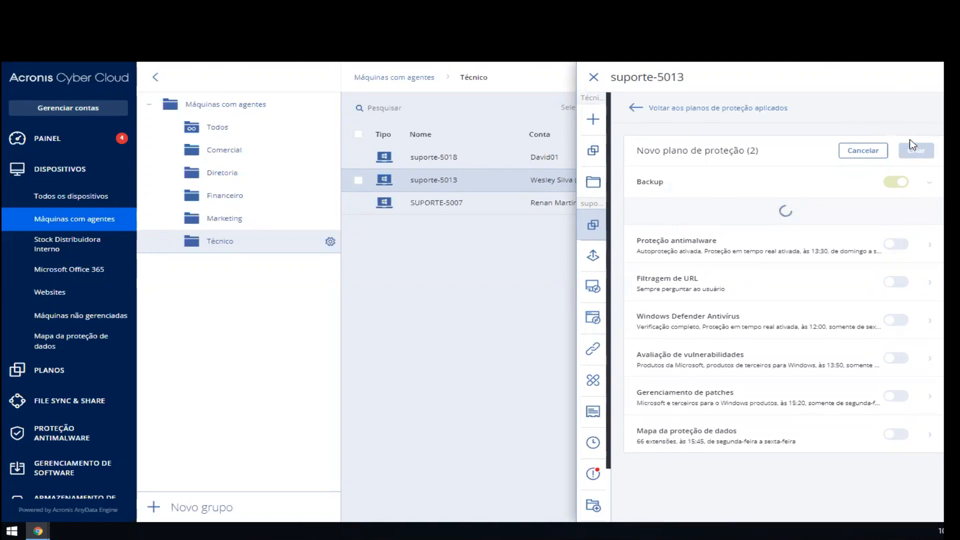
scroll(699, 300, "down", 3)
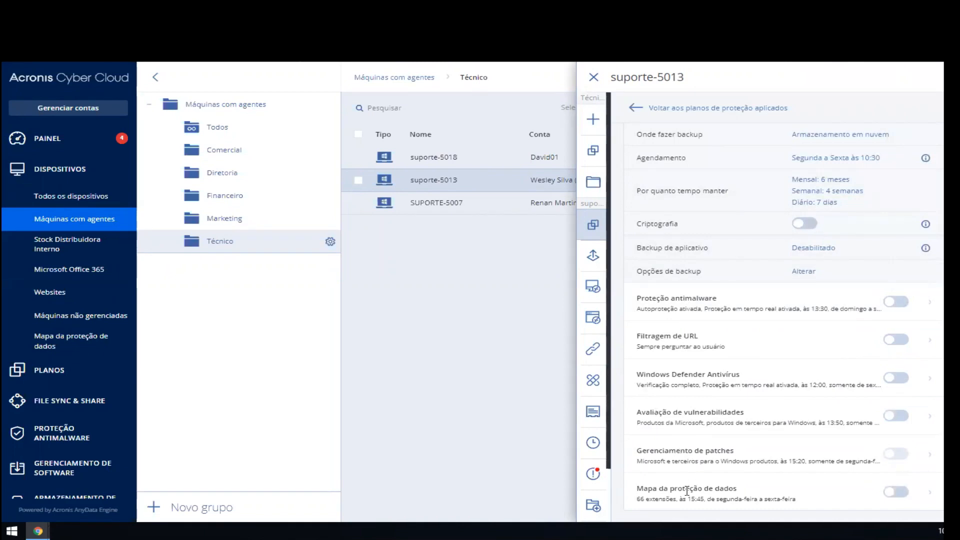
scroll(699, 382, "up", 3)
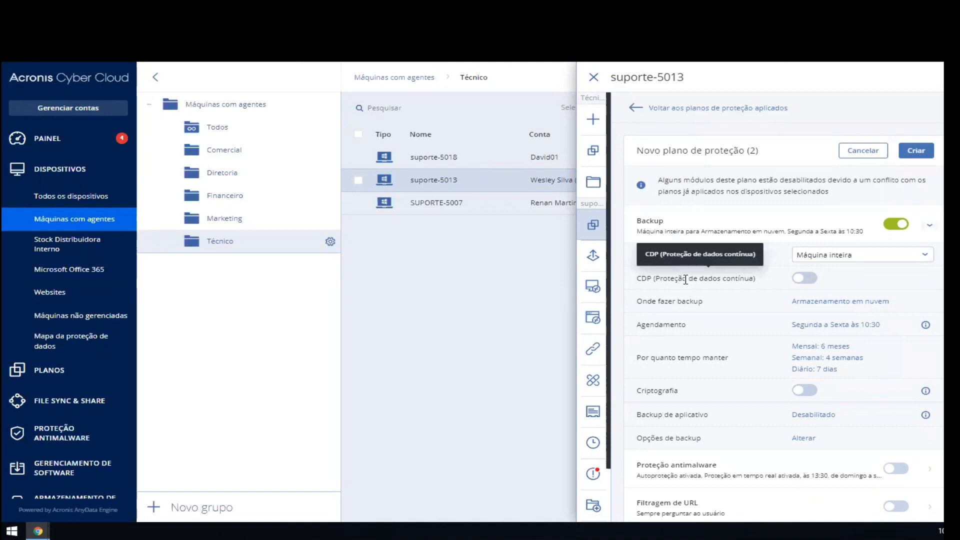
Step: Enable CDP (continuous data protection) in the plan's backup module and view the application and file/folder options for continuously protected items
left_click(799, 280)
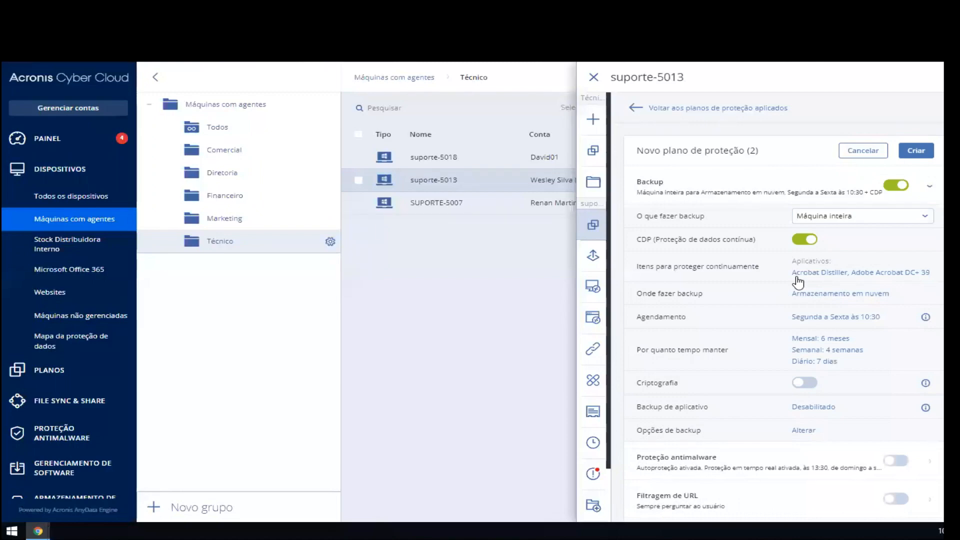
left_click_drag(637, 268, 743, 267)
left_click(743, 267)
left_click(816, 274)
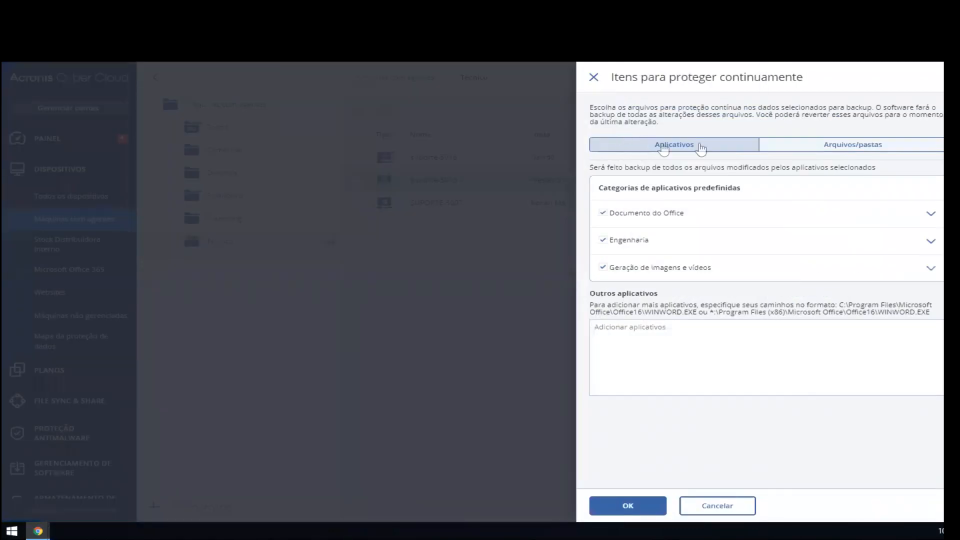
left_click(844, 145)
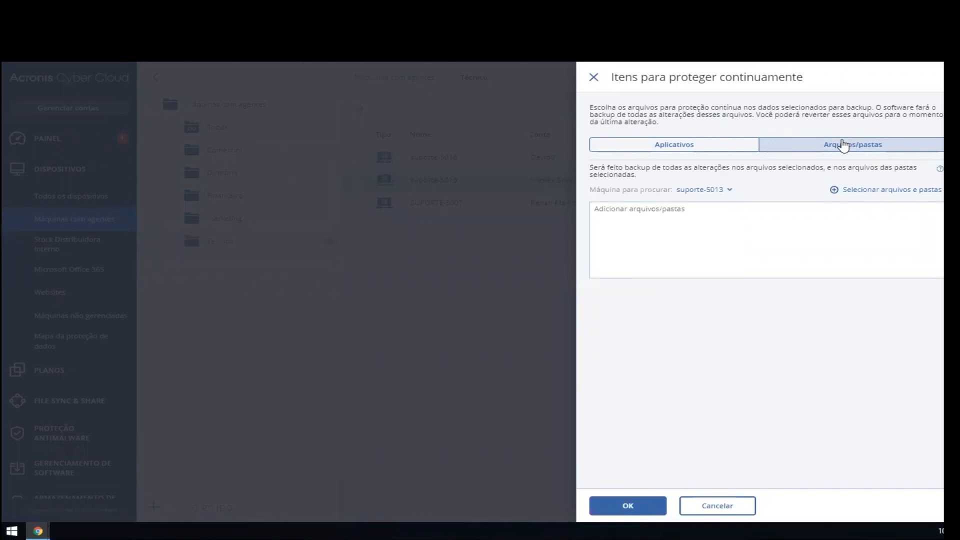
left_click(733, 146)
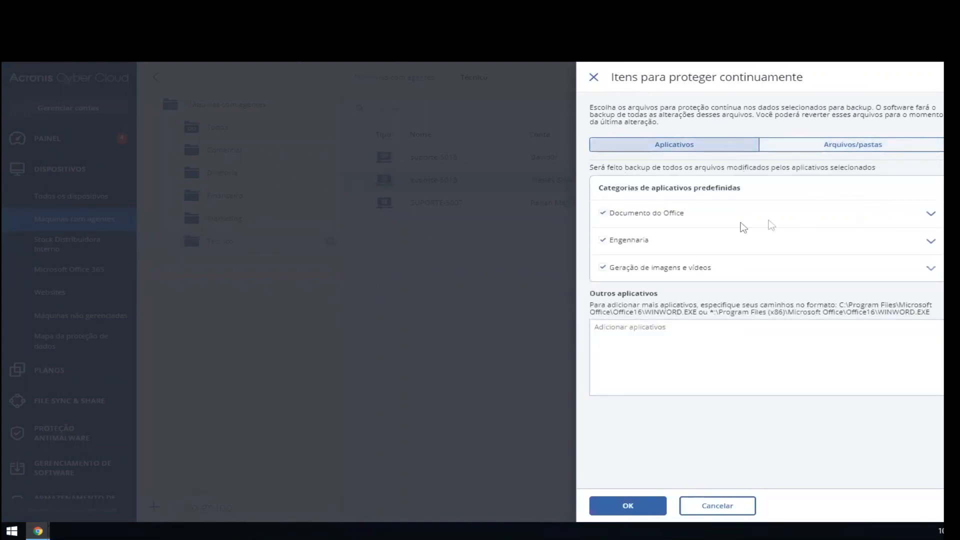
Step: Review the applications included in the predefined "Documento do Office" category, collapsing the list when done
left_click(929, 214)
scroll(754, 300, "down", 8)
scroll(757, 332, "up", 2)
scroll(760, 335, "up", 2)
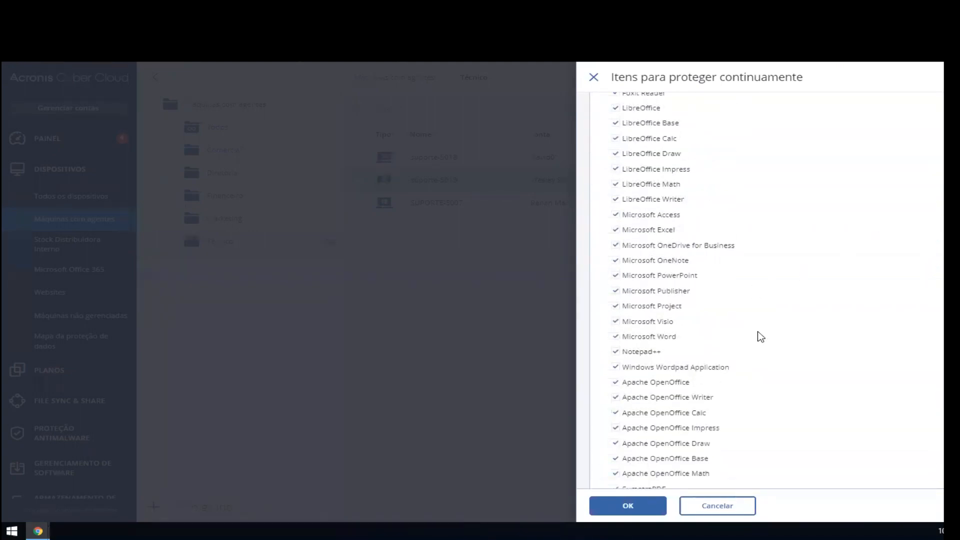
scroll(760, 336, "up", 5)
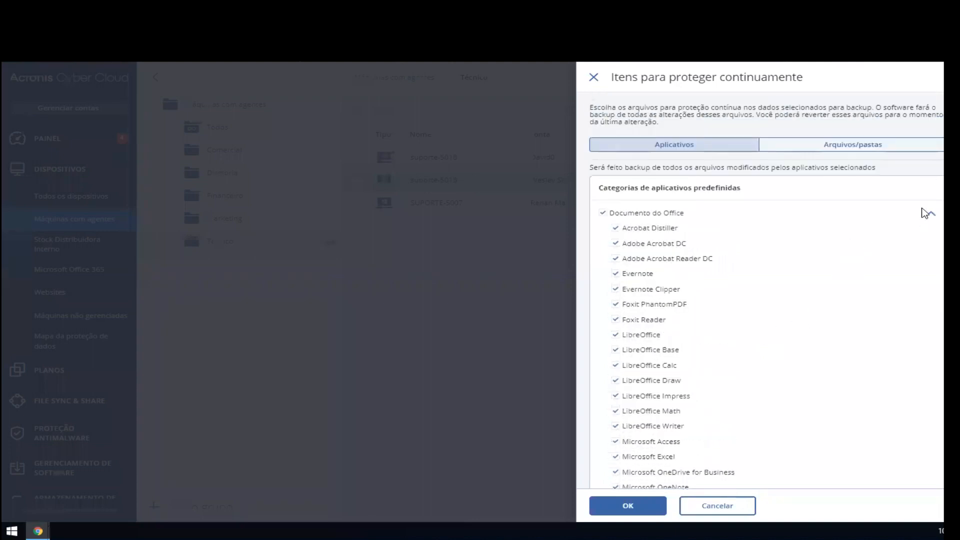
left_click(929, 214)
Step: Review the applications included in the "Engenharia" and "Geração de imagens e vídeos" categories
left_click(930, 241)
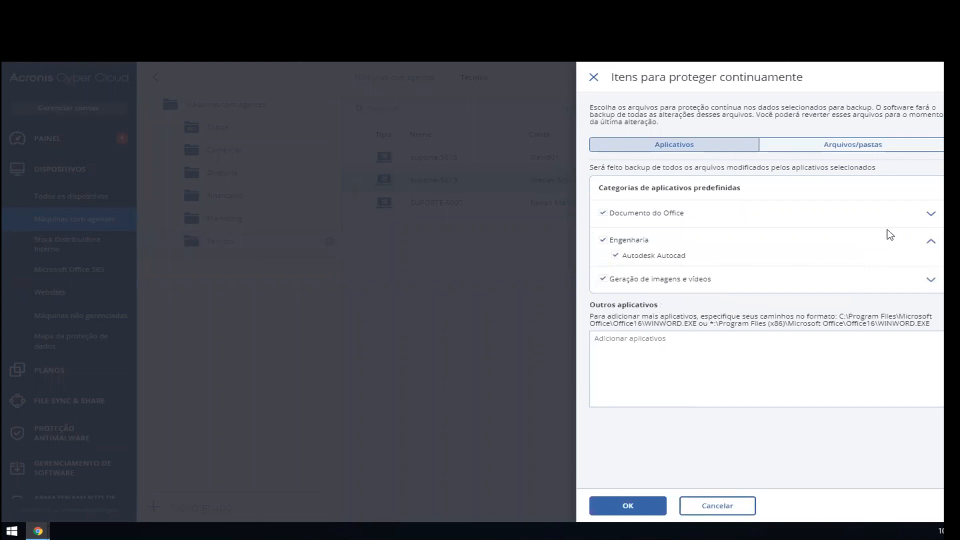
left_click(929, 244)
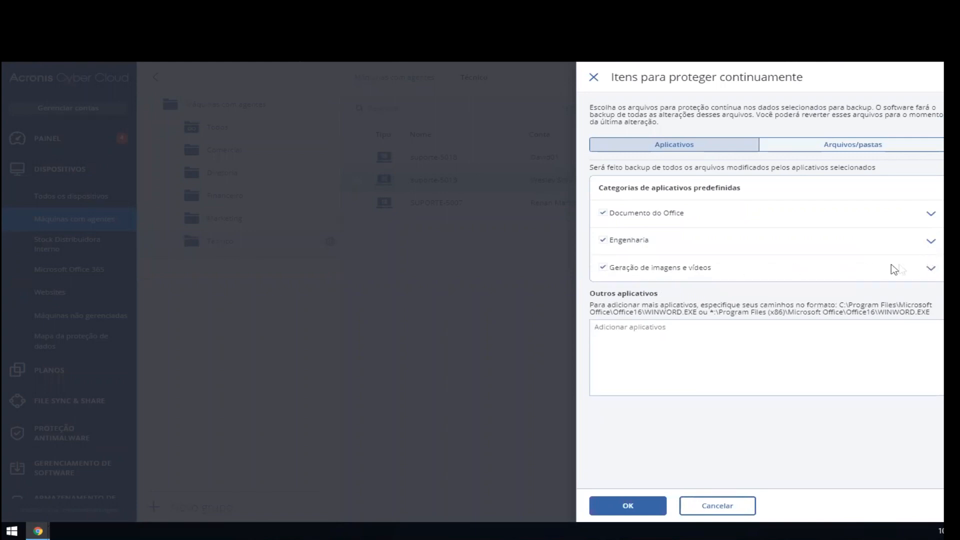
left_click(929, 268)
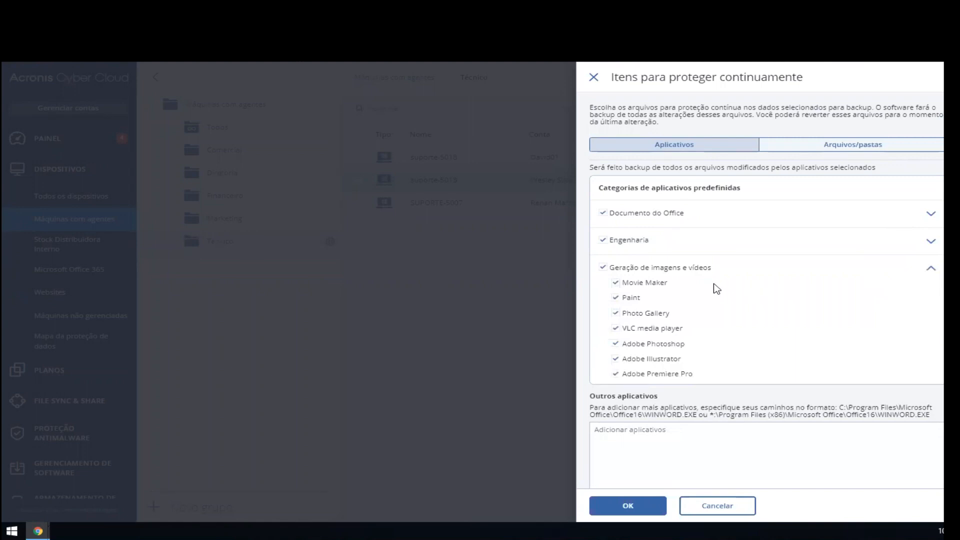
left_click(929, 268)
Step: Add the path C:\Program Files\XPTO\file.exe to the other applications to protect continuously
left_click(733, 343)
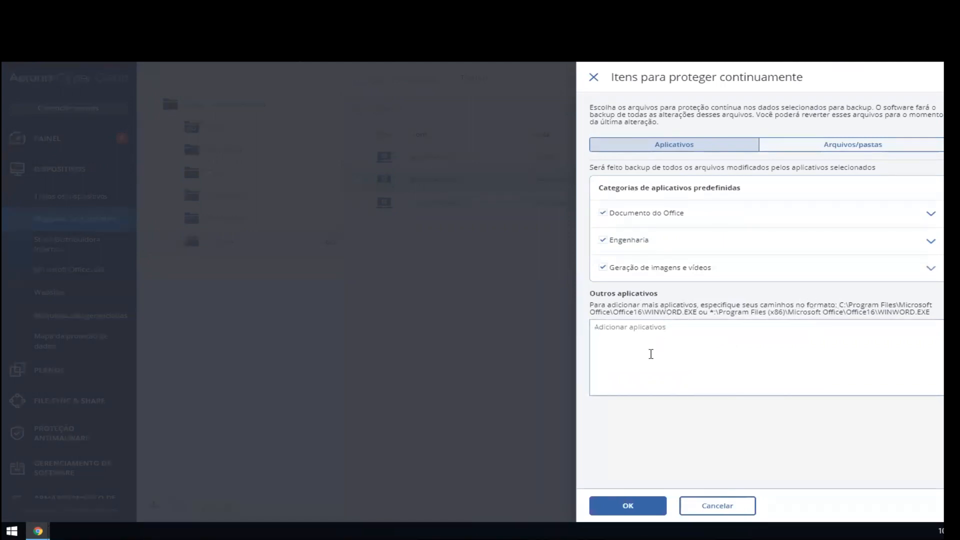
type("C:\\")
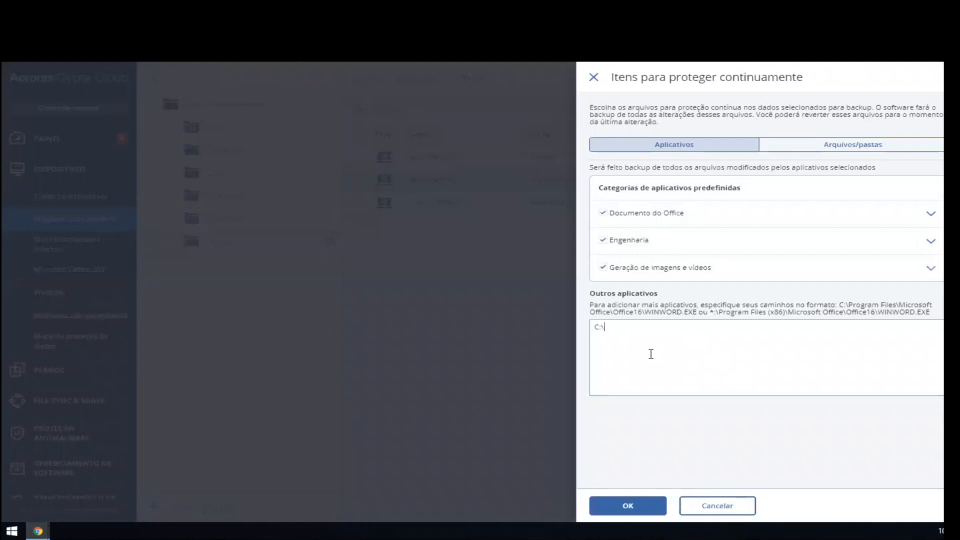
type("Program Files\\XPTO\\file.exe")
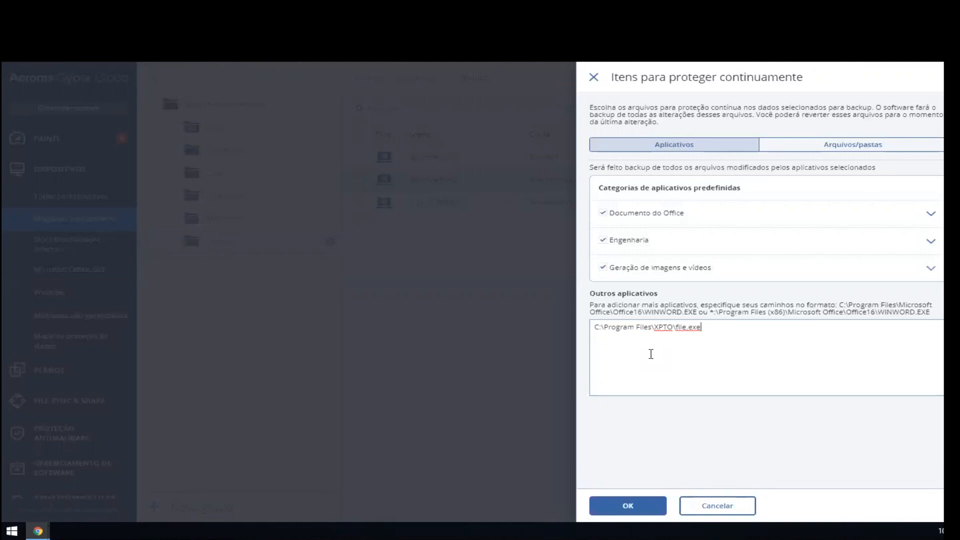
Step: Clear the added application path and browse drive C: in the files and folders selection, closing it without choosing anything
key("ctrl+a")
key("BackSpace")
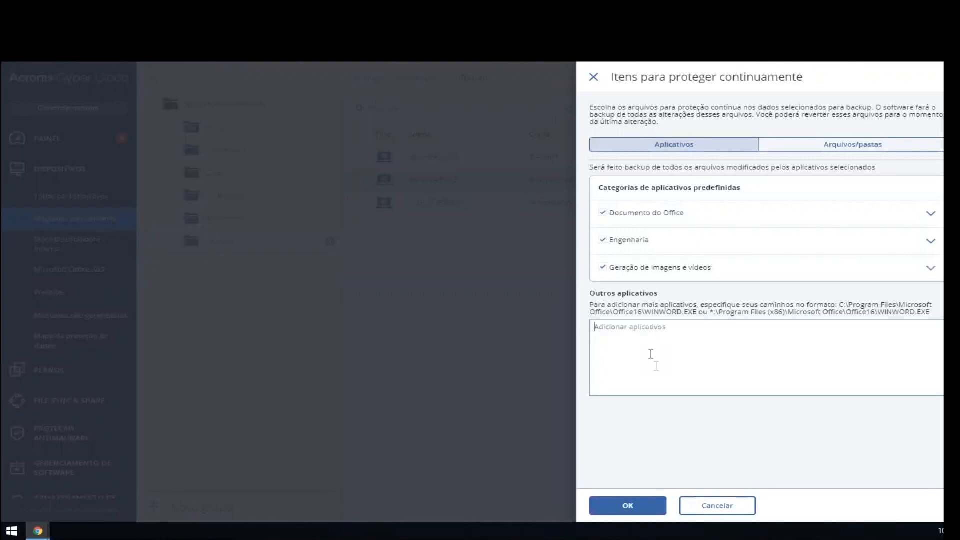
left_click(846, 153)
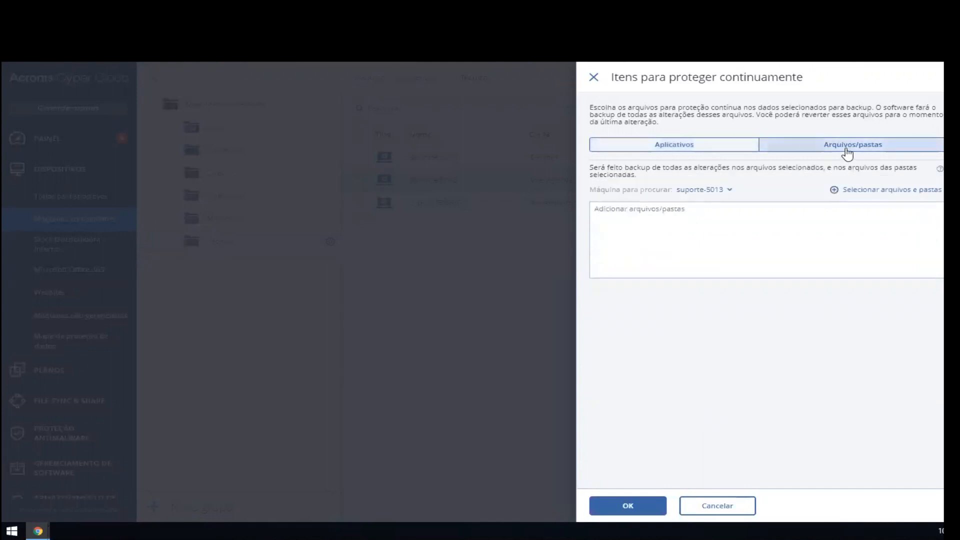
left_click(888, 194)
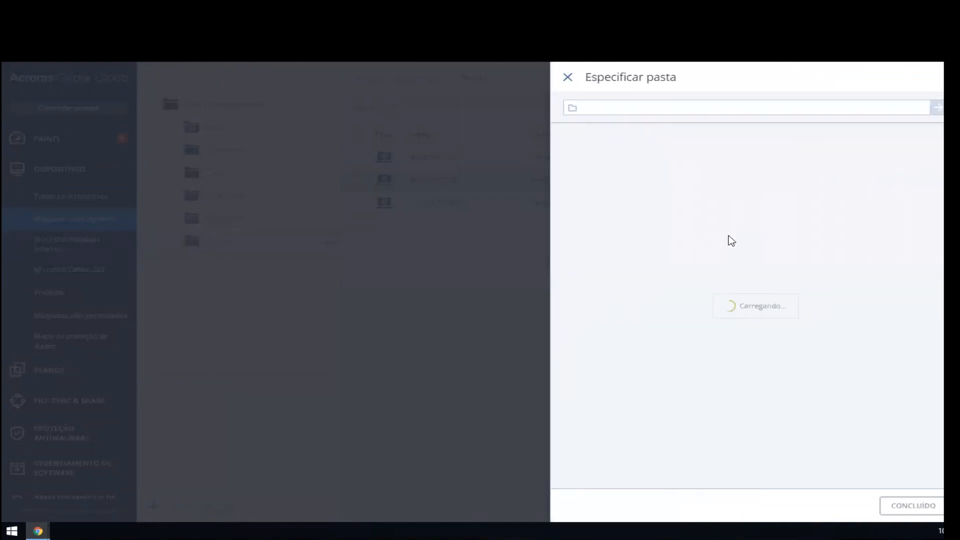
left_click(569, 134)
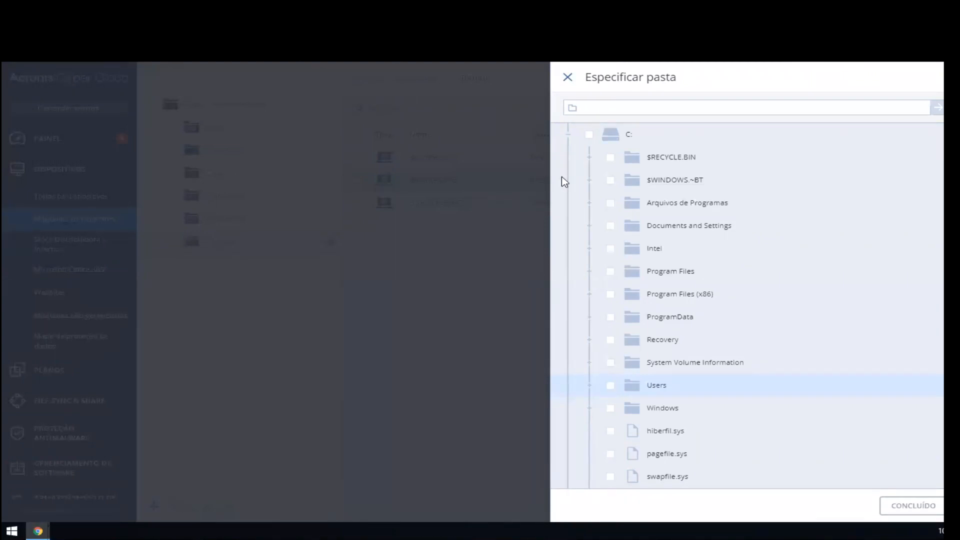
left_click(567, 77)
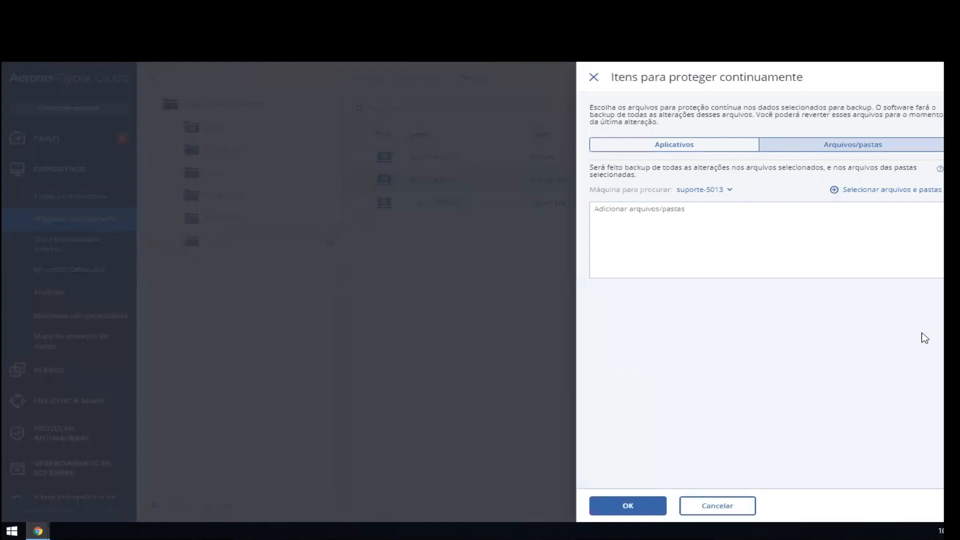
left_click(593, 76)
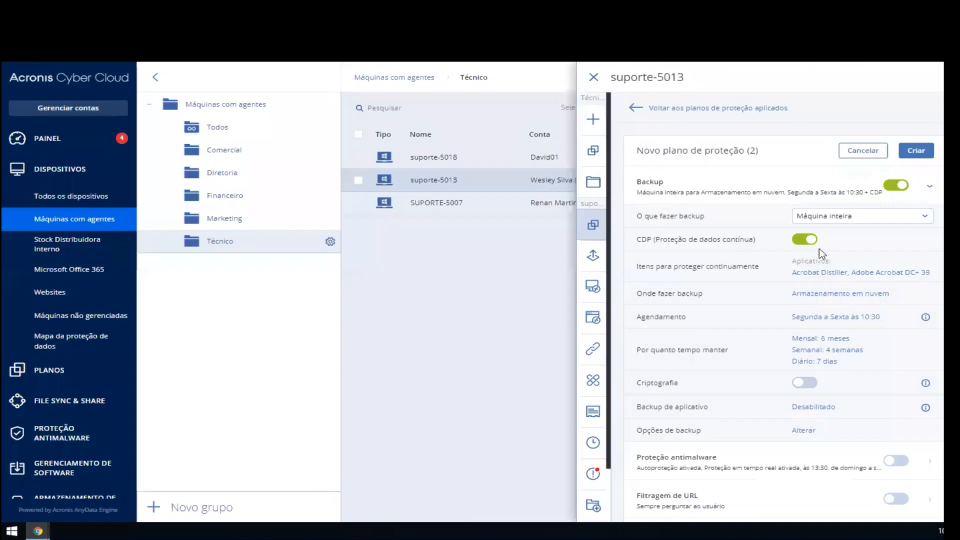
Step: Collapse the Backup module, enable "Proteção antimalware" in the new protection plan and expand its settings
left_click(792, 192)
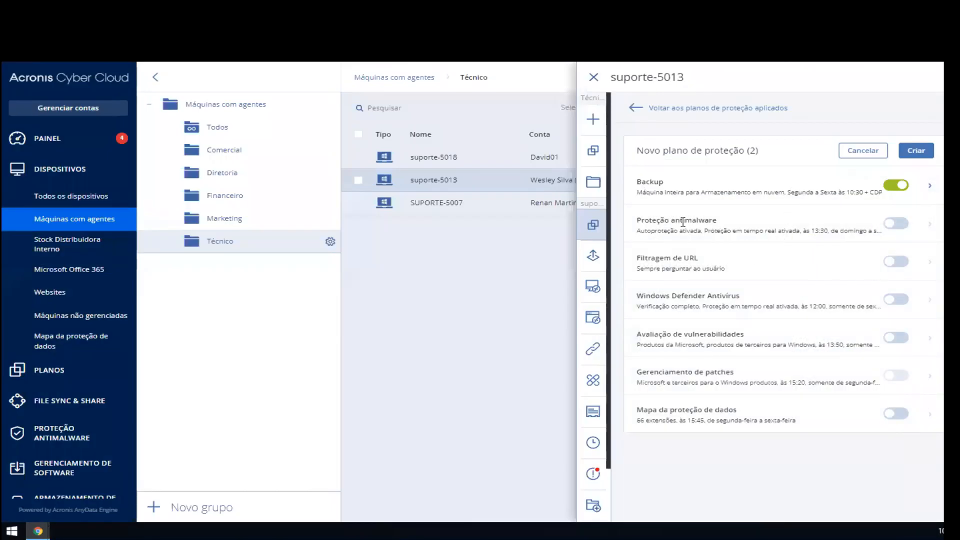
left_click(894, 223)
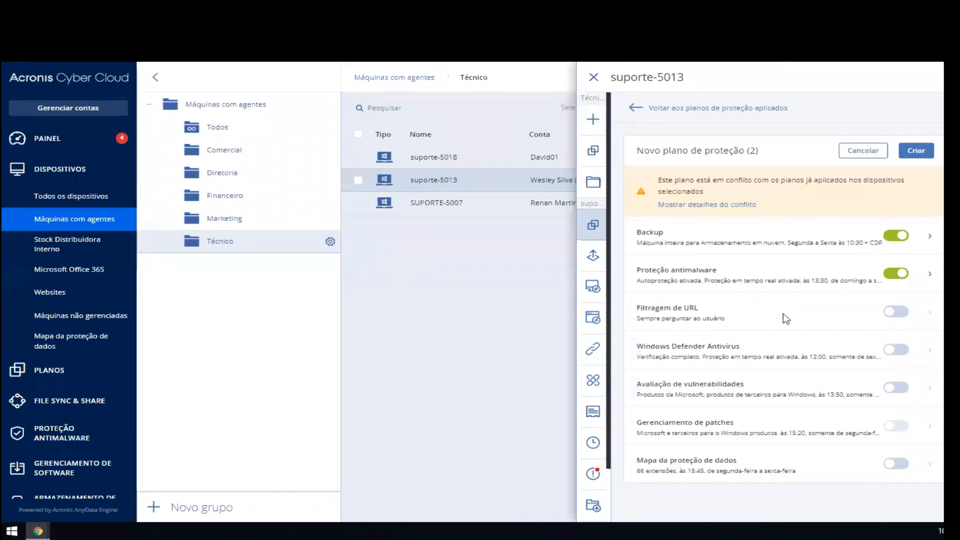
left_click(749, 275)
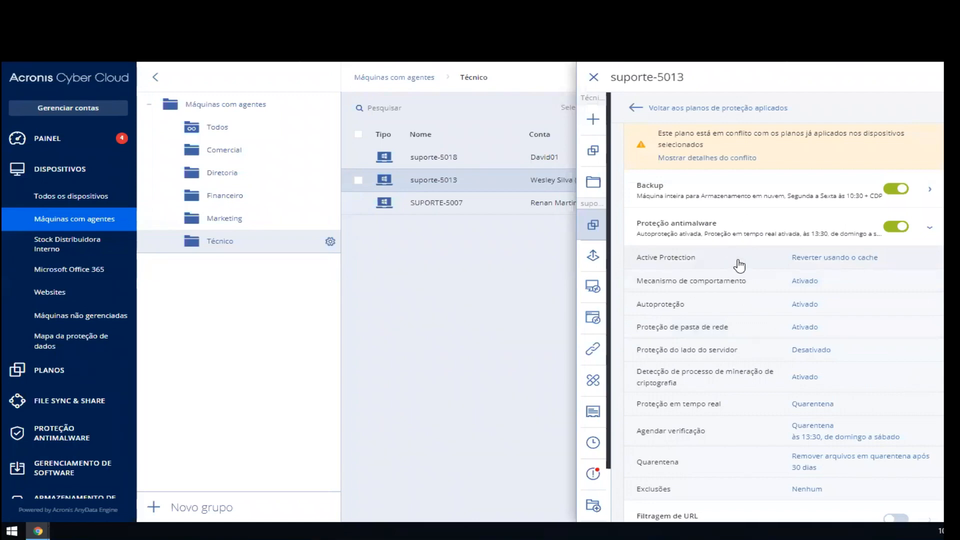
Step: Review the detection actions for Active Protection and "Mecanismo de comportamento", closing each without changes
left_click(739, 266)
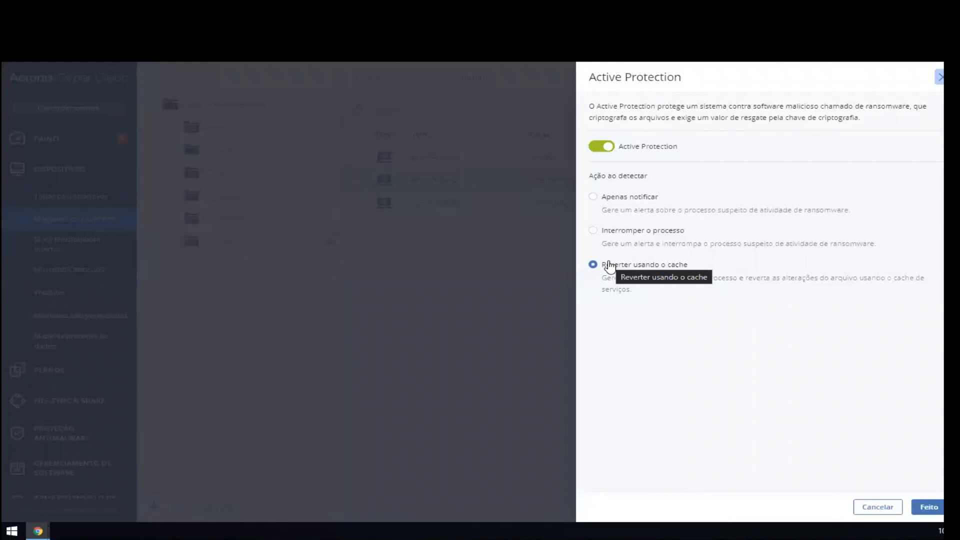
left_click(939, 77)
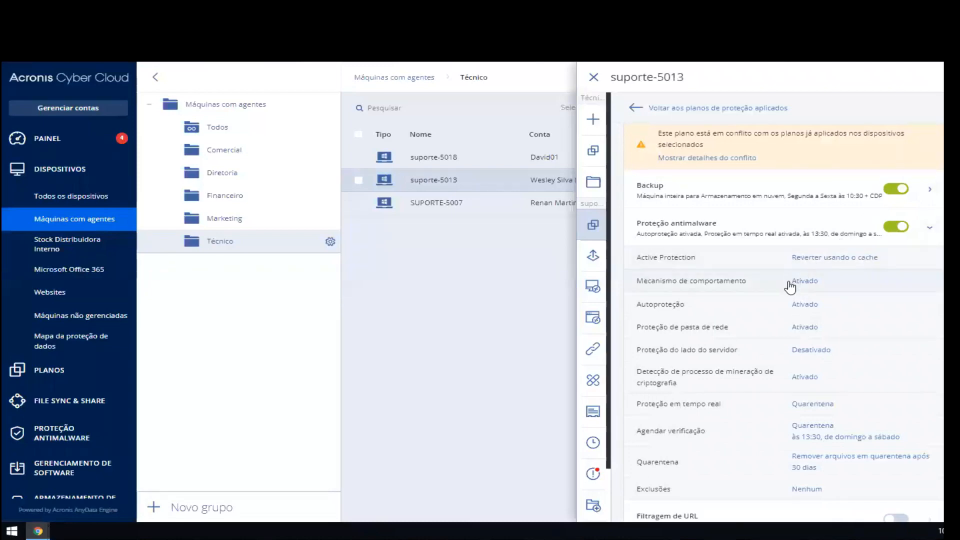
left_click(790, 286)
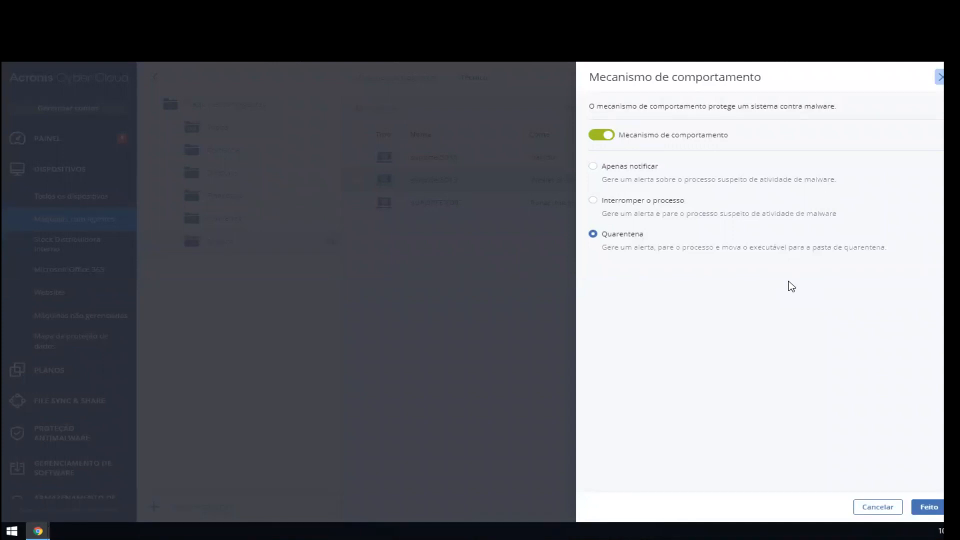
left_click(939, 77)
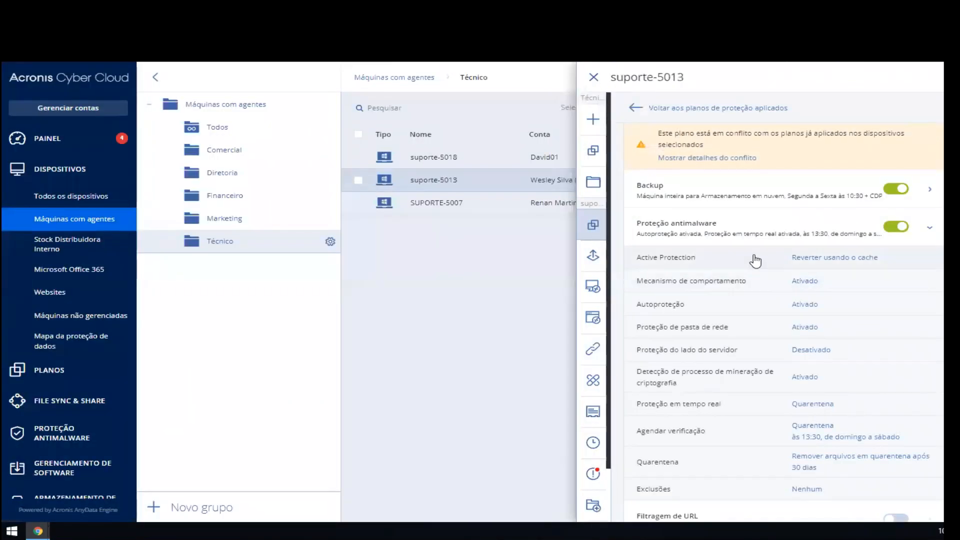
Step: Review the "Autoproteção" and "Proteção de pasta de rede" settings of the antimalware module, closing each without changes
left_click(765, 302)
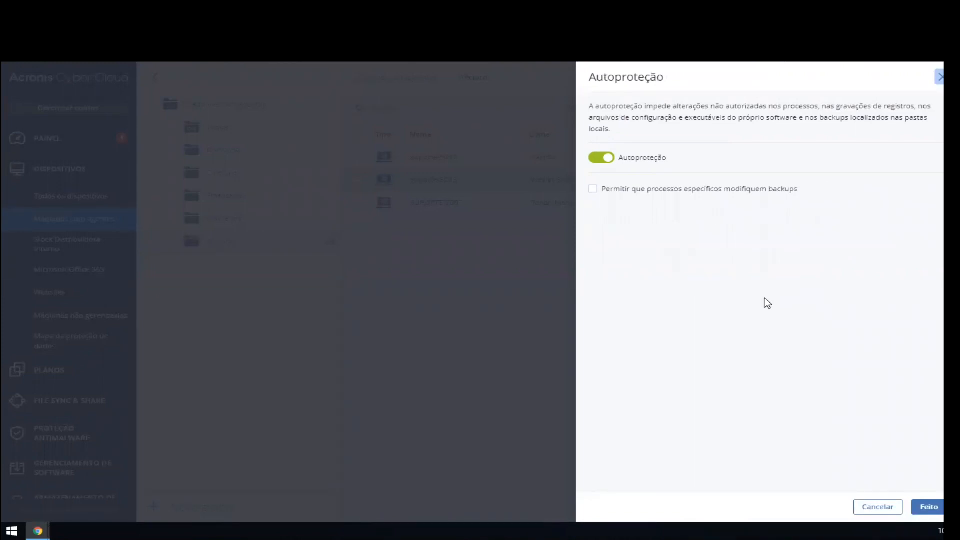
left_click(939, 78)
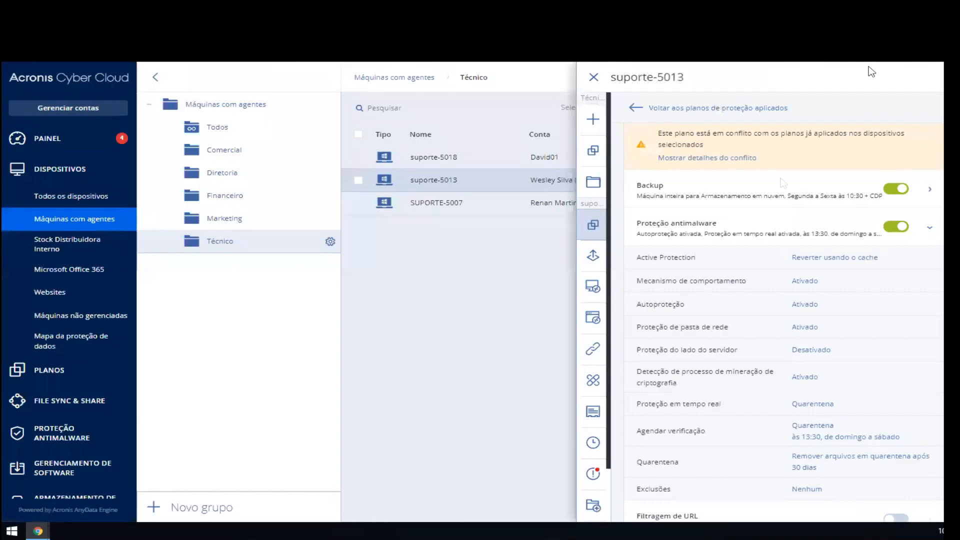
left_click(734, 328)
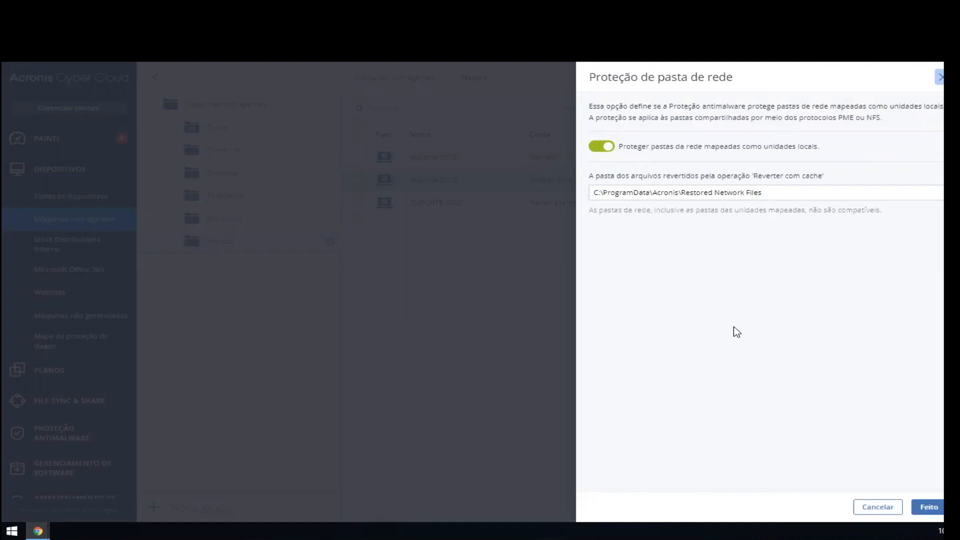
left_click(940, 79)
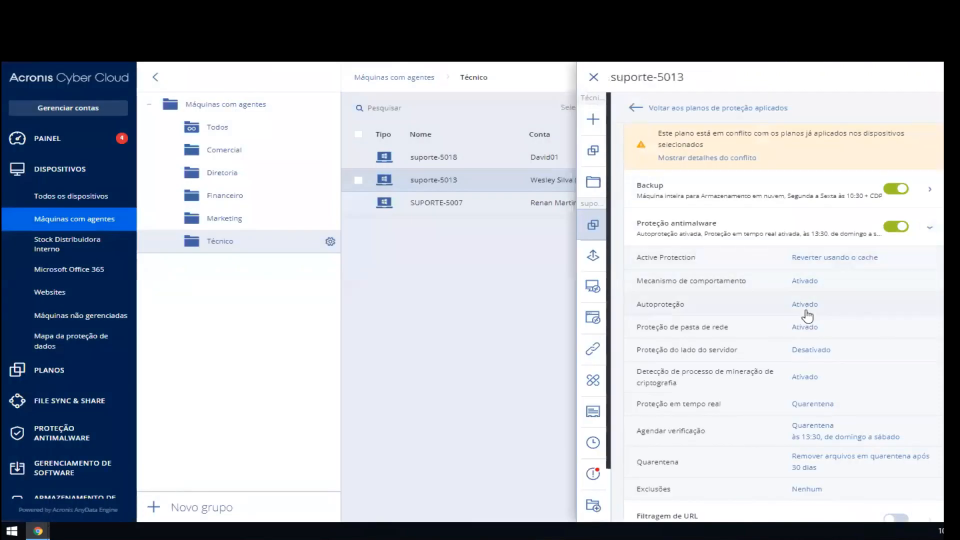
Step: Review the "Proteção do lado do servidor" and "Detecção de processo de mineração de criptografia" settings, closing each without changes
left_click(815, 350)
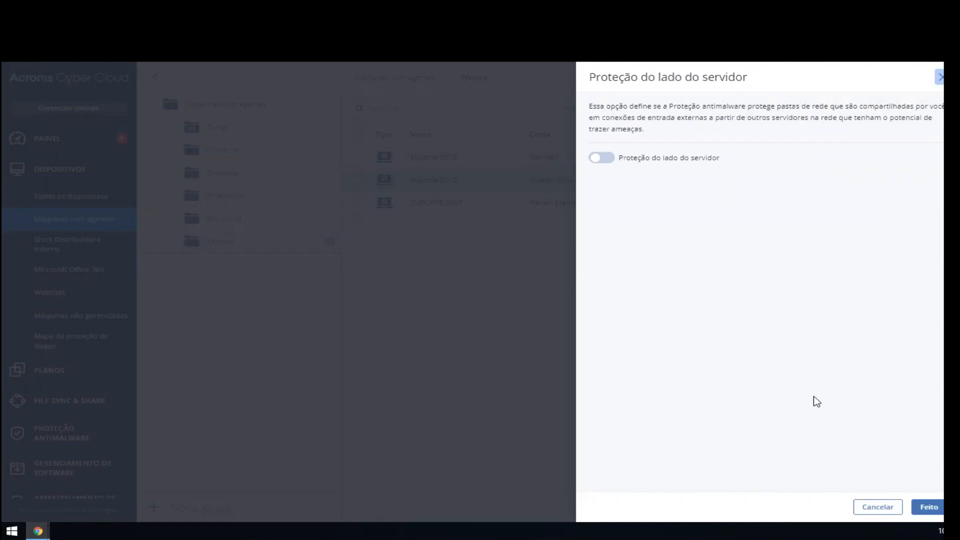
left_click(939, 78)
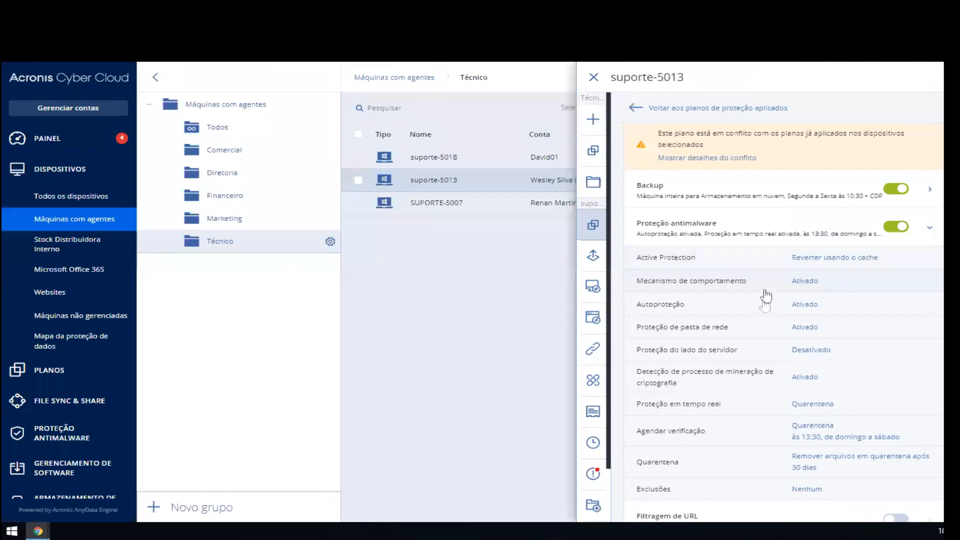
left_click(766, 321)
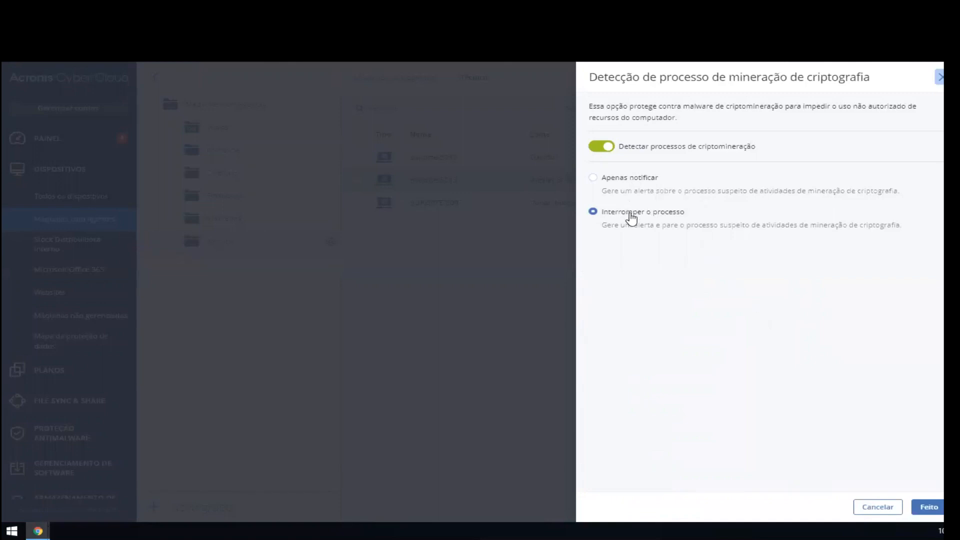
left_click(940, 77)
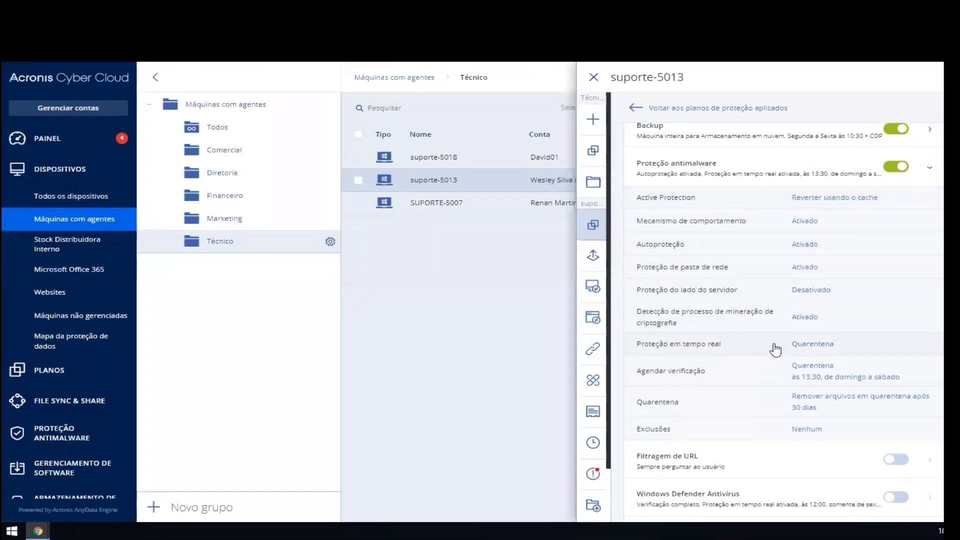
Step: Review the detection actions and scan modes of "Proteção em tempo real", closing the settings without saving
left_click(775, 350)
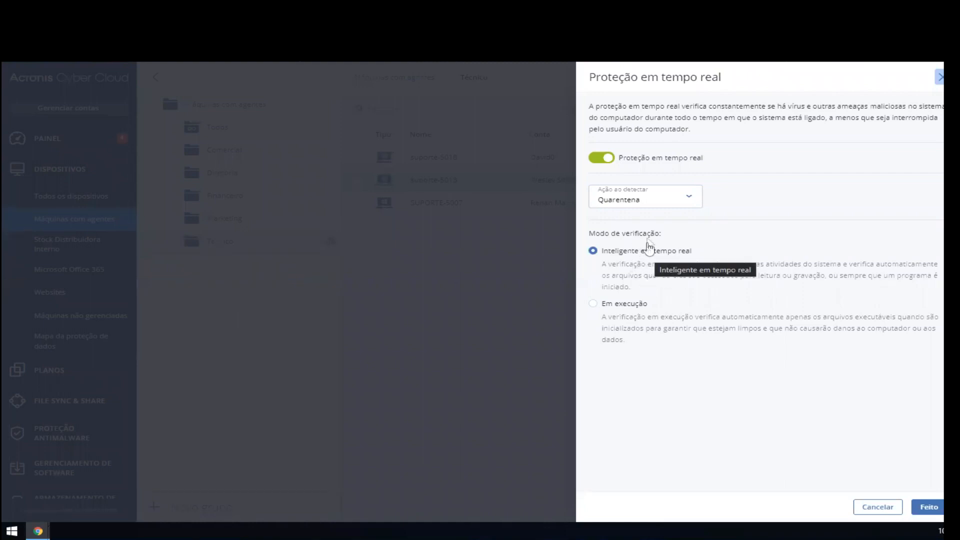
left_click(647, 208)
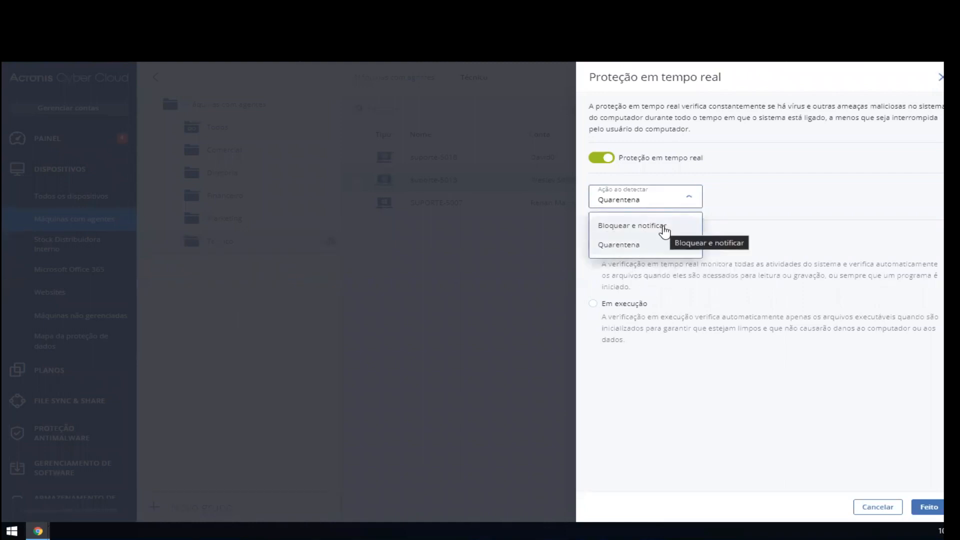
left_click(768, 202)
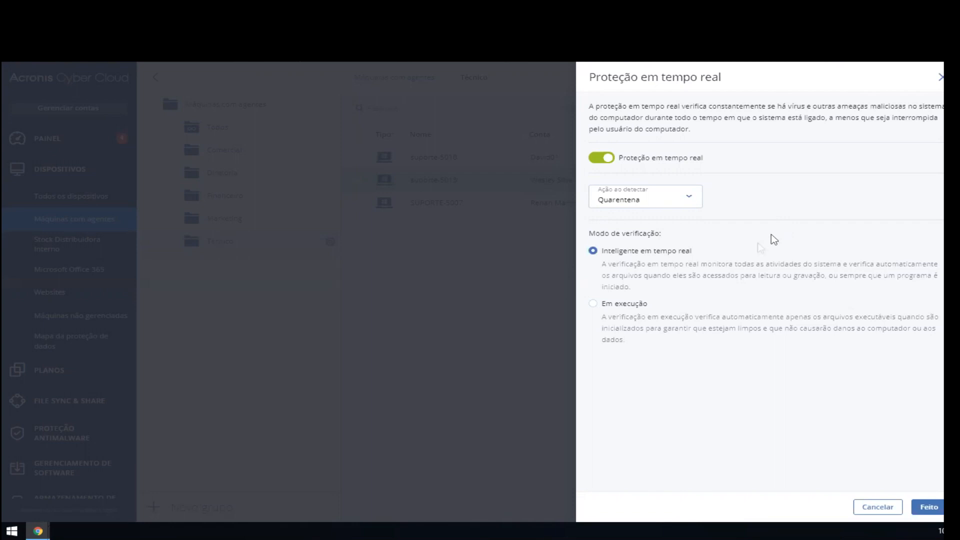
left_click(639, 304)
left_click(677, 262)
left_click(938, 79)
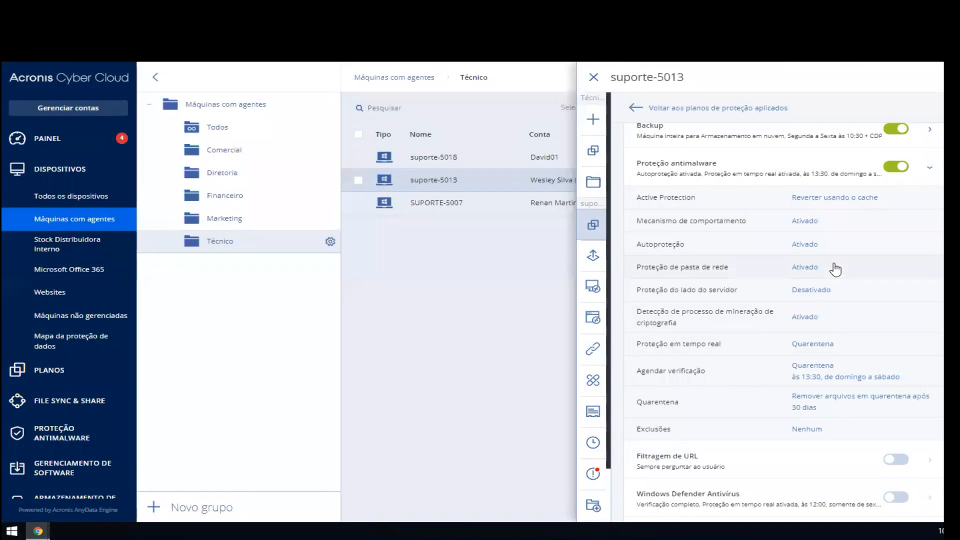
Step: Open the "Agendar verificação" settings, compare the "Completo" and "Rápida" scan types, and view the available detection actions
left_click(772, 373)
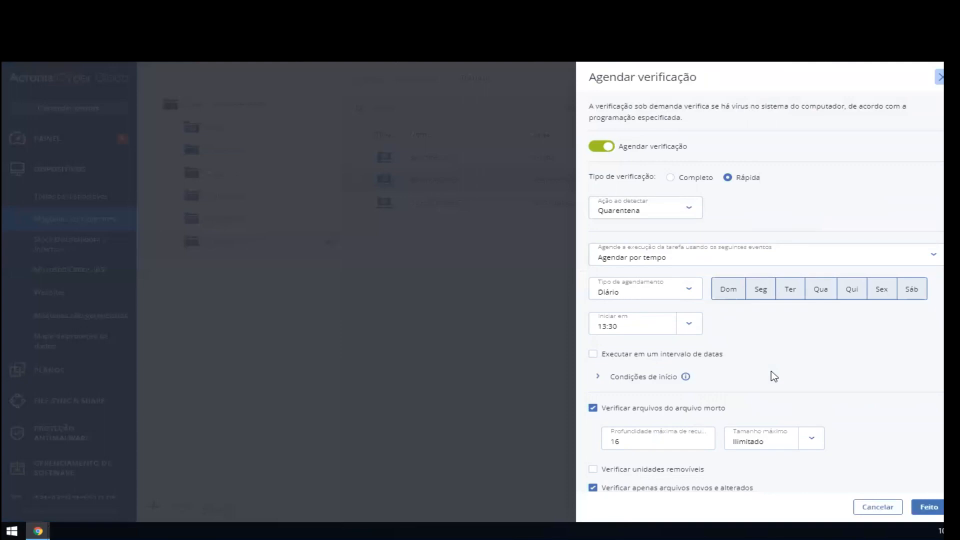
left_click(702, 180)
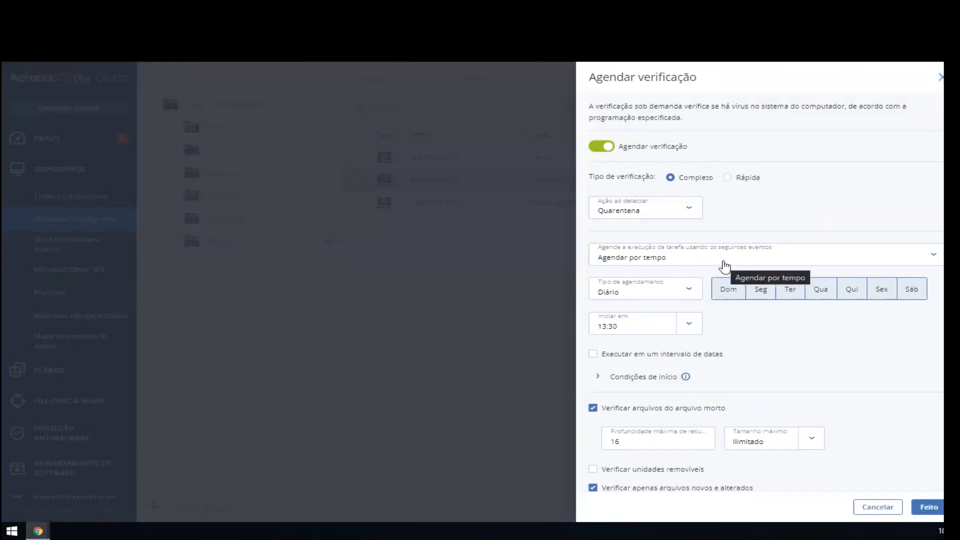
left_click(756, 181)
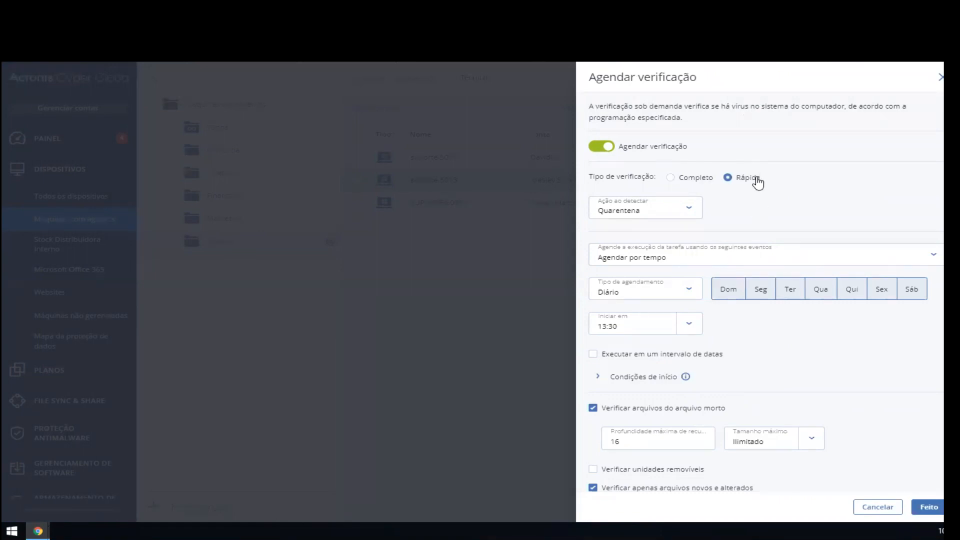
scroll(757, 184, "down", 1)
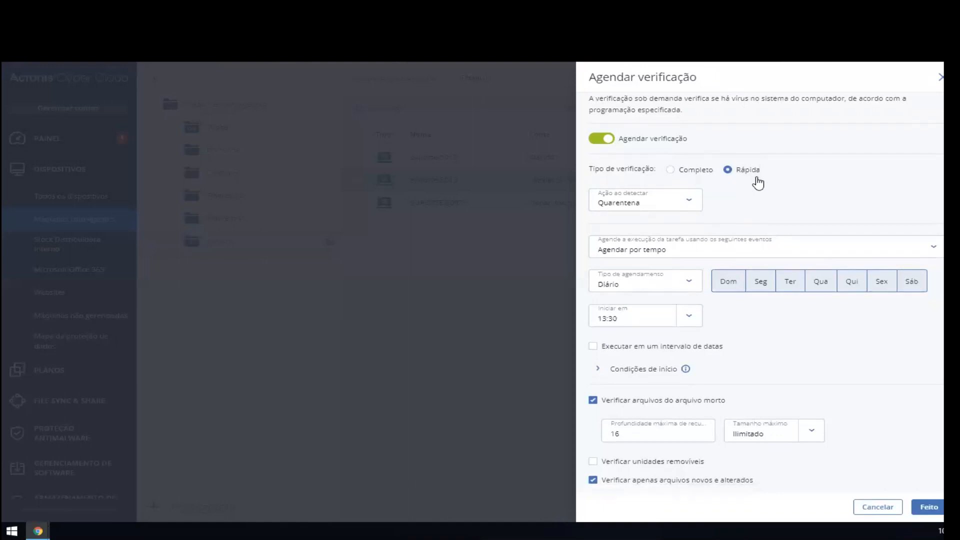
left_click(639, 202)
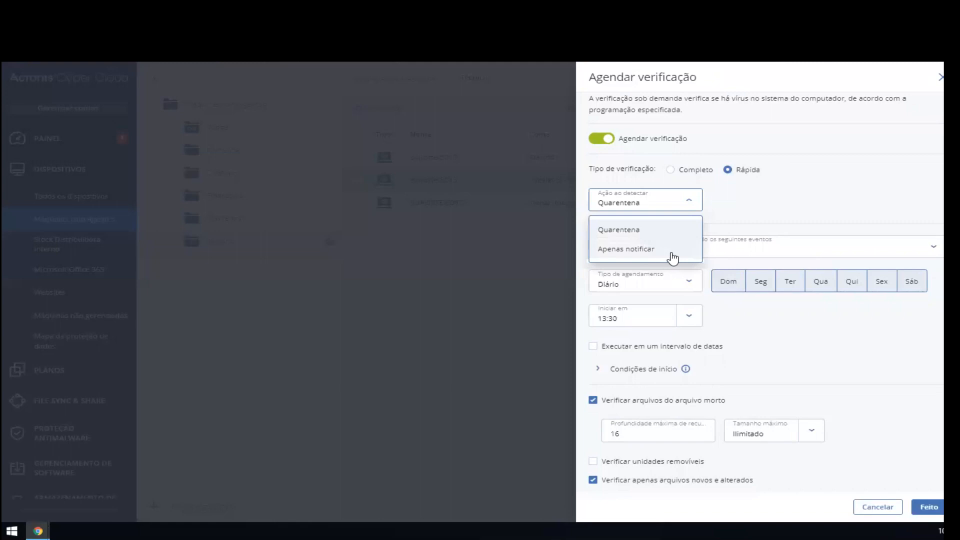
left_click(870, 207)
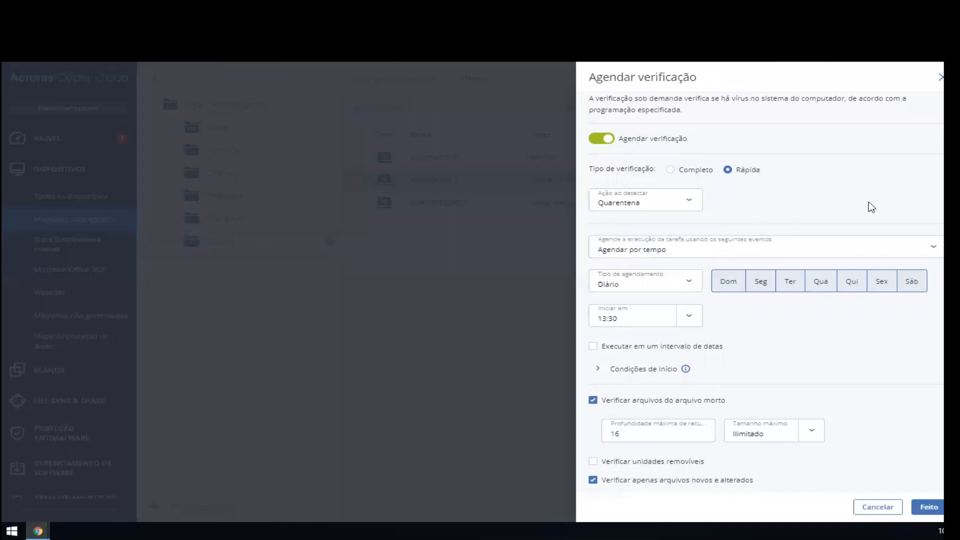
Step: Review the trigger events, schedule types and start times available for the antimalware module's scheduled scan
left_click(739, 248)
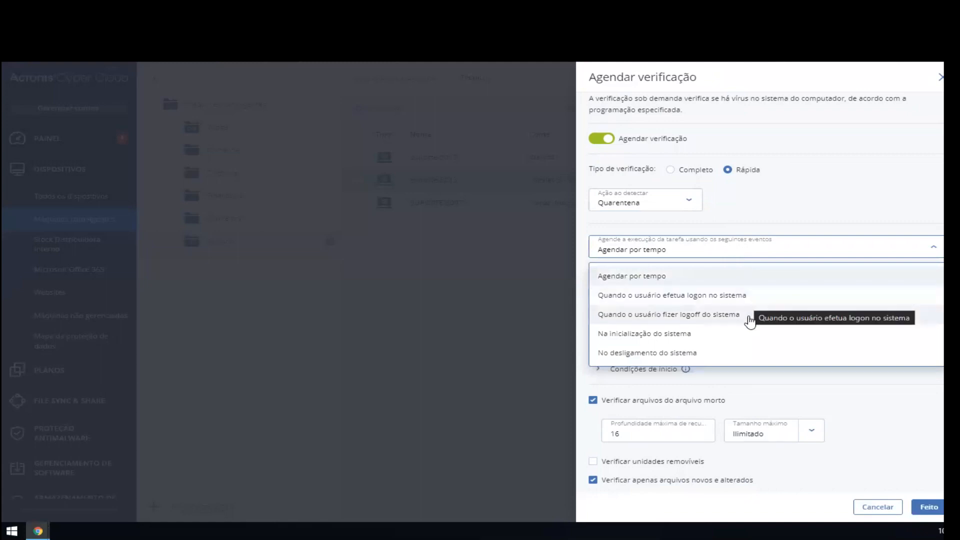
left_click(805, 176)
left_click(688, 287)
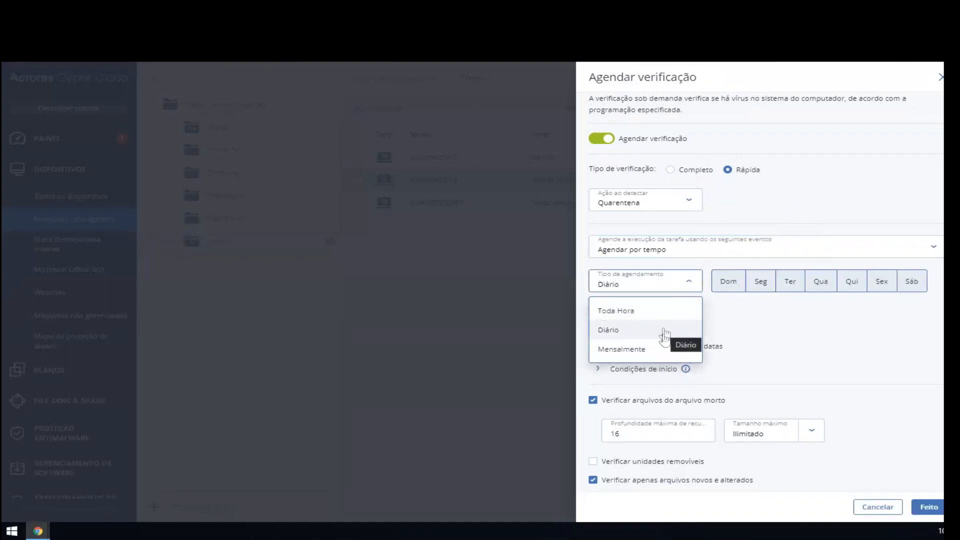
left_click(759, 330)
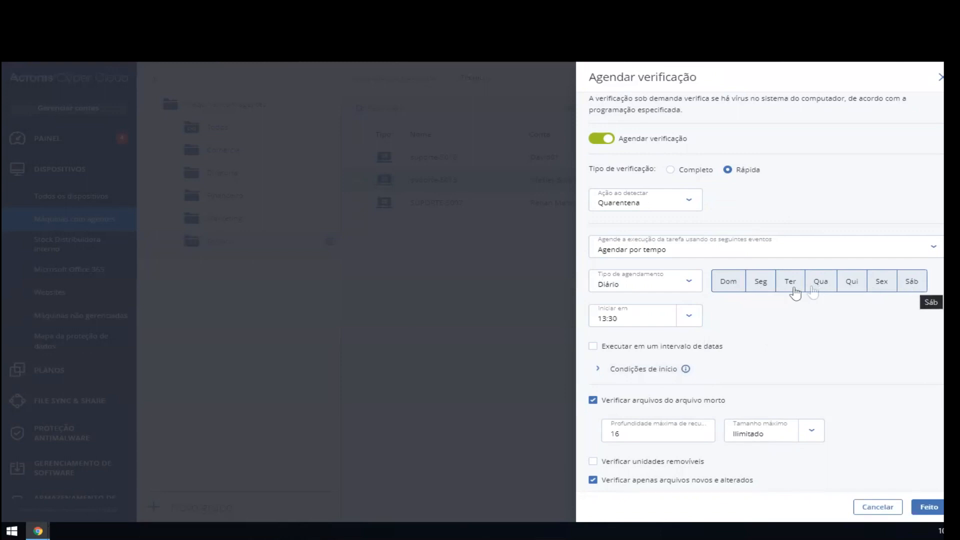
left_click(687, 318)
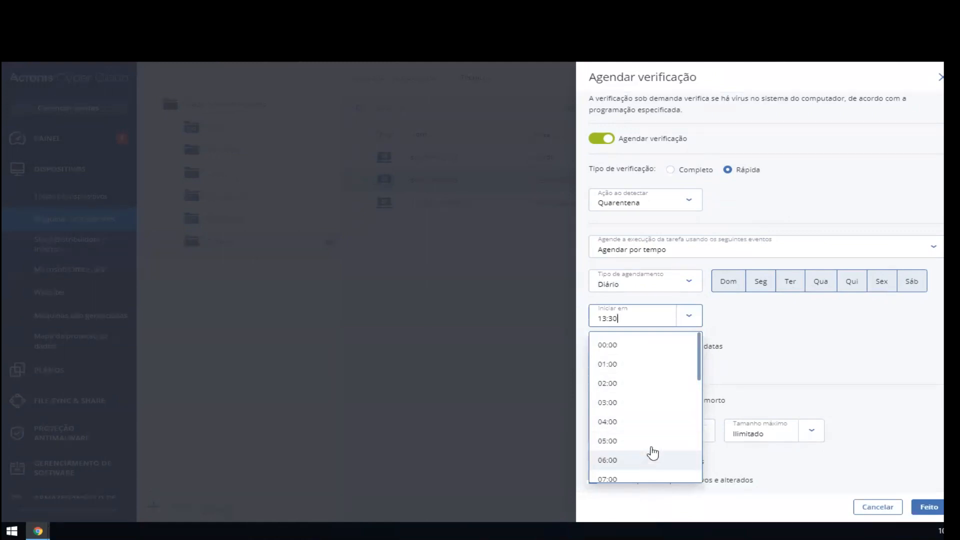
left_click(819, 350)
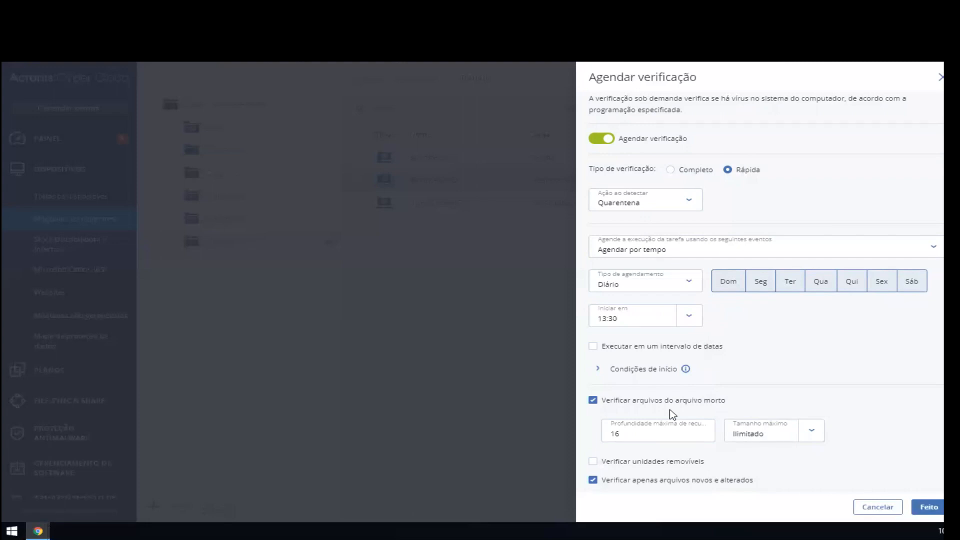
Step: Examine the archive scan's maximum recursion depth and maximum size options, closing "Agendar verificação" without saving
double_click(652, 437)
left_click(810, 432)
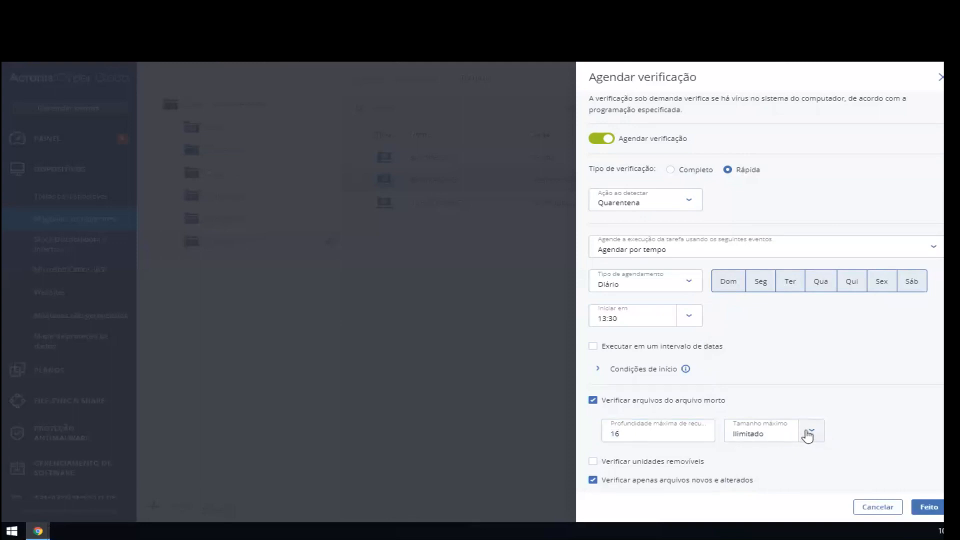
left_click(817, 372)
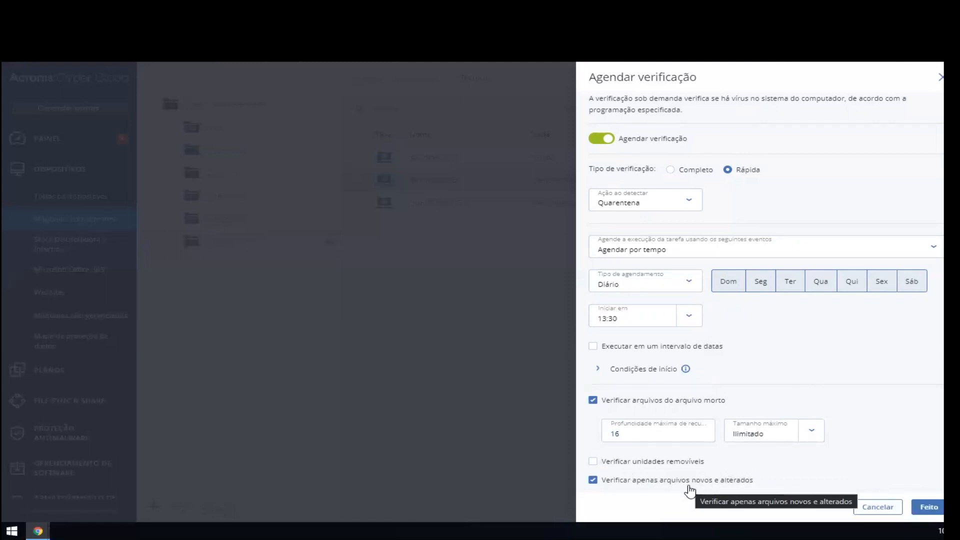
left_click(939, 78)
Step: Review the antimalware module's "Quarentena" and "Exclusões" settings, closing each without changes
scroll(827, 250, "down", 1)
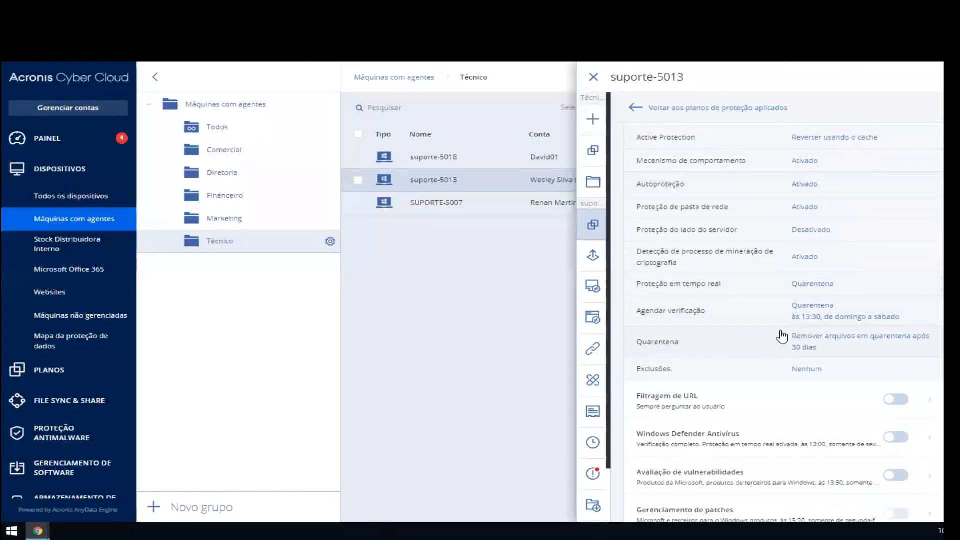
left_click(792, 347)
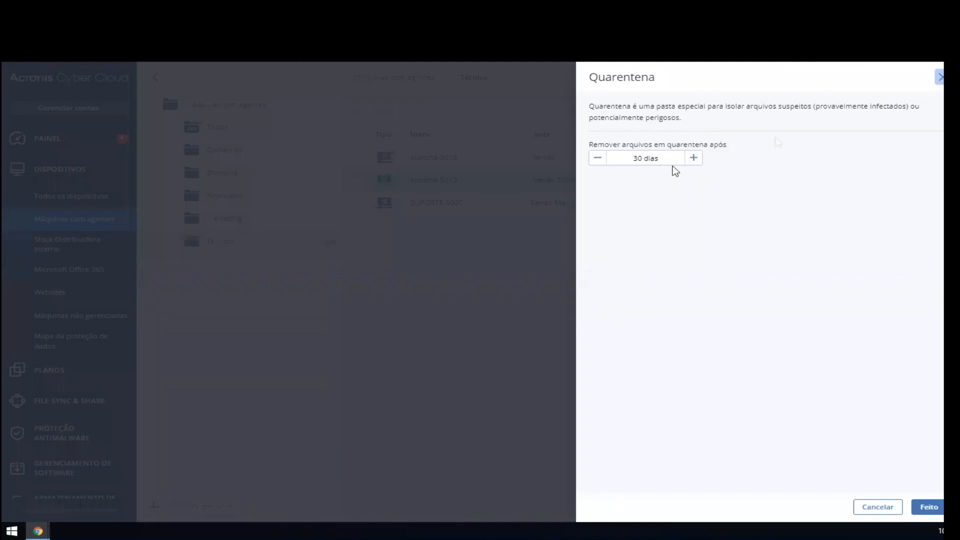
left_click(938, 80)
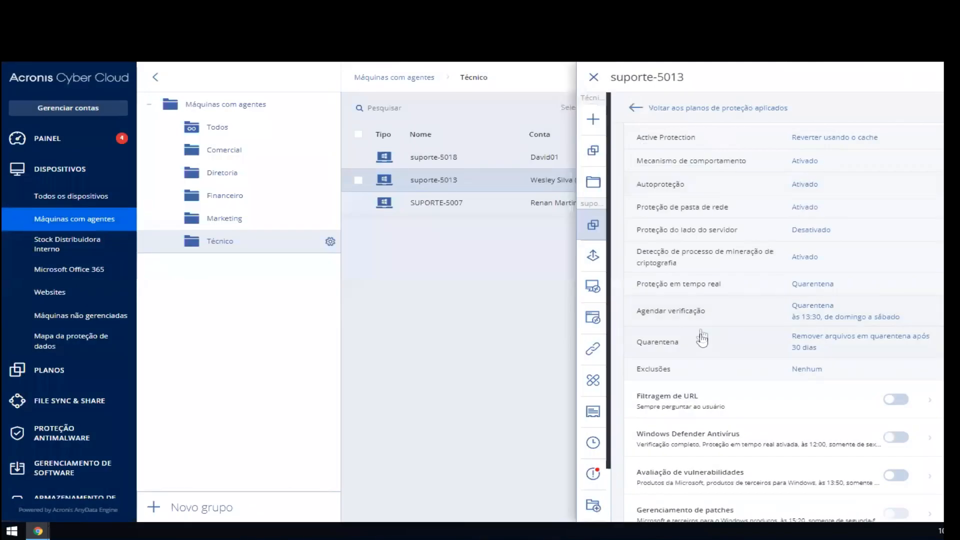
left_click(735, 371)
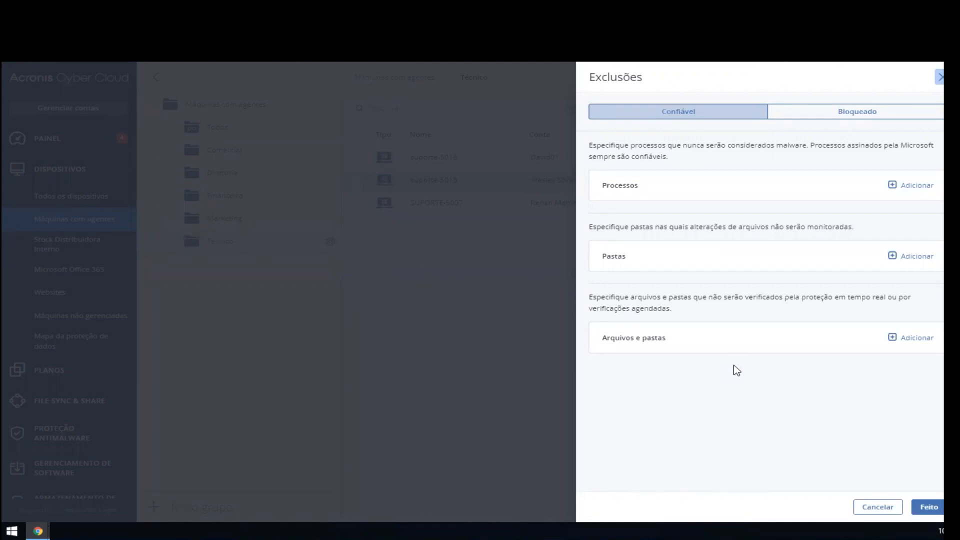
left_click(940, 77)
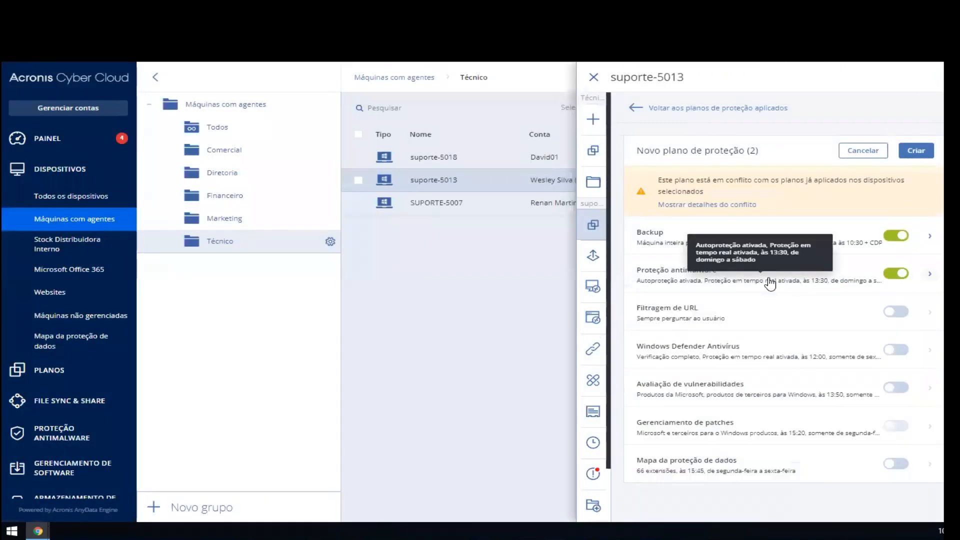
Step: Enable "Filtragem de URL" in the new protection plan and expand its settings
left_click(888, 315)
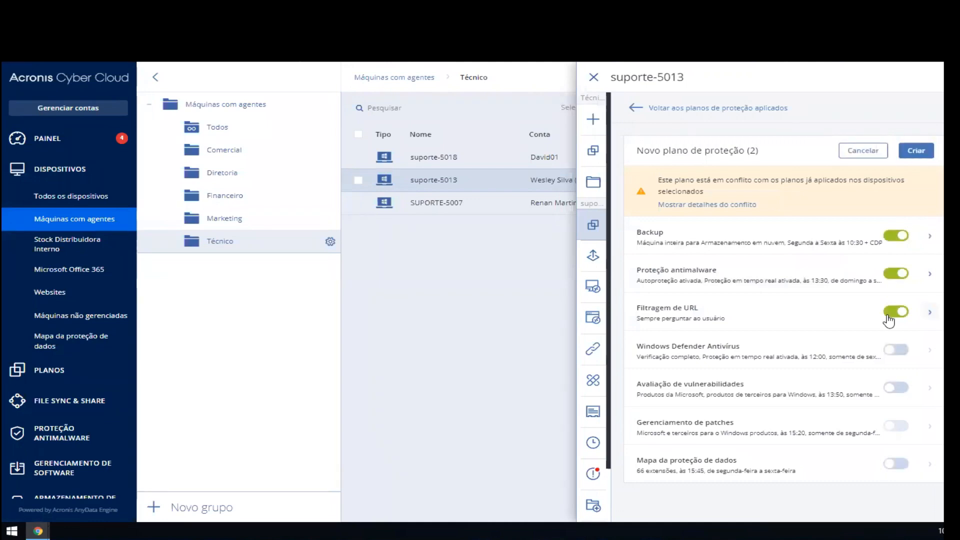
left_click(741, 317)
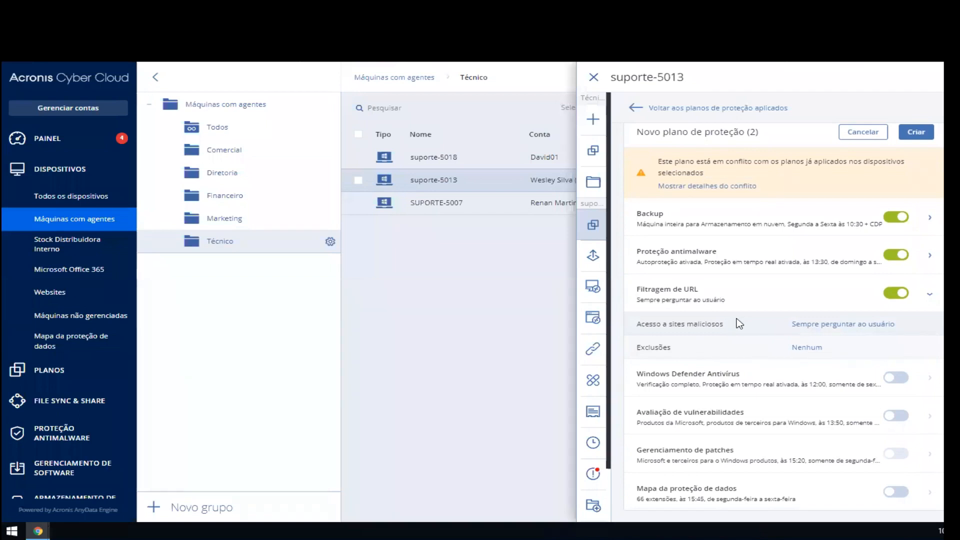
Step: Try the "Bloquear" option for access to malicious sites, closing the URL filtering settings without saving
left_click(738, 325)
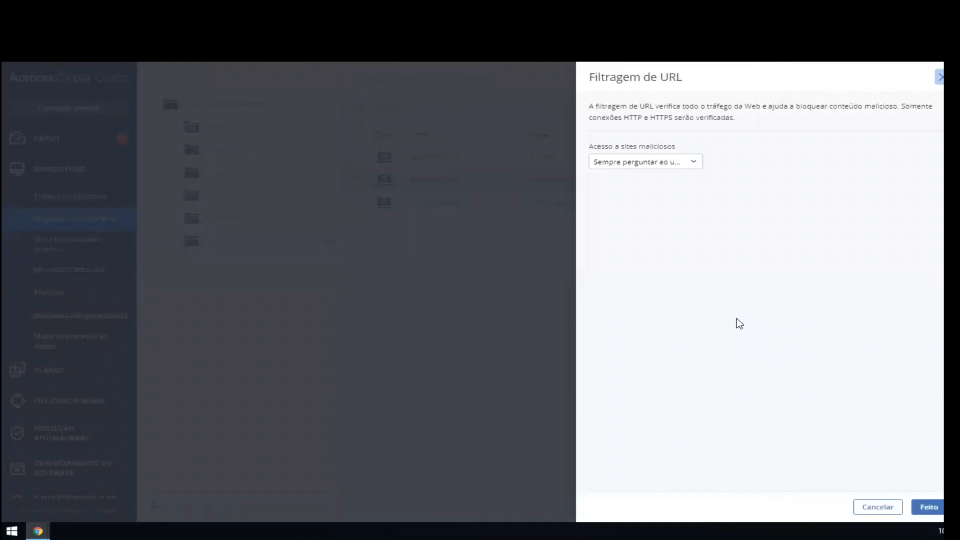
left_click(665, 163)
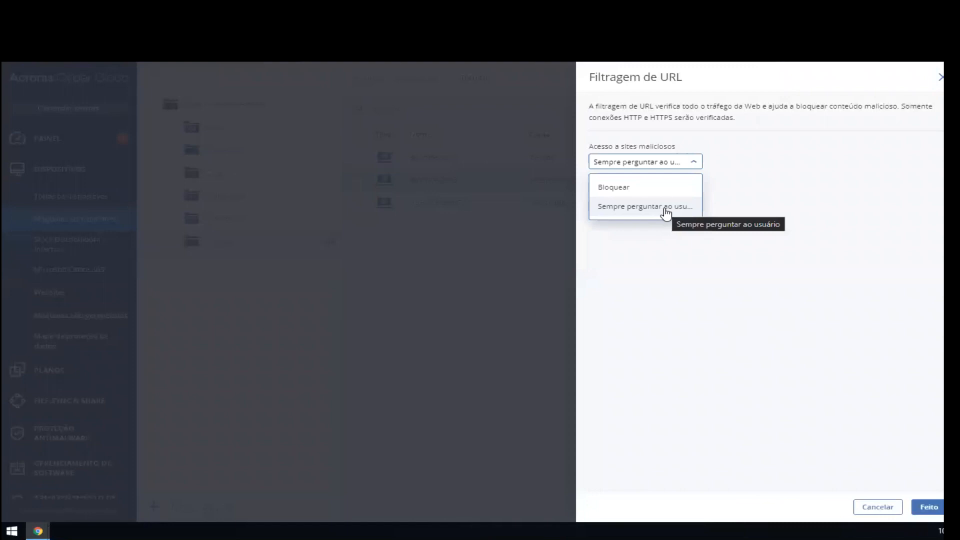
left_click(660, 191)
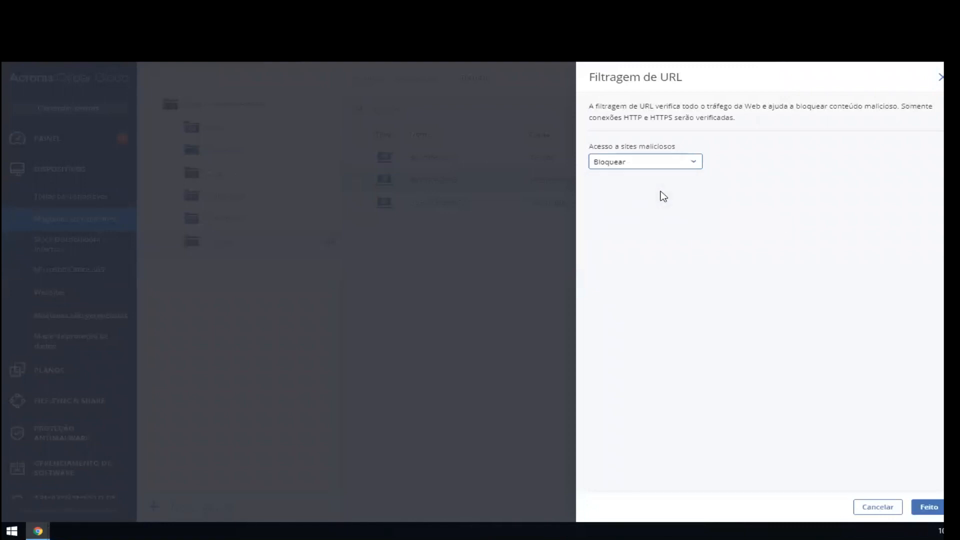
left_click(939, 78)
Step: Review the trusted and blocked URL exclusions of "Filtragem de URL" without changes, and collapse the module
left_click(739, 349)
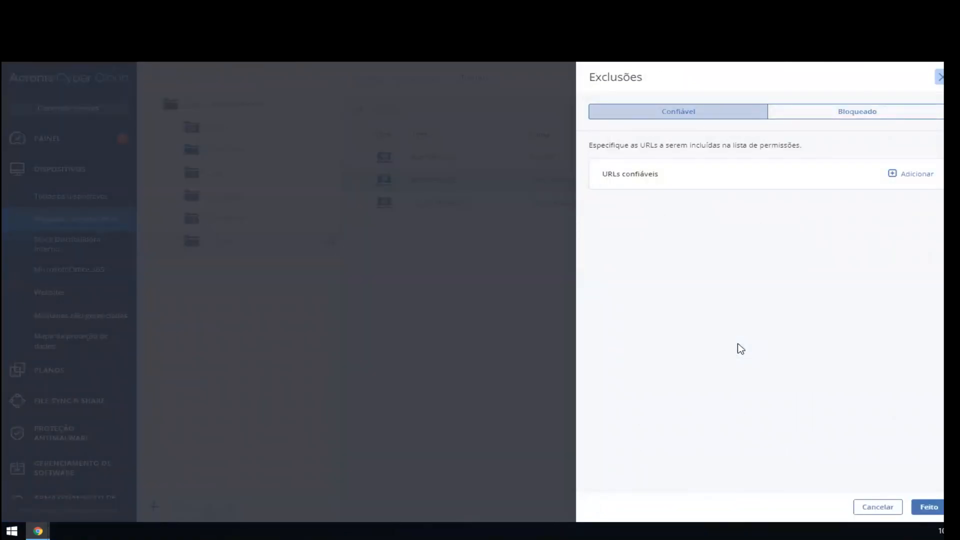
left_click_drag(619, 173, 653, 173)
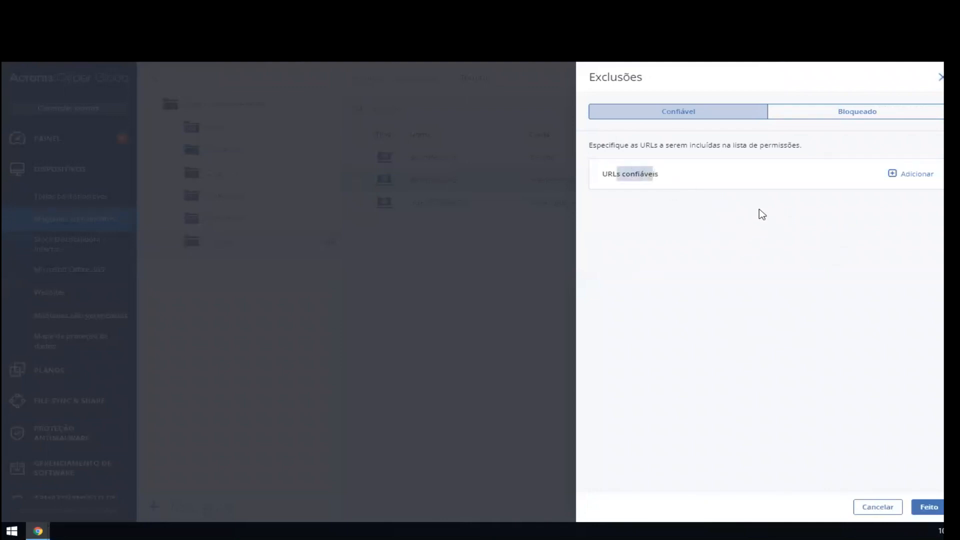
left_click(838, 119)
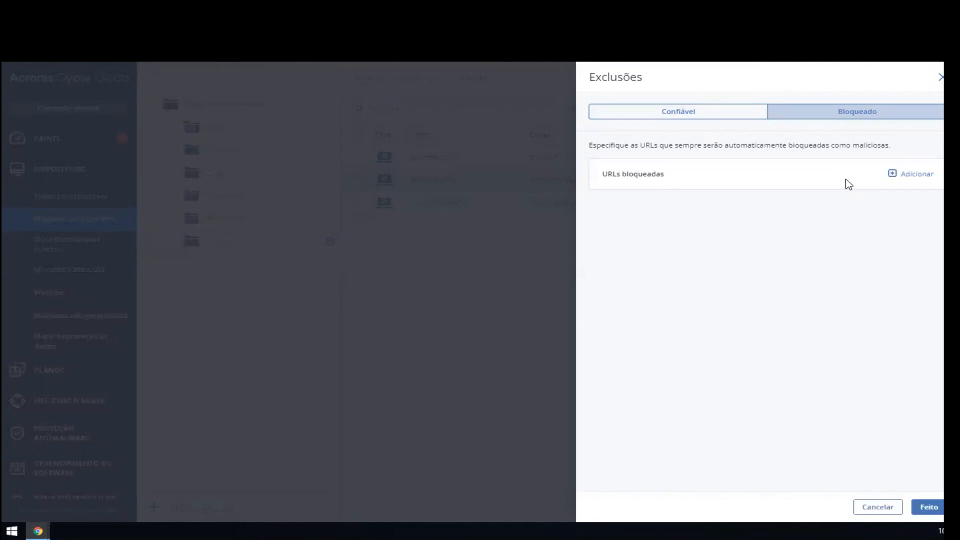
left_click(939, 77)
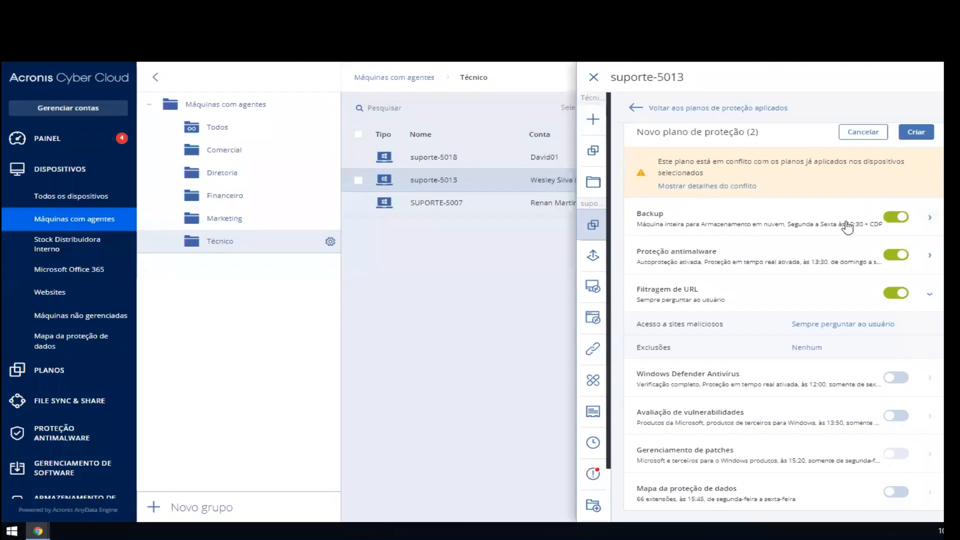
left_click(840, 298)
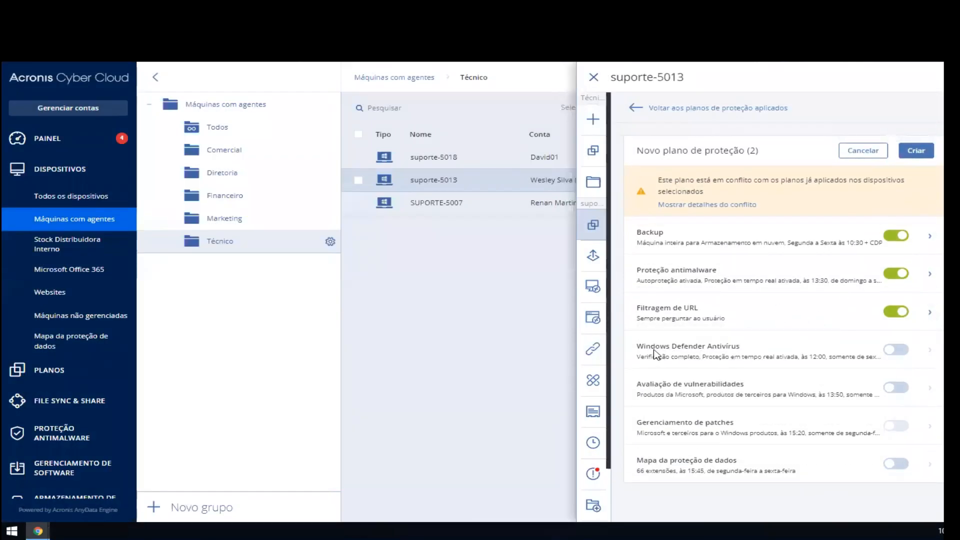
Step: Enable "Windows Defender Antivírus" in the protection plan and expand its settings
left_click(895, 349)
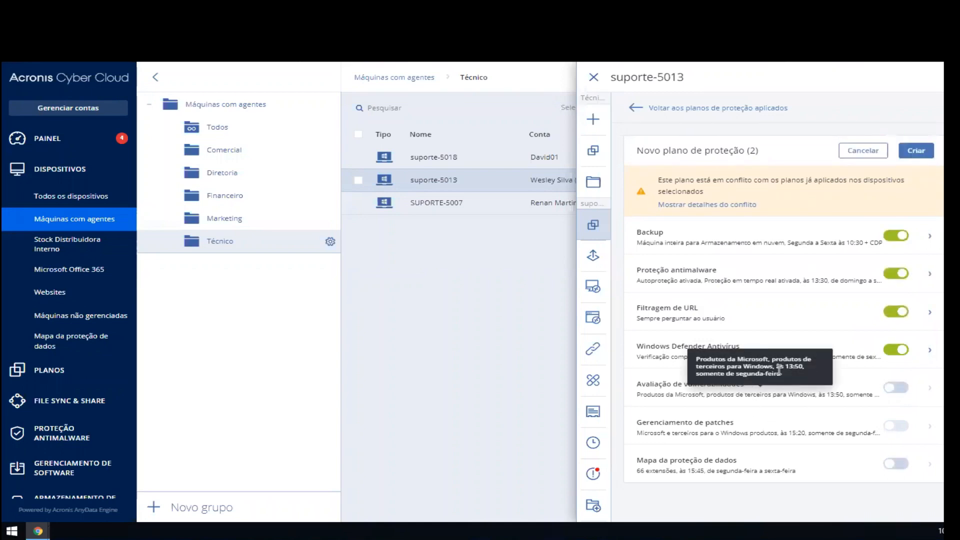
left_click(769, 345)
scroll(755, 388, "down", 3)
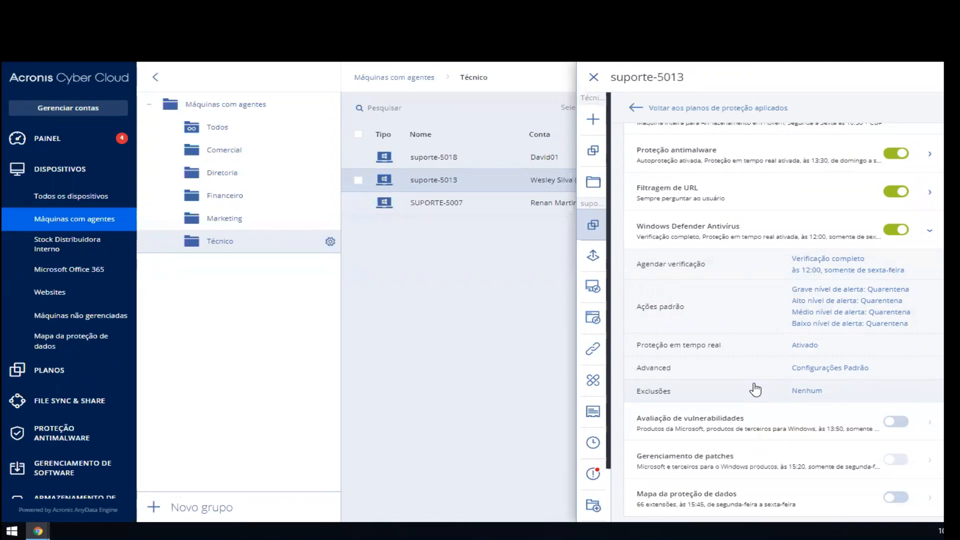
Step: Open the Windows Defender scan schedule and review its scan modes, start times and daily quick scan times
left_click(742, 269)
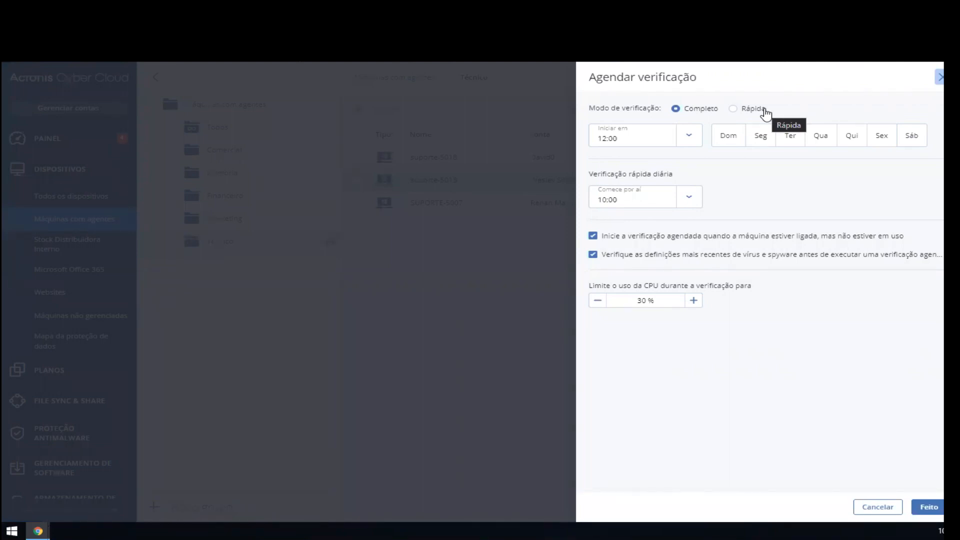
left_click(691, 135)
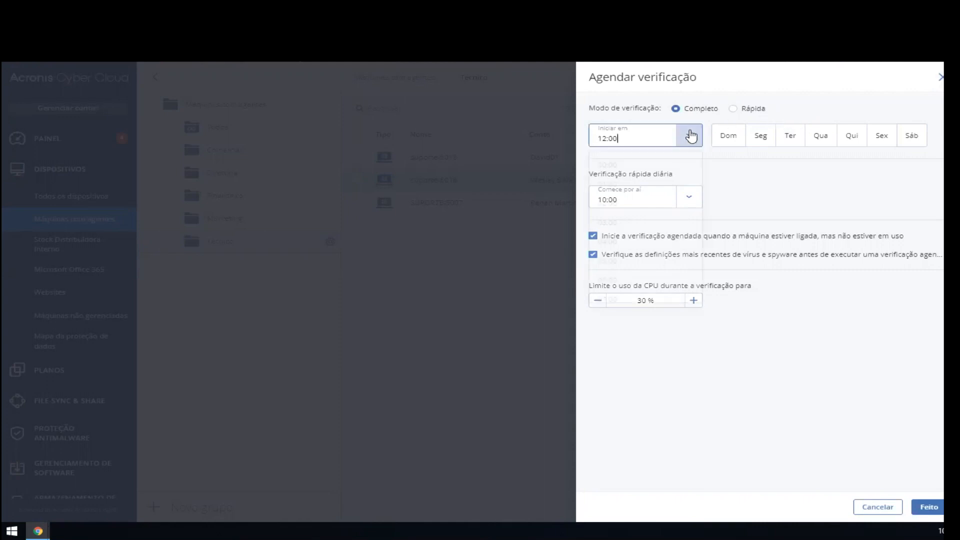
left_click(844, 205)
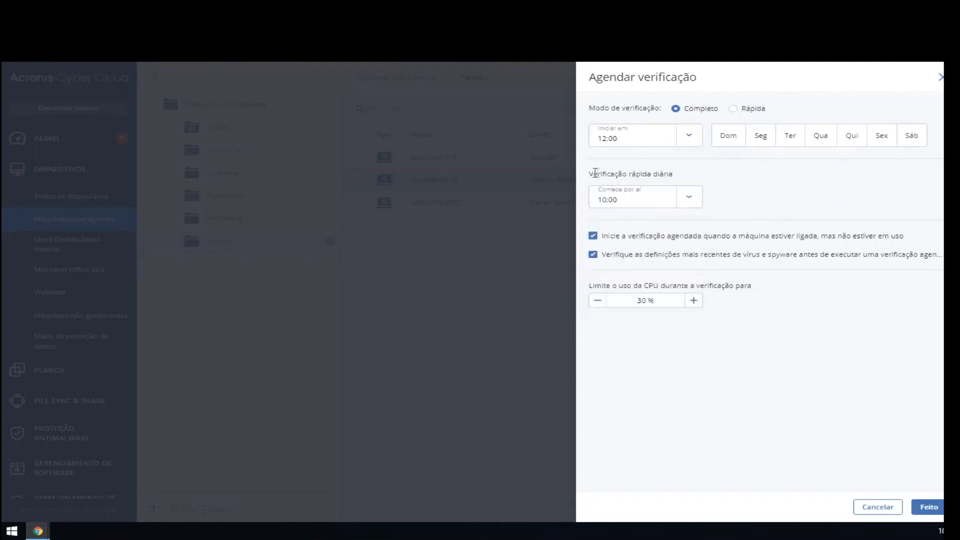
left_click(692, 200)
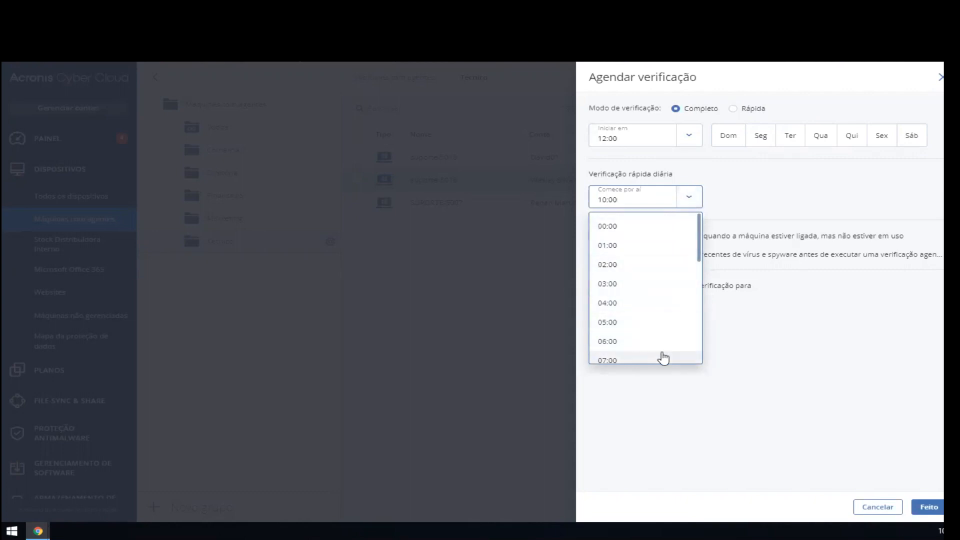
scroll(661, 355, "down", 5)
left_click(778, 362)
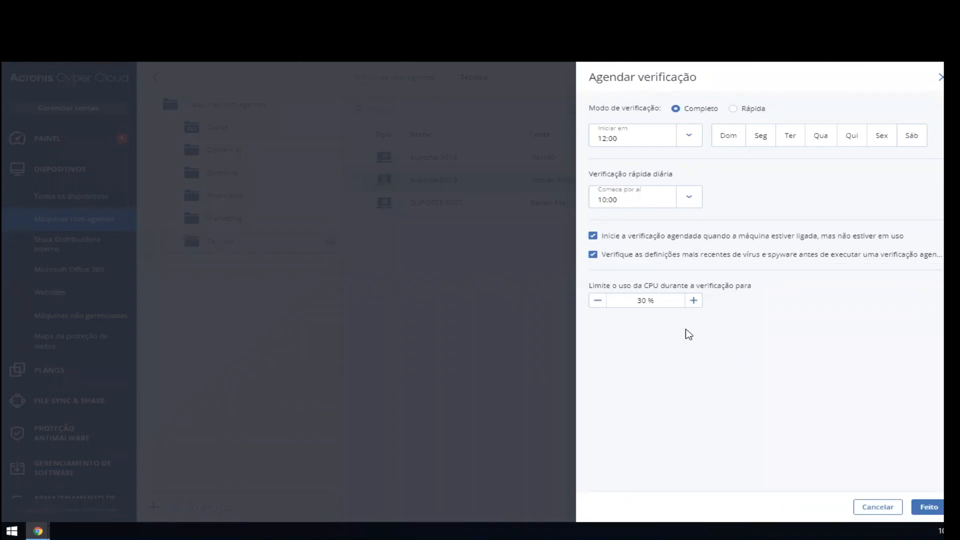
Step: Examine the CPU usage limit for Windows Defender scans, close the schedule without saving, and collapse the module
left_click_drag(614, 285, 747, 286)
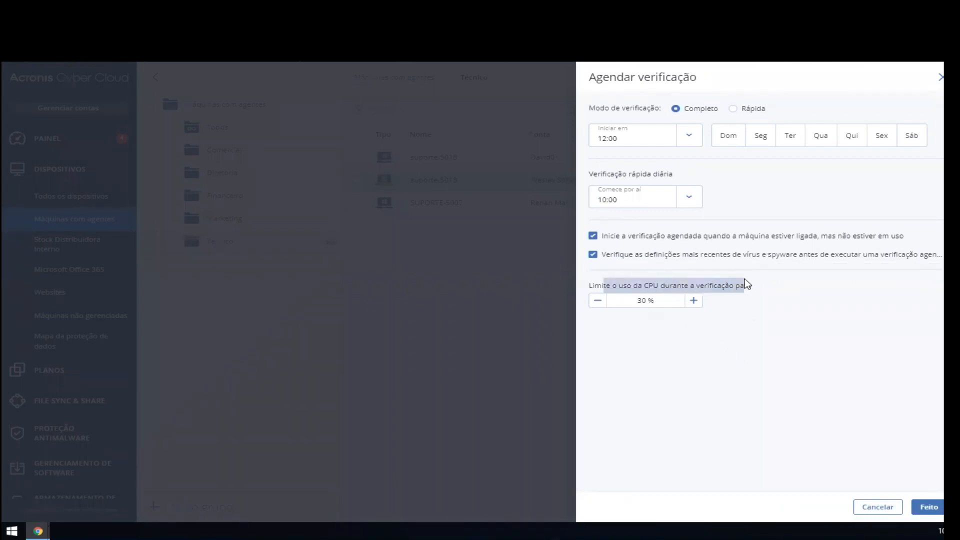
left_click(735, 288)
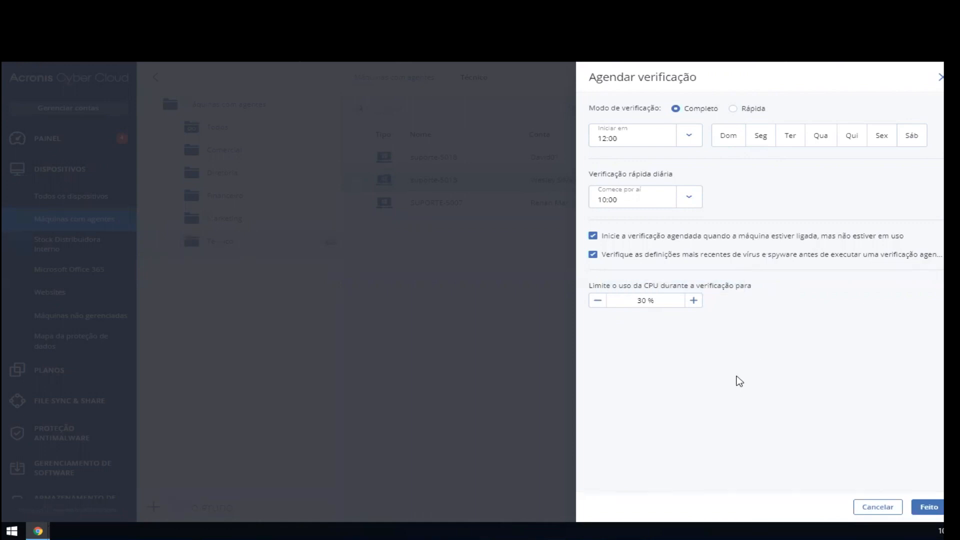
left_click(597, 300)
left_click(597, 300)
left_click(940, 79)
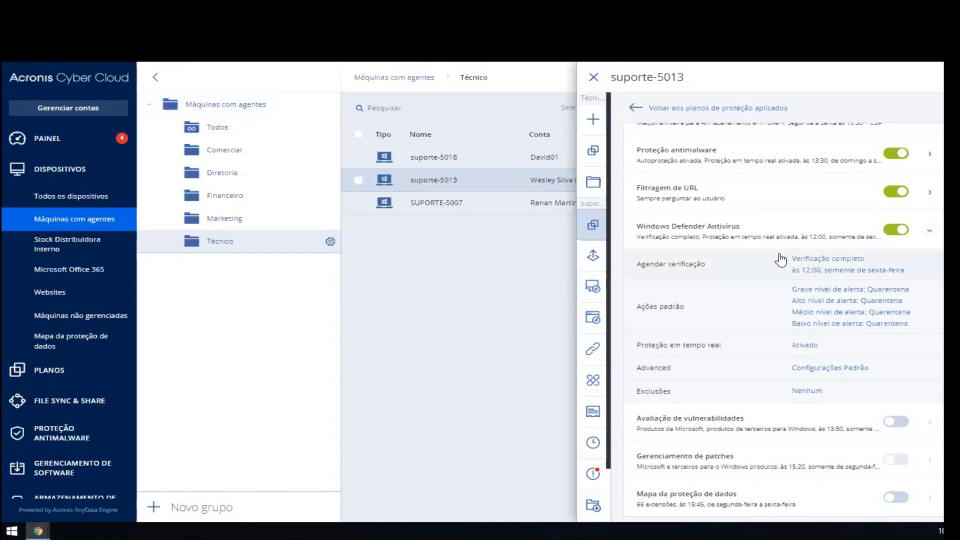
left_click(764, 237)
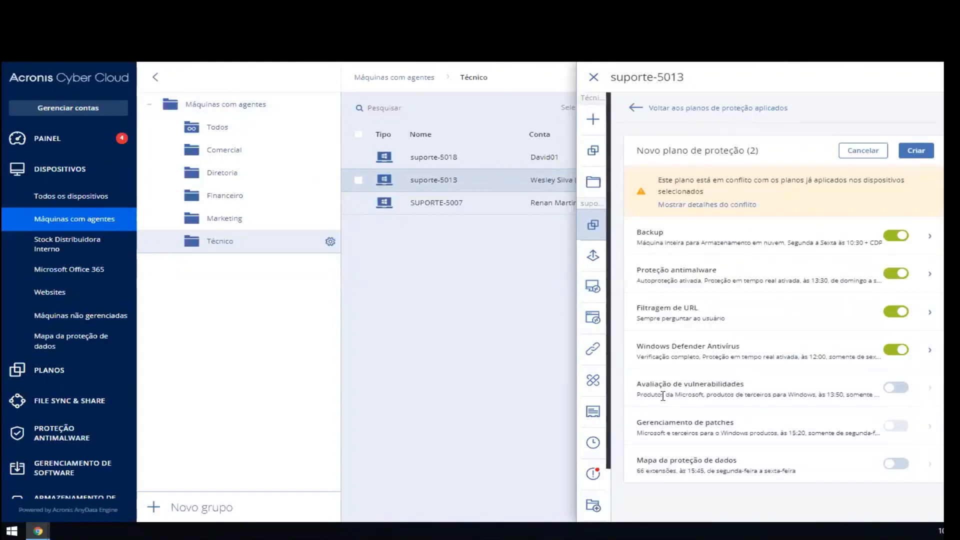
Step: Enable "Avaliação de vulnerabilidades" in the protection plan and expand its settings
left_click(899, 387)
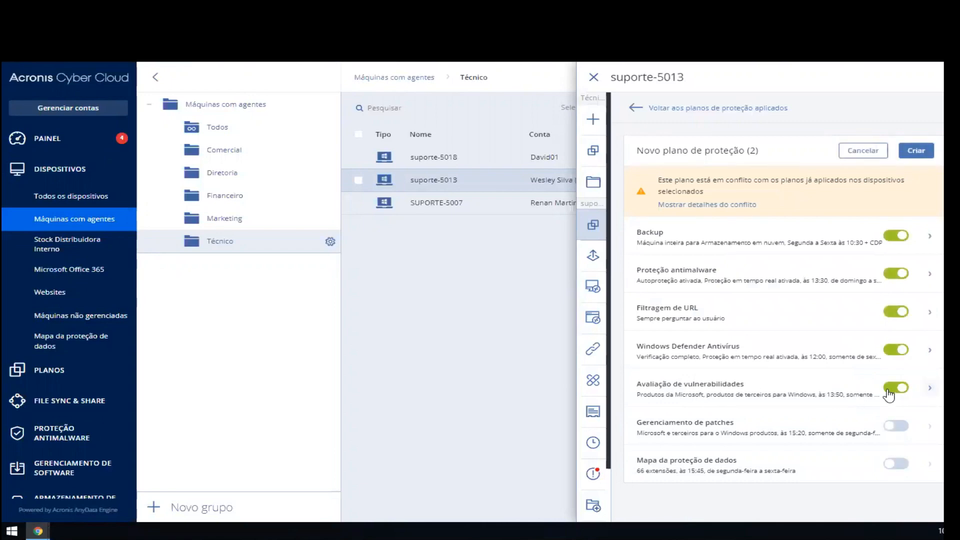
left_click(774, 392)
scroll(774, 393, "down", 1)
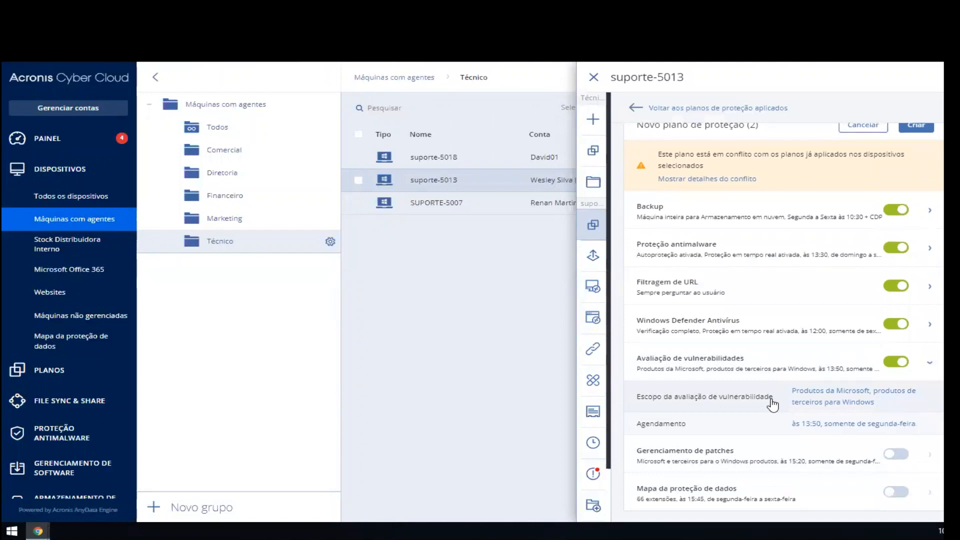
Step: Open the vulnerability assessment scope and review the help page listing supported Microsoft products
left_click(772, 403)
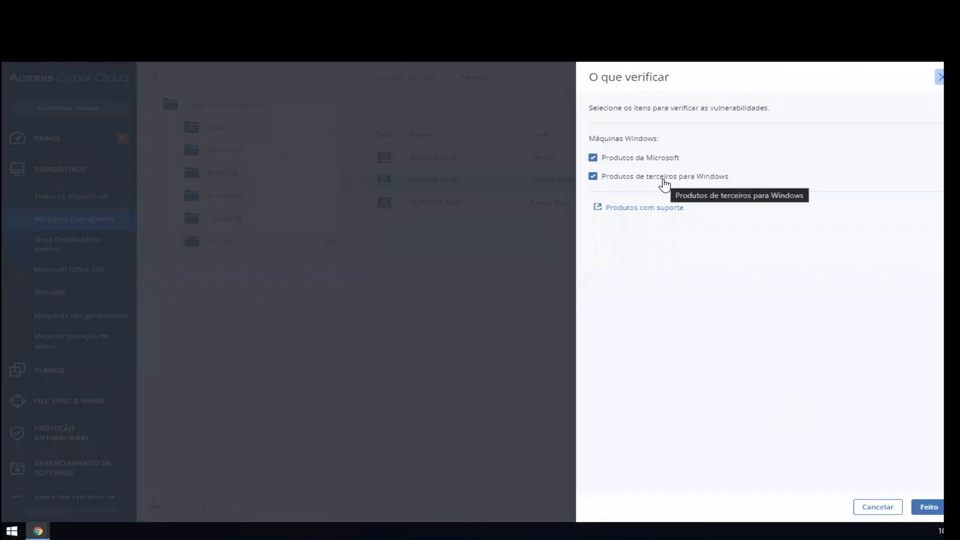
left_click(655, 210)
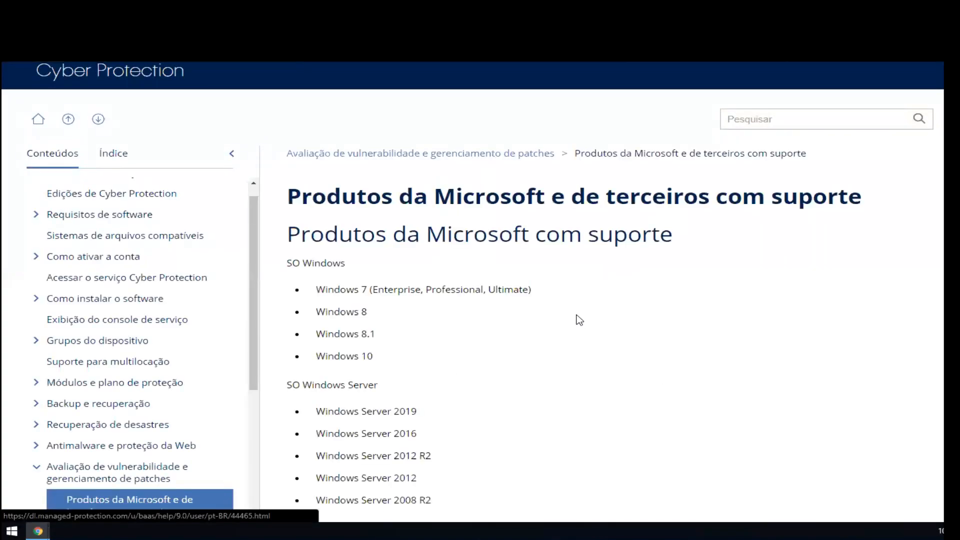
scroll(367, 336, "down", 5)
scroll(366, 336, "down", 1)
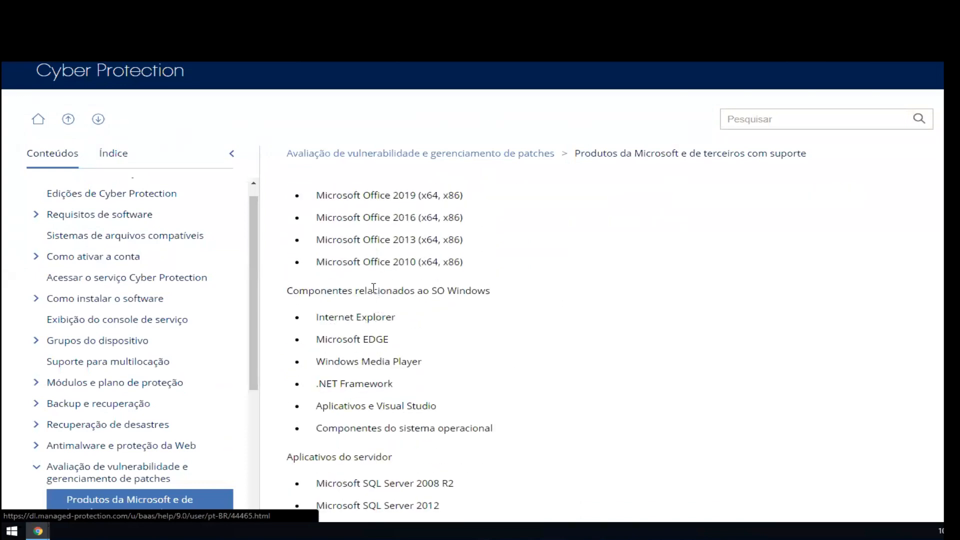
scroll(480, 302, "down", 5)
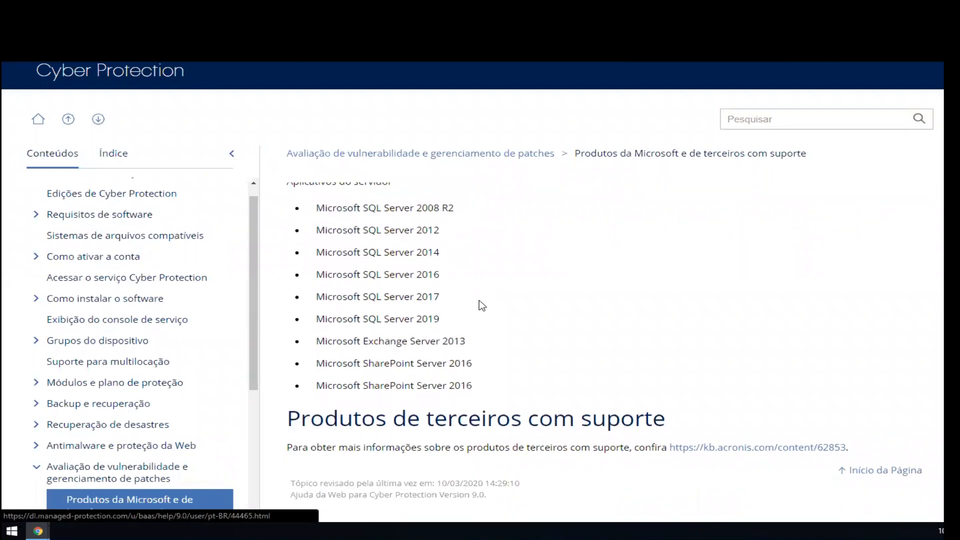
Step: Open the linked Acronis Knowledge Base article 62853 and review the supported third-party products, returning to the protection plan
left_click(723, 450)
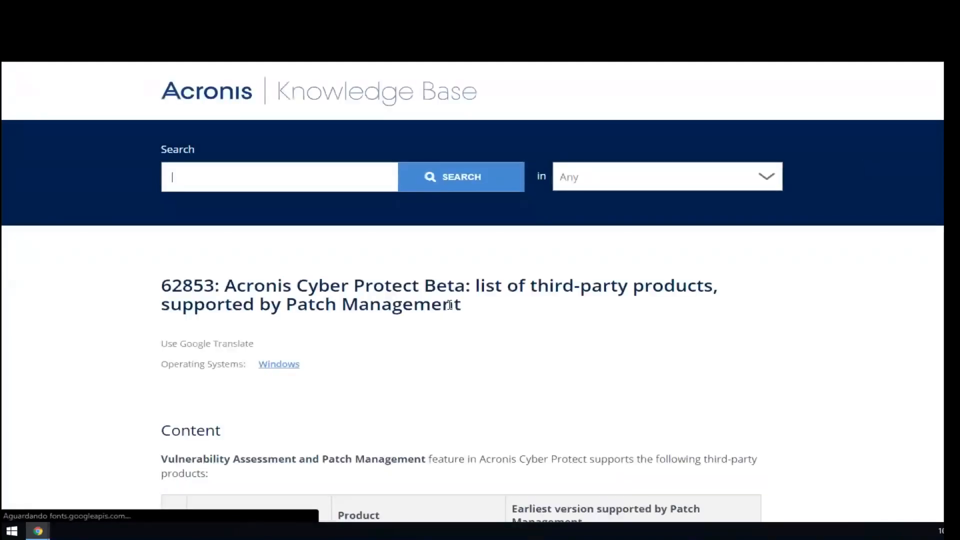
scroll(450, 304, "down", 4)
scroll(125, 332, "down", 5)
scroll(121, 328, "down", 8)
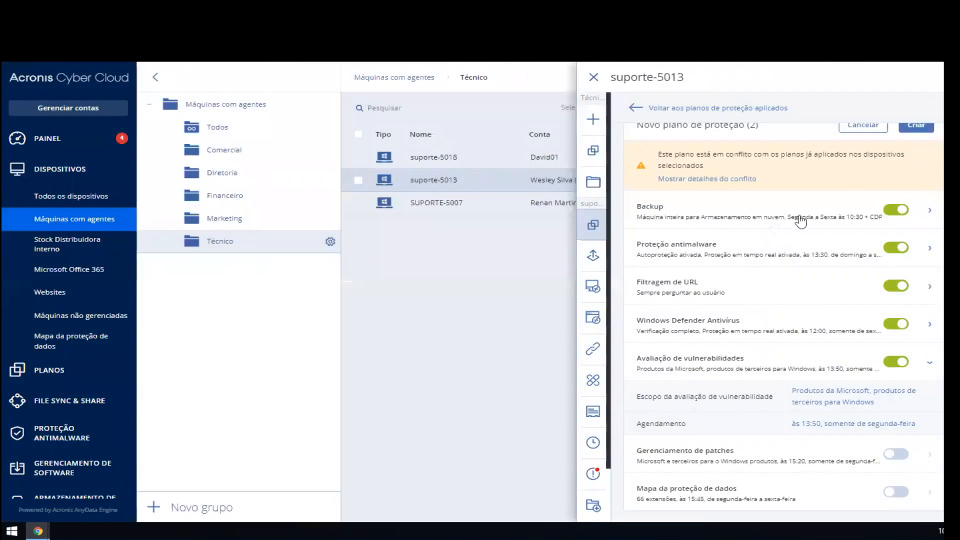
Step: Review the vulnerability assessment schedule's trigger events and schedule types, close it without saving, and collapse the module
scroll(721, 365, "up", 1)
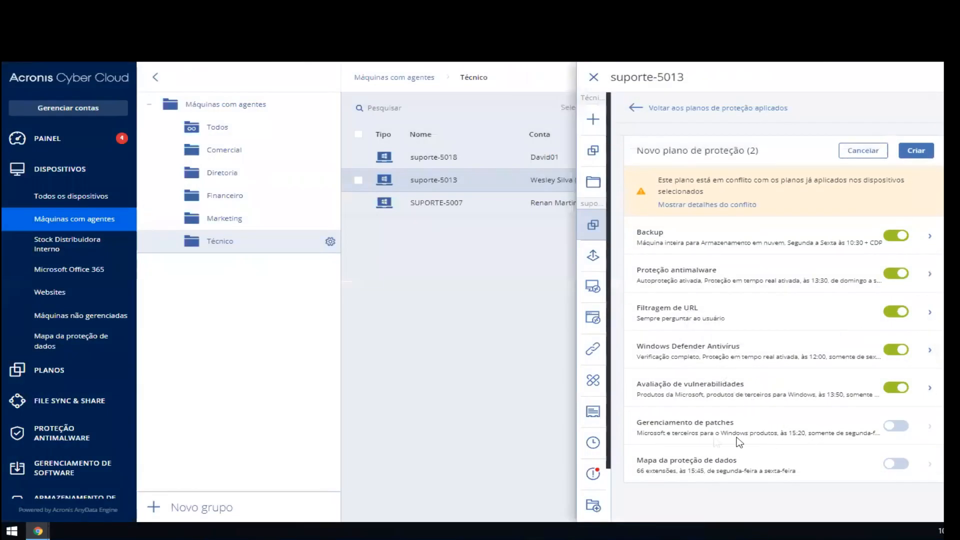
scroll(711, 426, "down", 1)
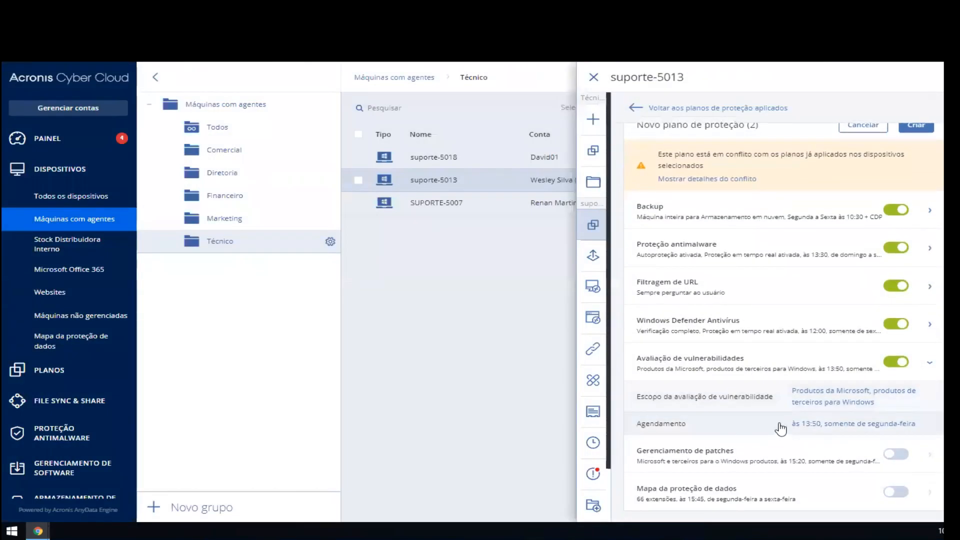
left_click(781, 425)
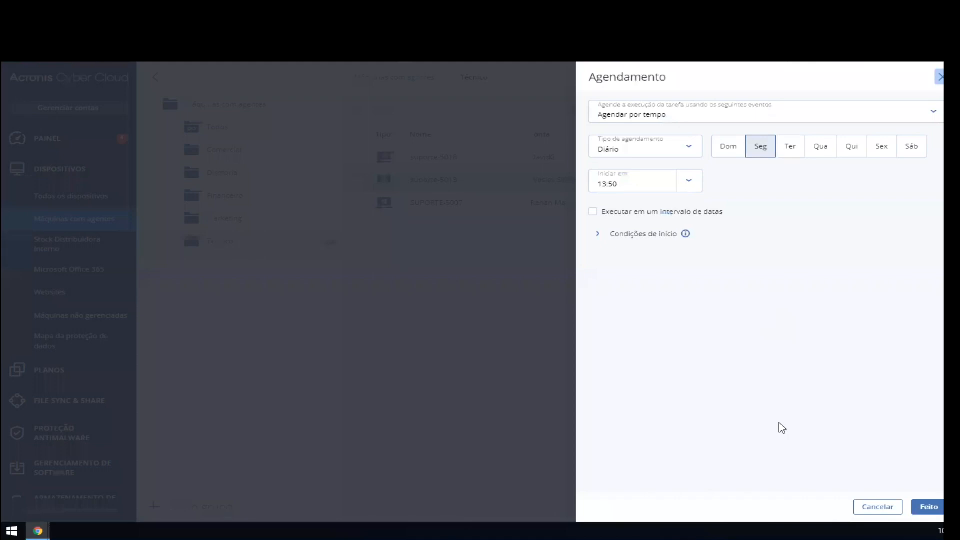
left_click(696, 112)
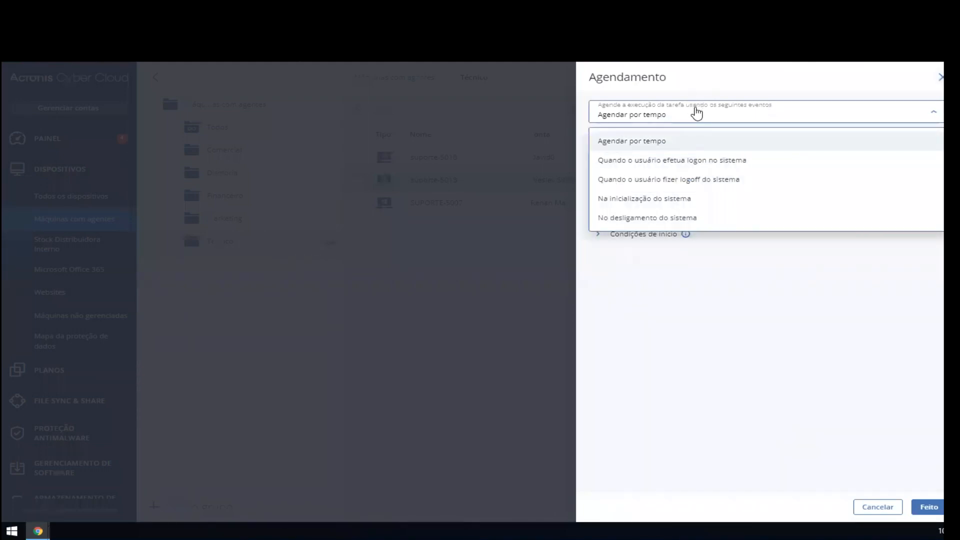
left_click(744, 349)
left_click(685, 150)
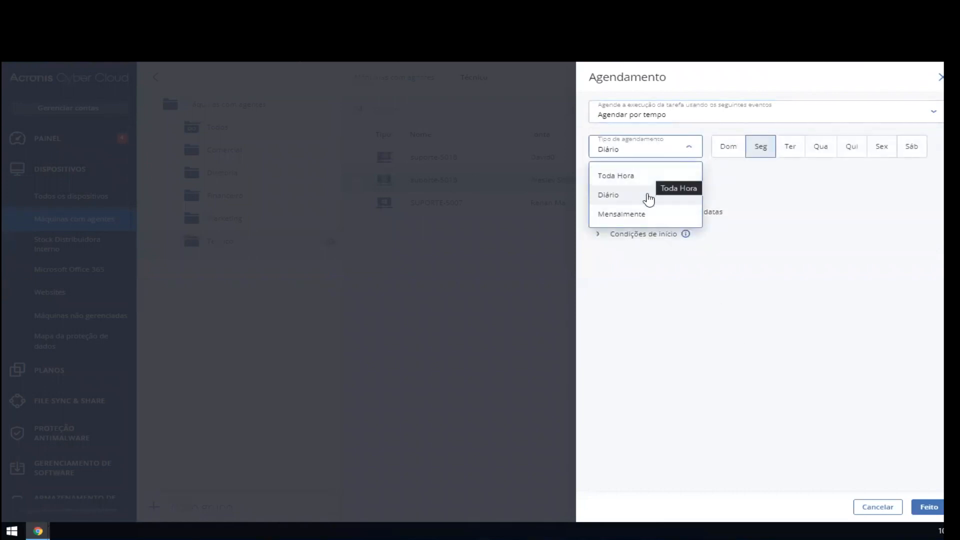
left_click(862, 250)
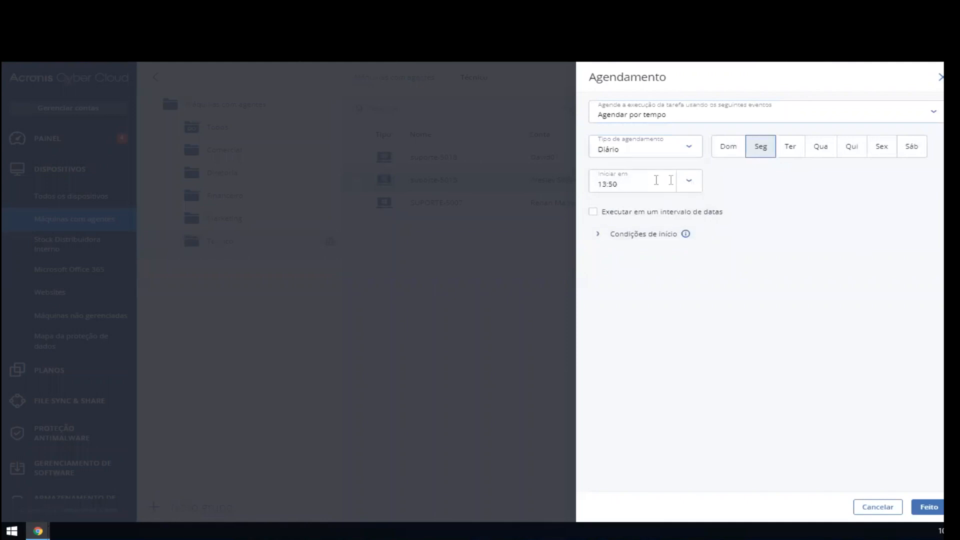
left_click(938, 77)
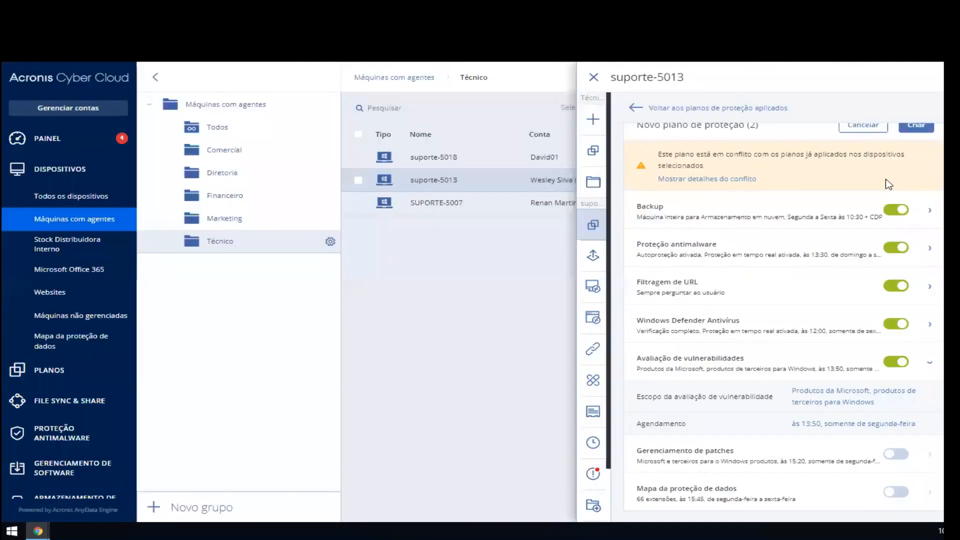
left_click(768, 357)
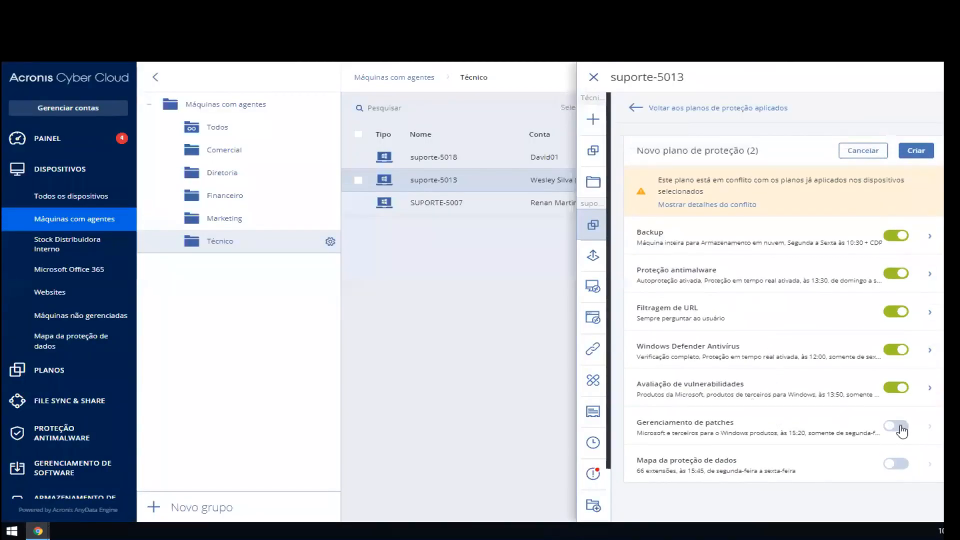
Step: Enable "Gerenciamento de patches" in the protection plan and expand its settings
left_click(897, 425)
left_click(824, 422)
scroll(825, 415, "down", 1)
Step: Review the patch management update options for Microsoft products and third-party Windows products, closing each without saving
left_click(814, 398)
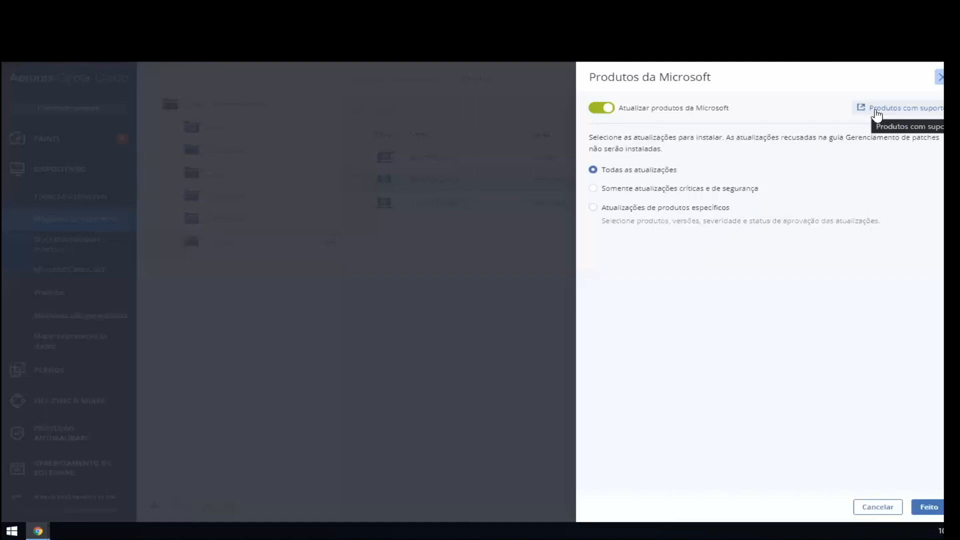
left_click(940, 77)
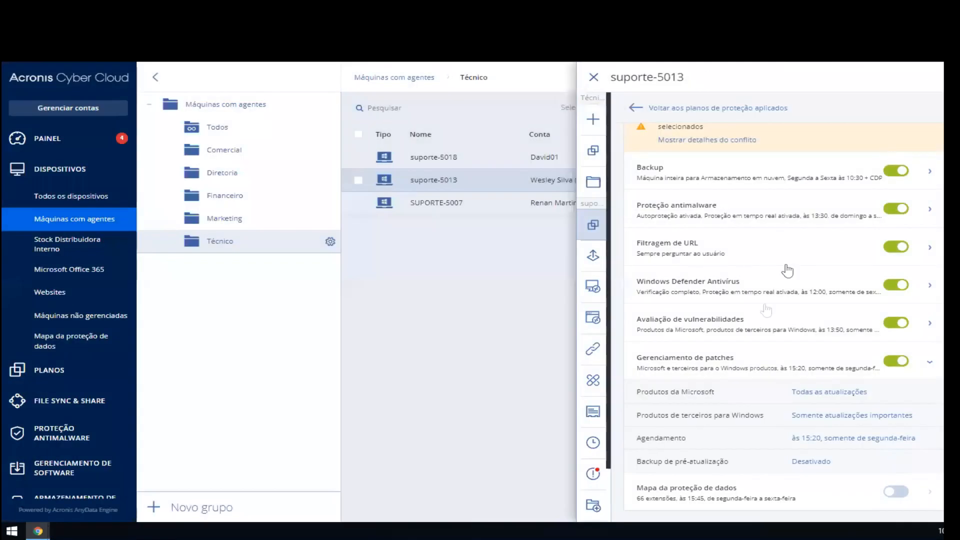
left_click(749, 424)
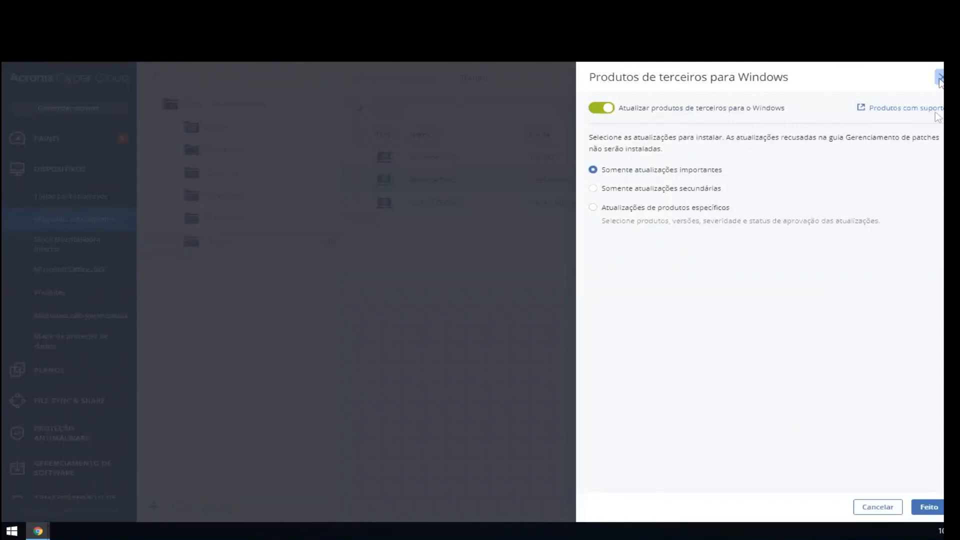
left_click(940, 77)
Step: Review the patch management schedule and pre-update backup option without saving, and collapse the module
left_click(764, 435)
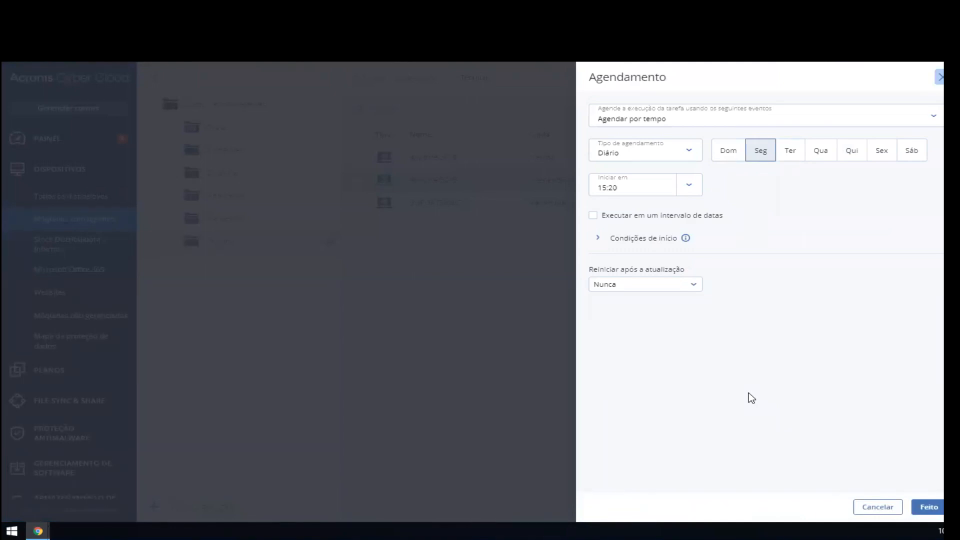
left_click(939, 77)
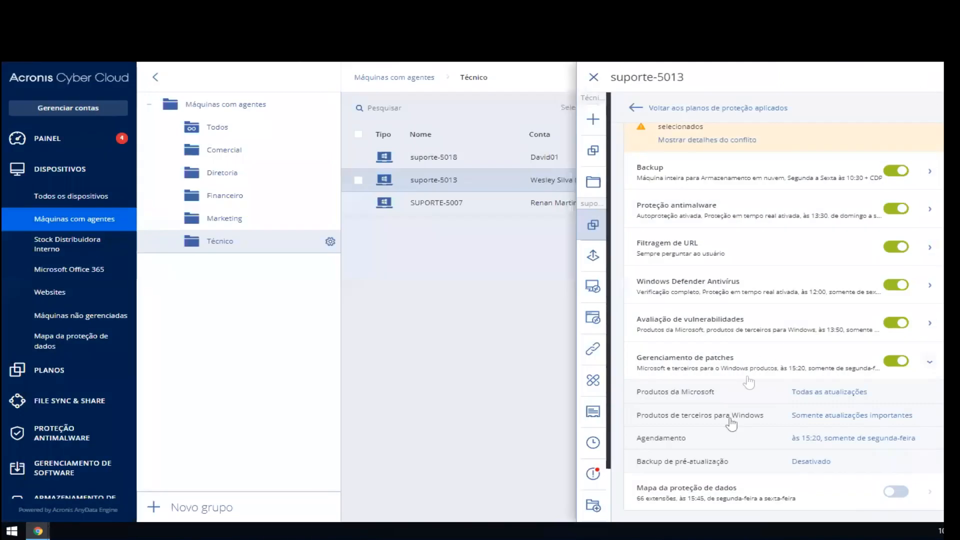
left_click(740, 461)
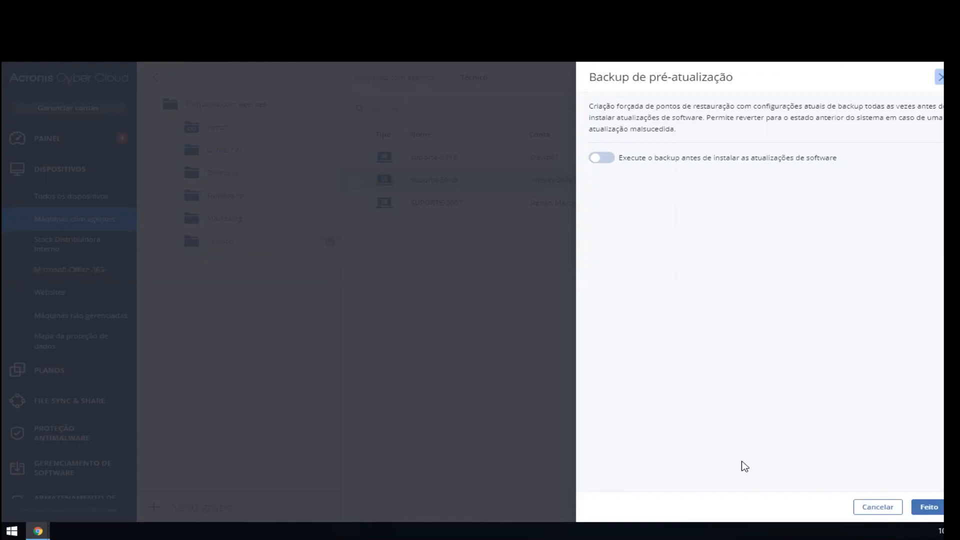
left_click(939, 81)
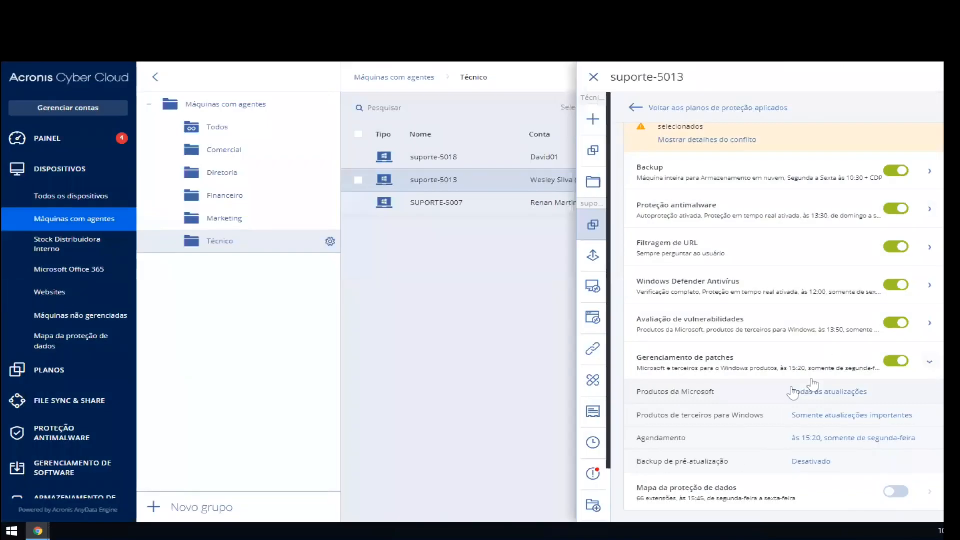
left_click(782, 368)
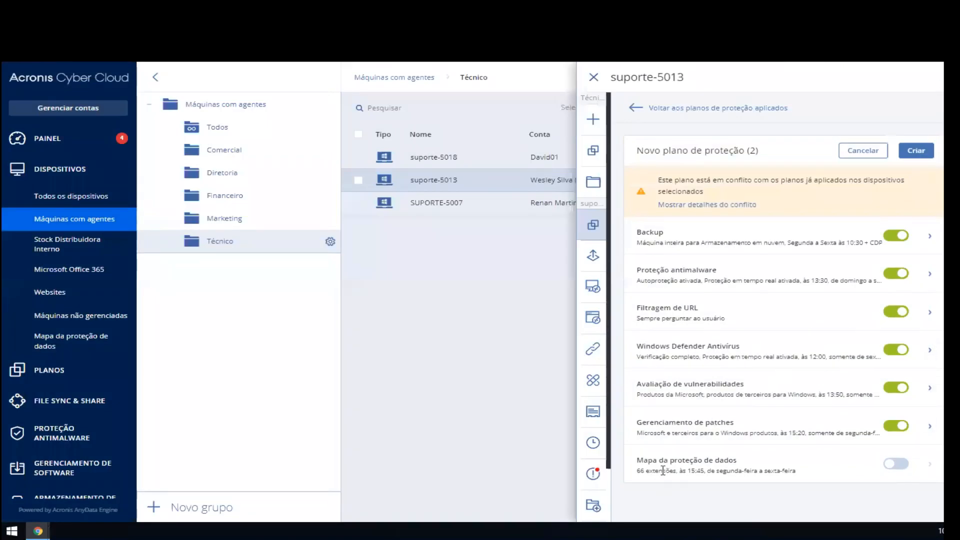
Step: Enable "Mapa da proteção de dados" in the protection plan and expand its settings
left_click(895, 463)
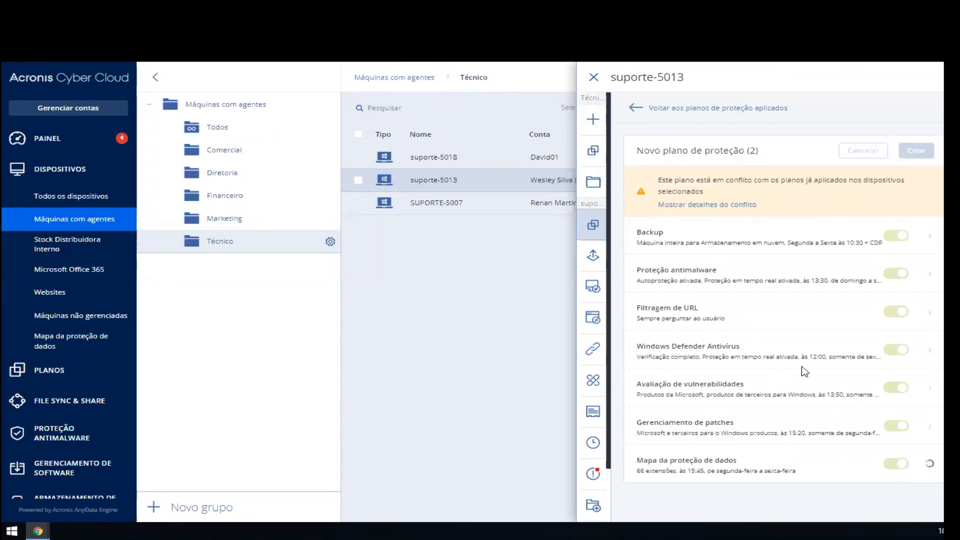
left_click(766, 474)
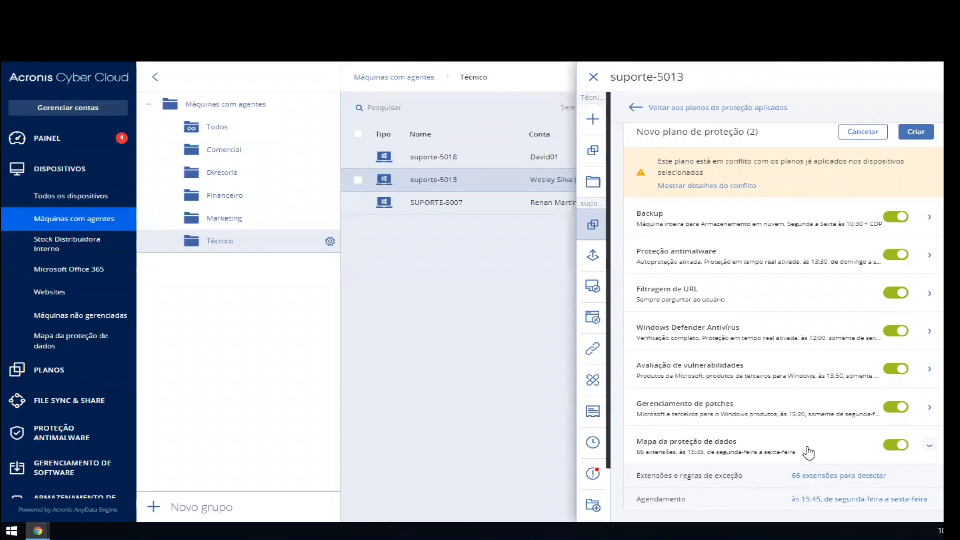
Step: Open the data protection map's extension list, try adding the .xpto extension, and remove it again
left_click(827, 477)
left_click(761, 226)
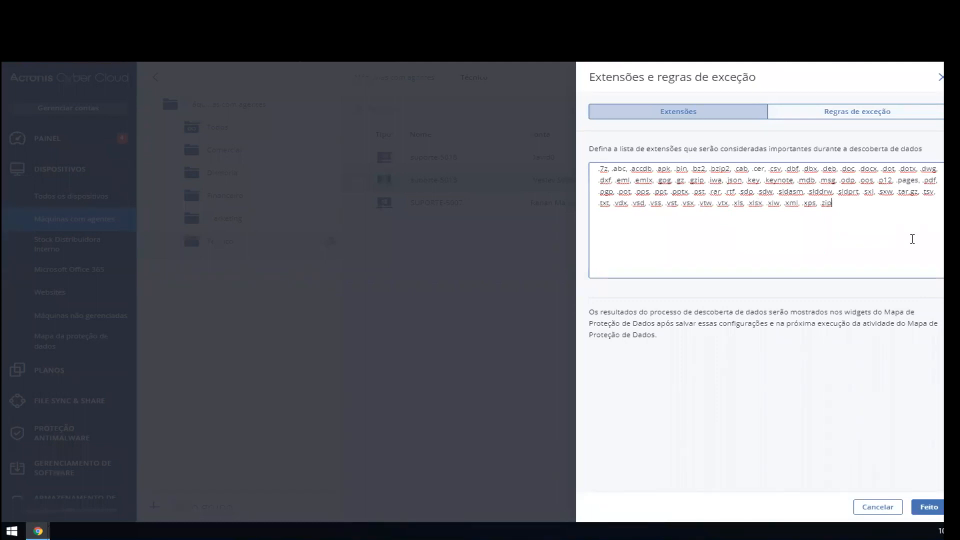
type(", .xpto")
key("BackSpace")
key("BackSpace")
key("BackSpace")
key("BackSpace")
key("BackSpace")
Step: Highlight the full list of important extensions, review the exception rules, and close the settings without saving
left_click_drag(874, 224, 575, 169)
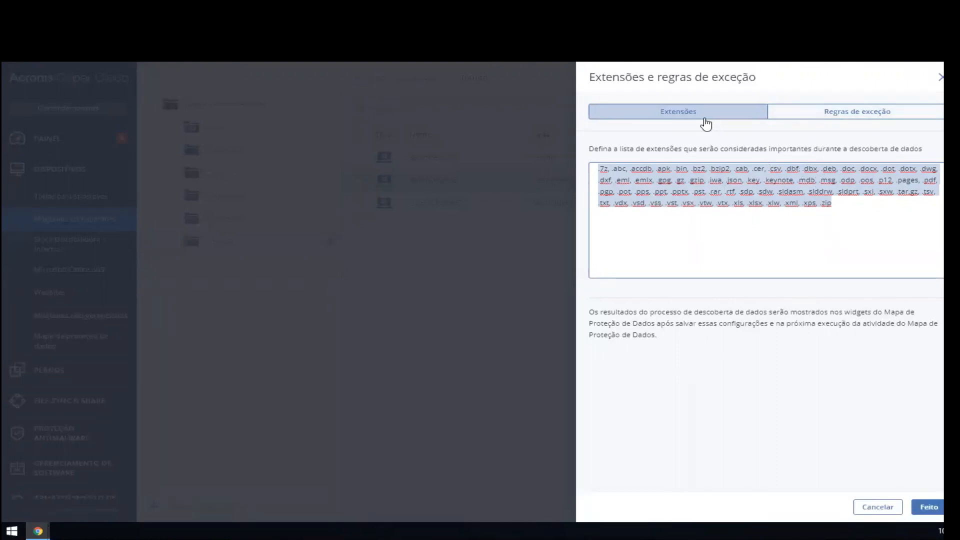
left_click(800, 119)
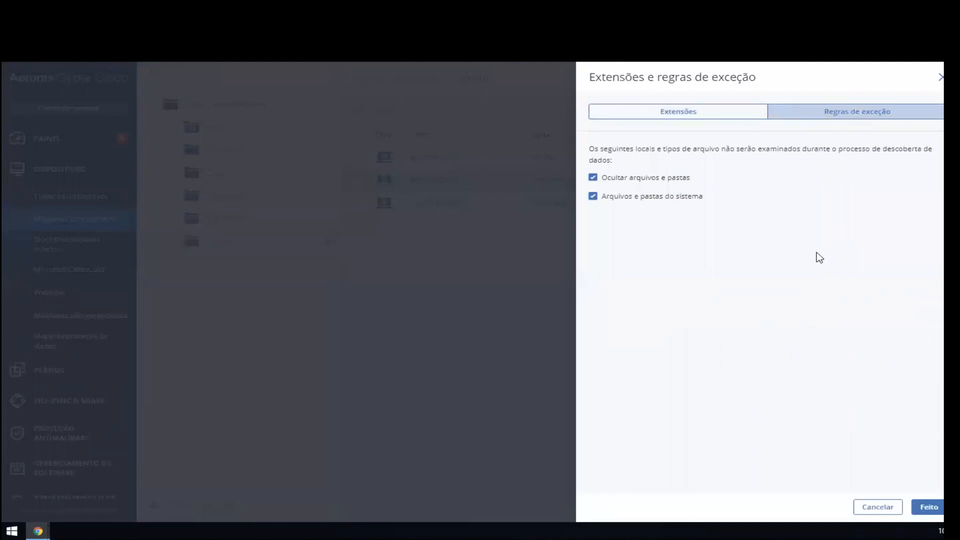
left_click(940, 77)
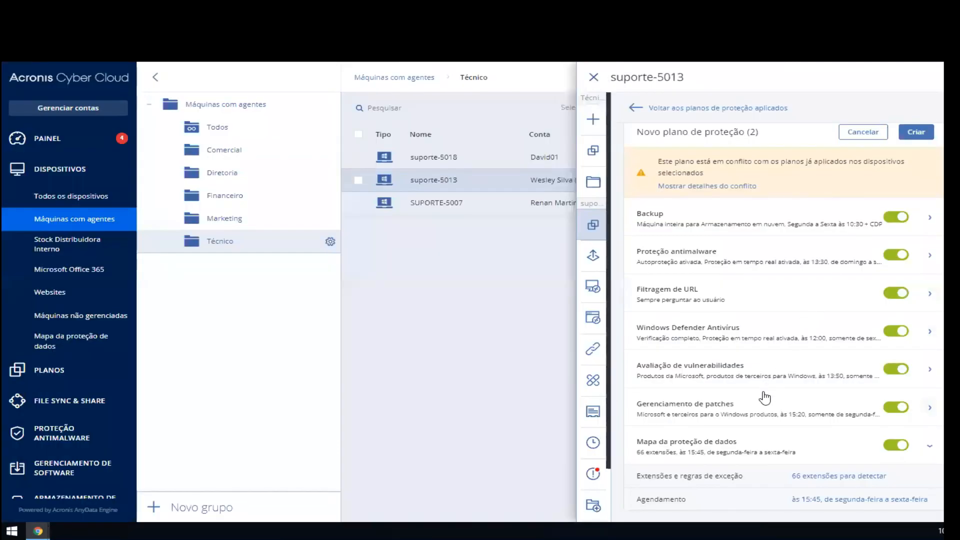
Step: Review the data protection map's schedule, close it without saving, and collapse the module
left_click(740, 498)
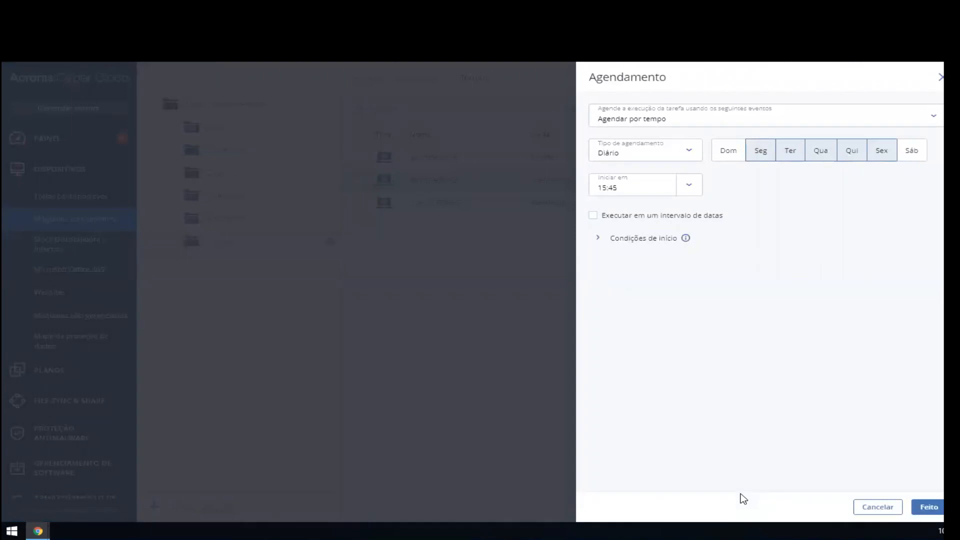
left_click(940, 77)
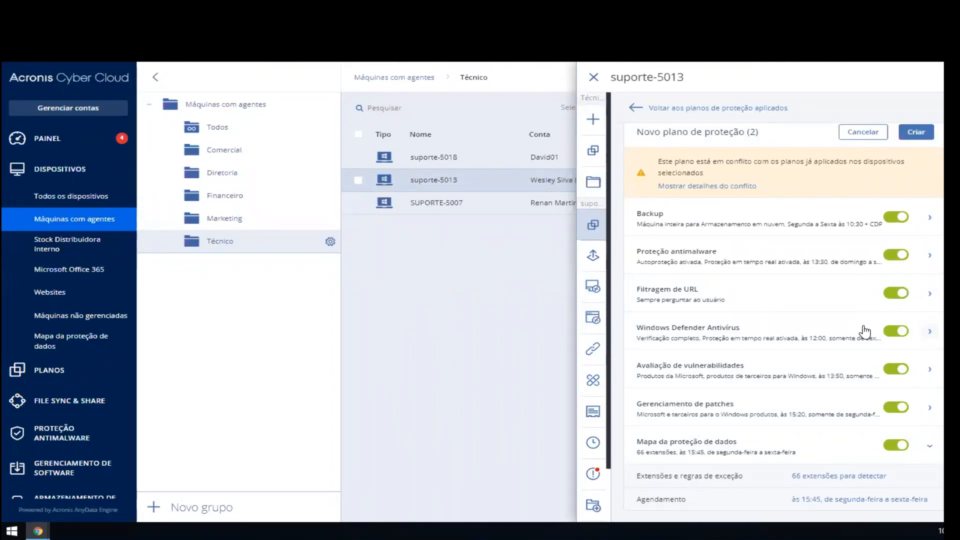
left_click(772, 444)
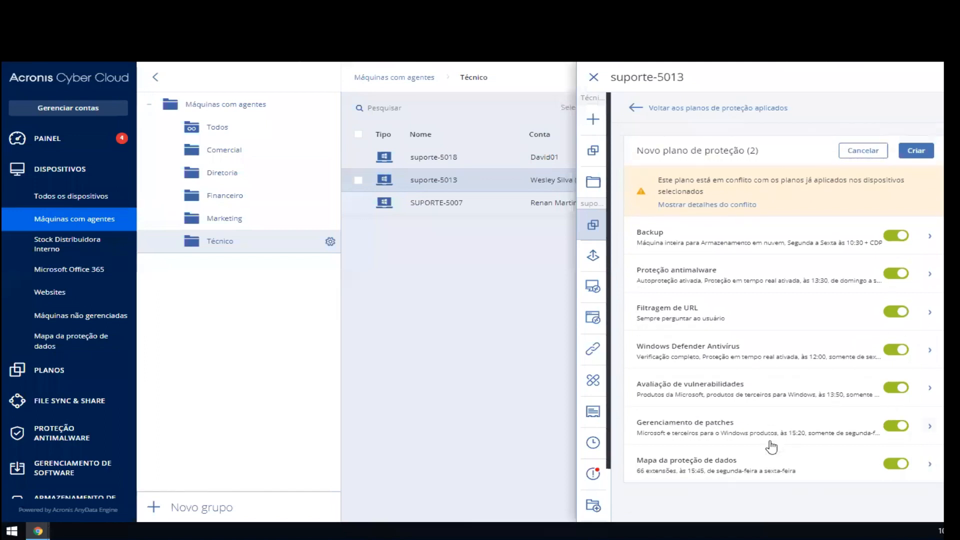
Step: Expand the "Windows Defender Antivírus" settings in the protection plan again
left_click(741, 353)
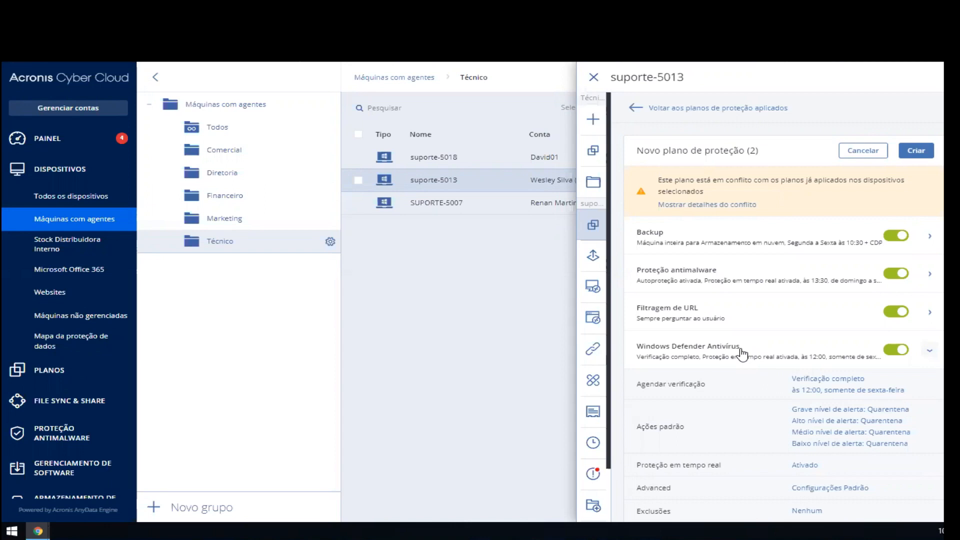
Step: Collapse the Windows Defender Antivírus settings and cancel the creation of the new protection plan
left_click(741, 353)
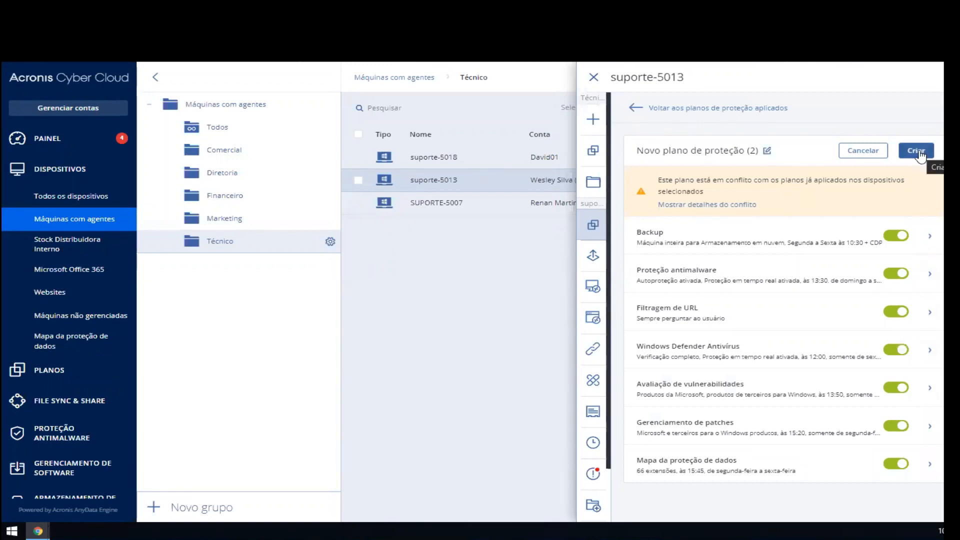
left_click(856, 152)
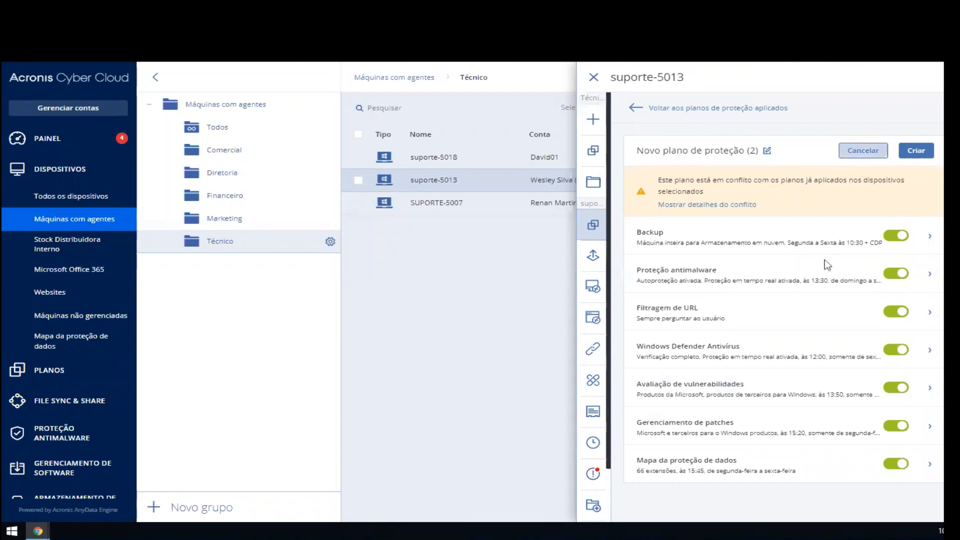
left_click(590, 328)
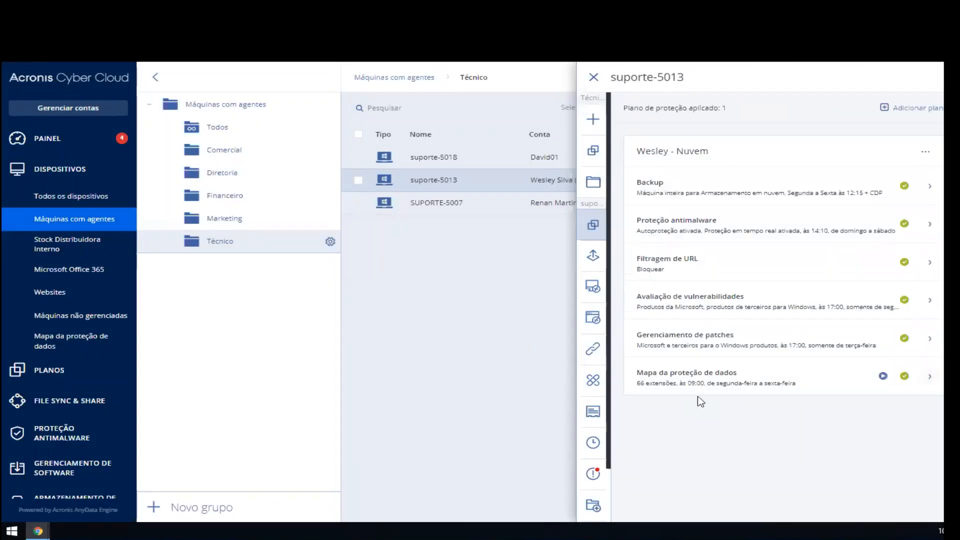
Step: Expand the applied plan's Backup module, highlight its continuously protected items, and collapse the module
left_click(722, 192)
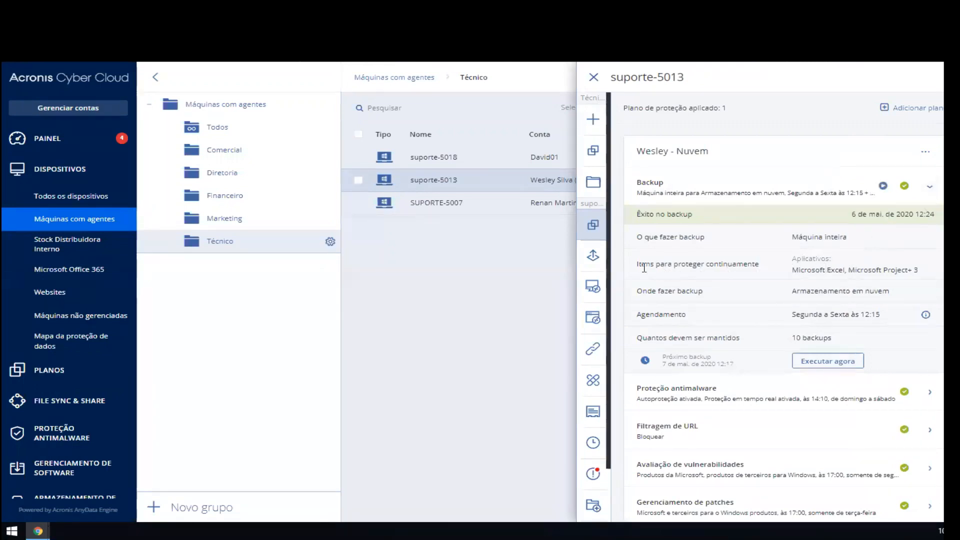
left_click_drag(638, 265, 811, 270)
left_click(815, 267)
left_click(892, 270)
left_click(787, 195)
Step: Review the applied plan's antimalware protection settings, highlight the server-side protection entry, and collapse the module
left_click(664, 231)
scroll(750, 279, "down", 3)
scroll(784, 373, "up", 3)
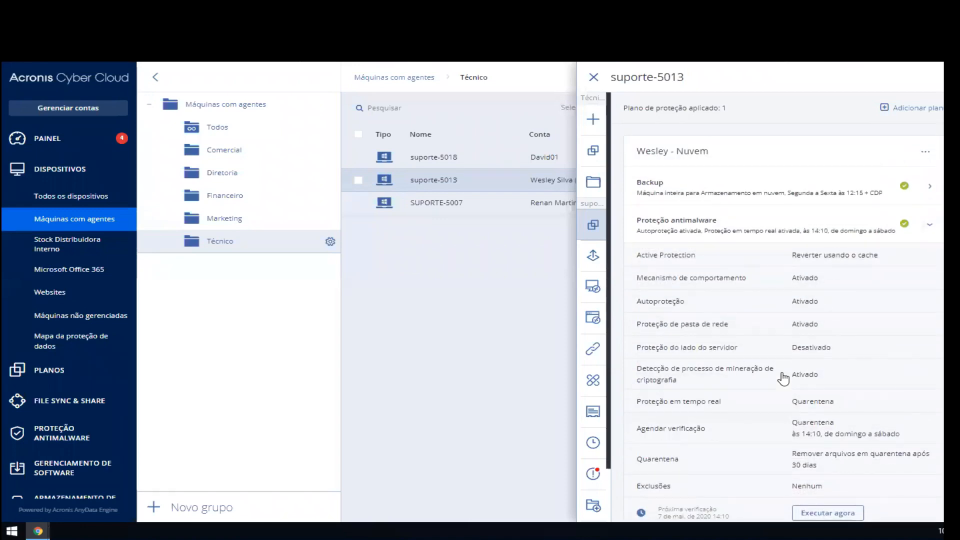
left_click_drag(750, 348, 844, 351)
left_click(812, 346)
left_click(735, 227)
Step: Review the applied plan's URL filtering and vulnerability assessment settings, collapsing each module after viewing
left_click(730, 265)
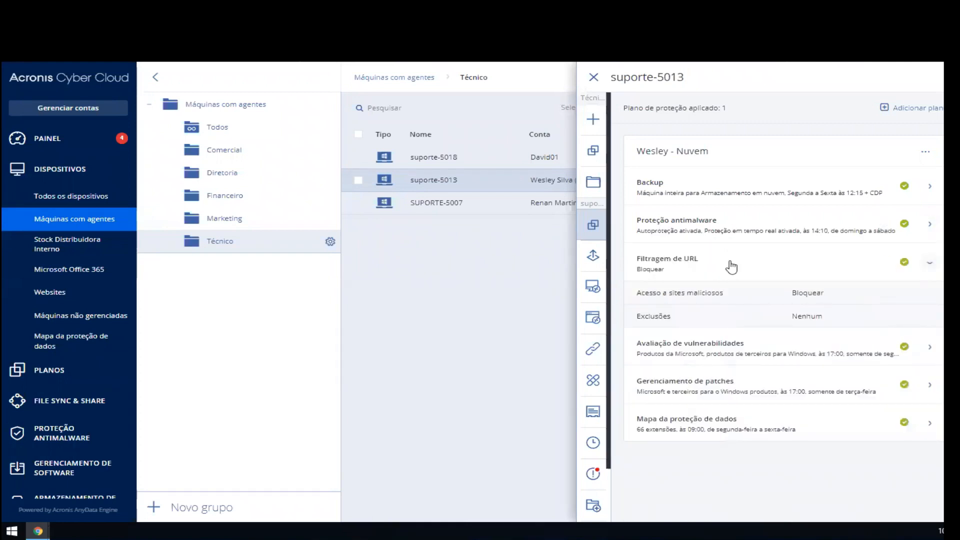
left_click(730, 265)
left_click(735, 295)
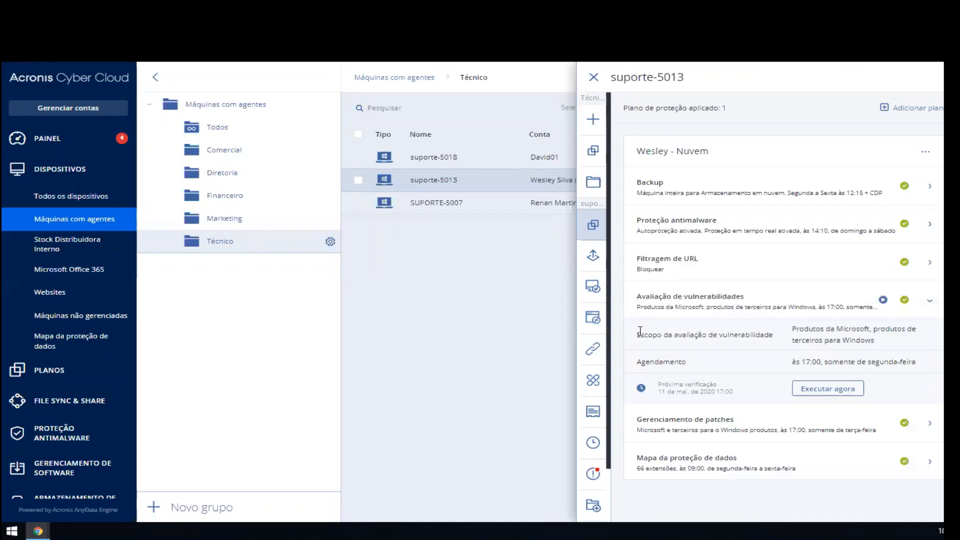
left_click(735, 308)
Step: Review the applied plan's patch management and data protection map settings, collapsing each module after viewing
left_click(711, 342)
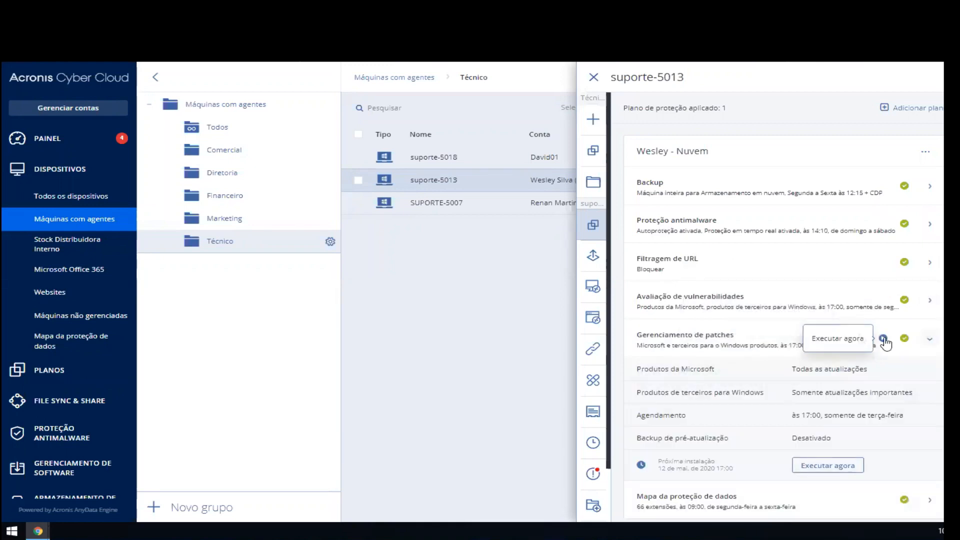
left_click(735, 342)
left_click(750, 374)
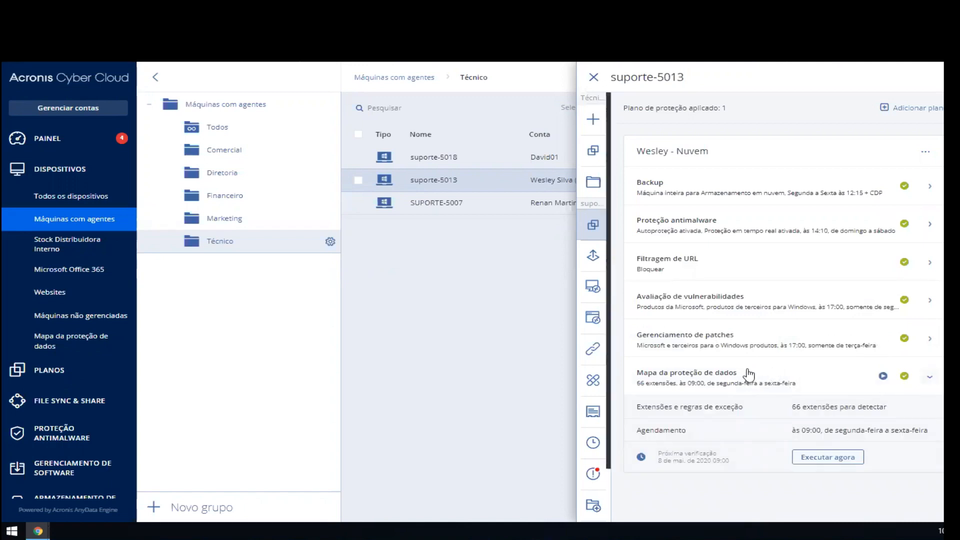
left_click(748, 373)
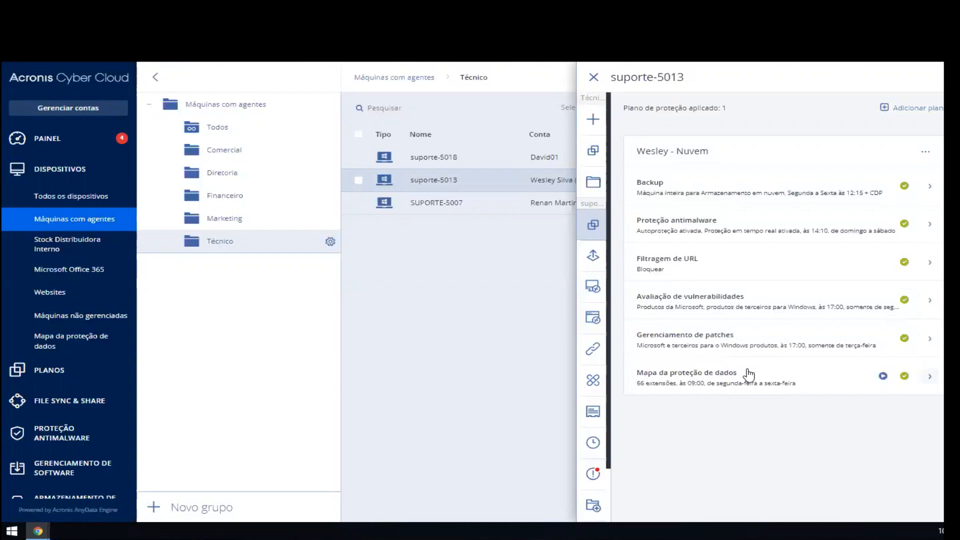
left_click(737, 393)
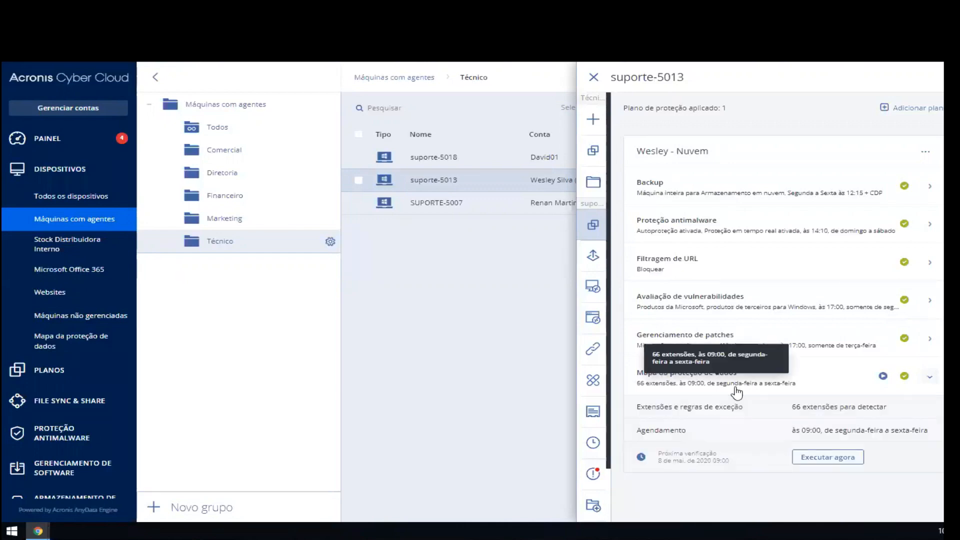
left_click(737, 393)
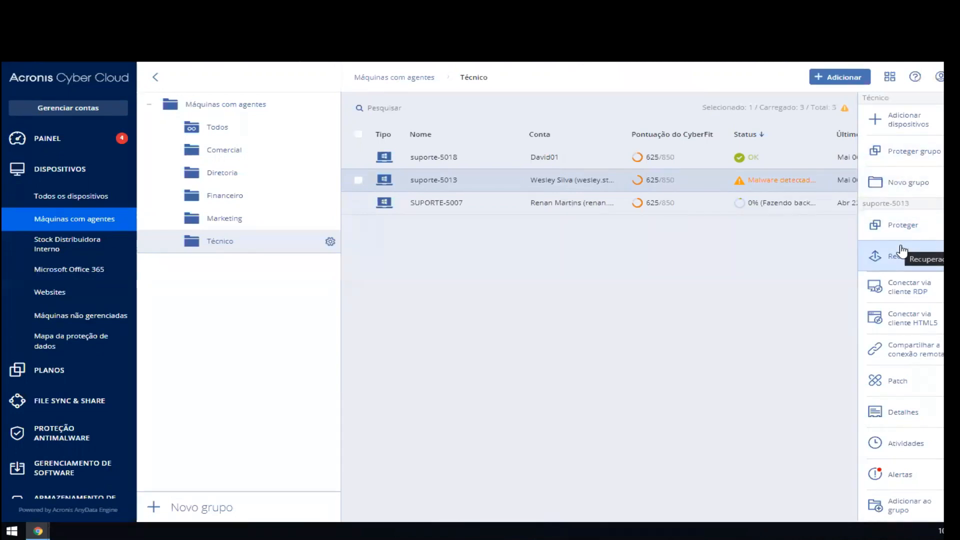
Step: Open the recovery points of suporte-5013, view yesterday's 12:17 backup and the latest CDP backup, and close the list
left_click(901, 250)
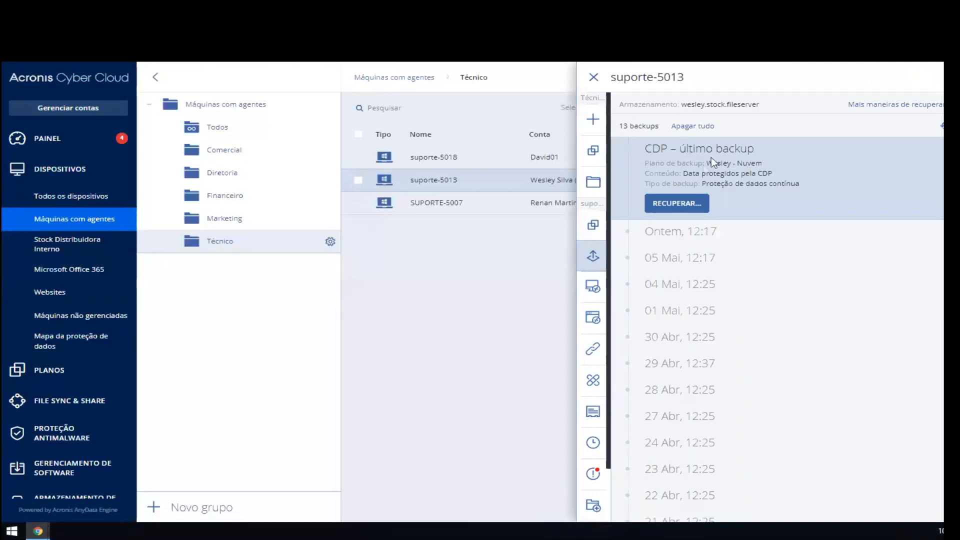
left_click(701, 238)
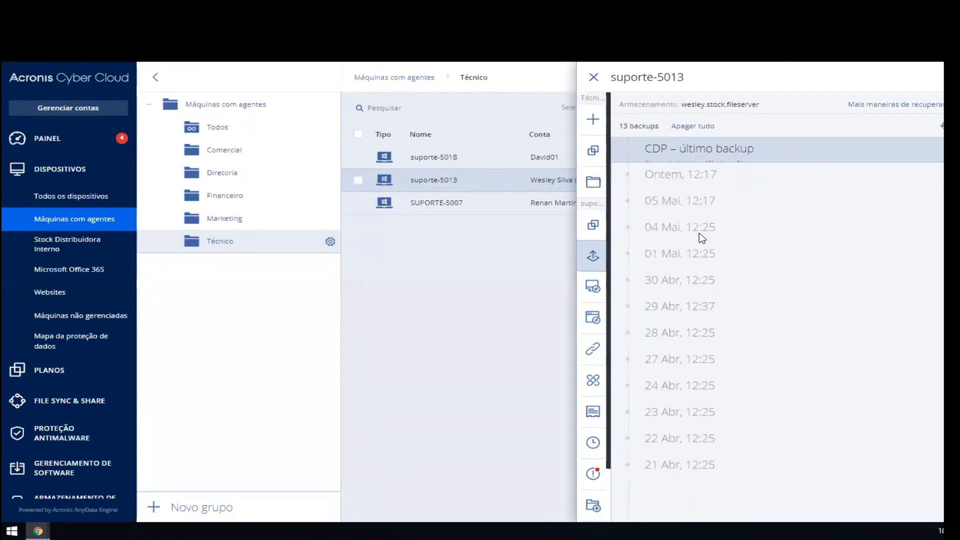
left_click(690, 151)
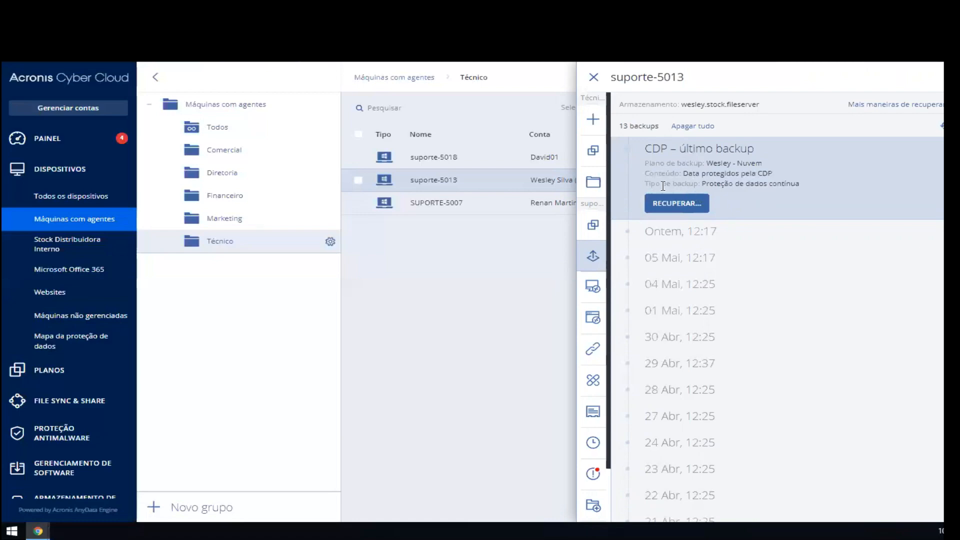
left_click(595, 76)
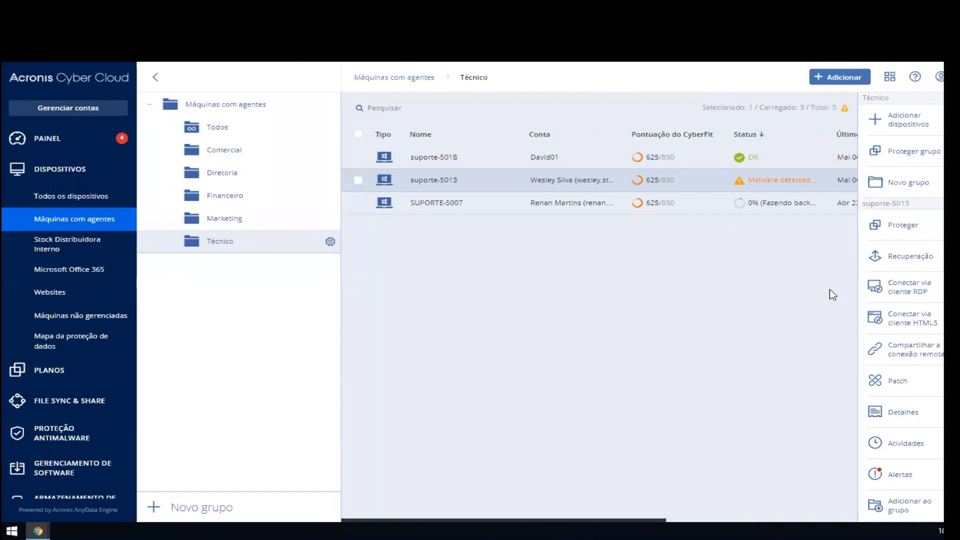
Step: Start an RDP client connection to suporte-5013, highlight part of the connectivity agent notice, and dismiss it
left_click(892, 295)
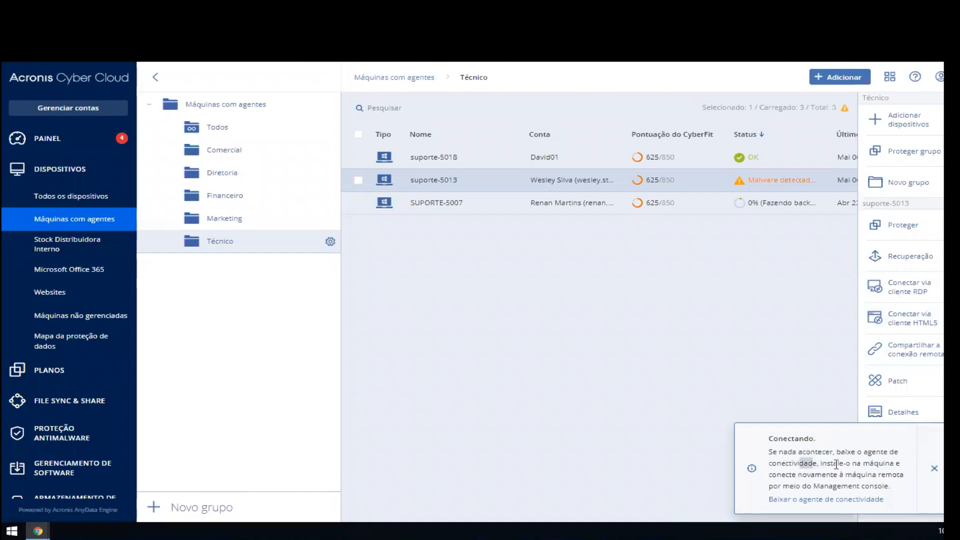
left_click_drag(836, 464, 861, 465)
left_click(861, 464)
left_click(934, 468)
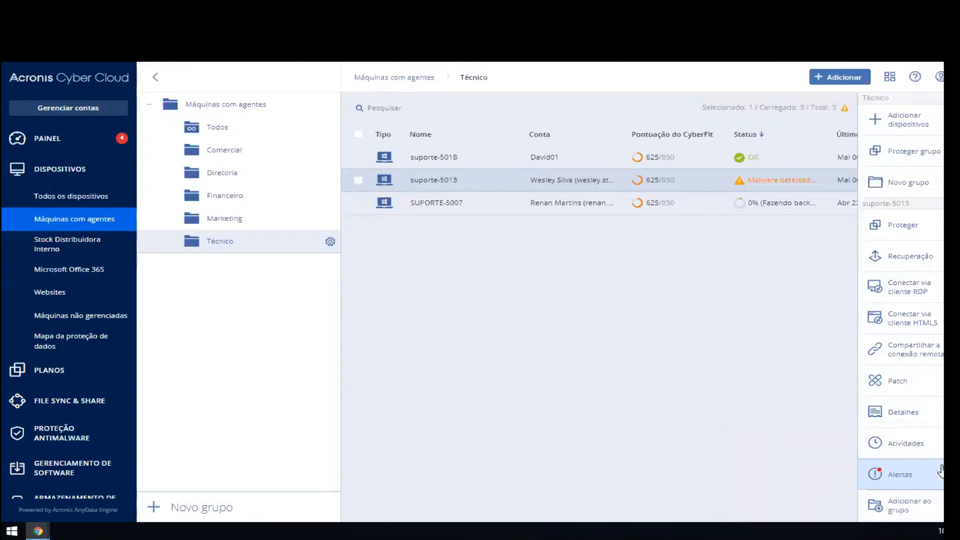
Step: Start a remote connection to suporte-5013 through the HTML5 client
left_click(922, 327)
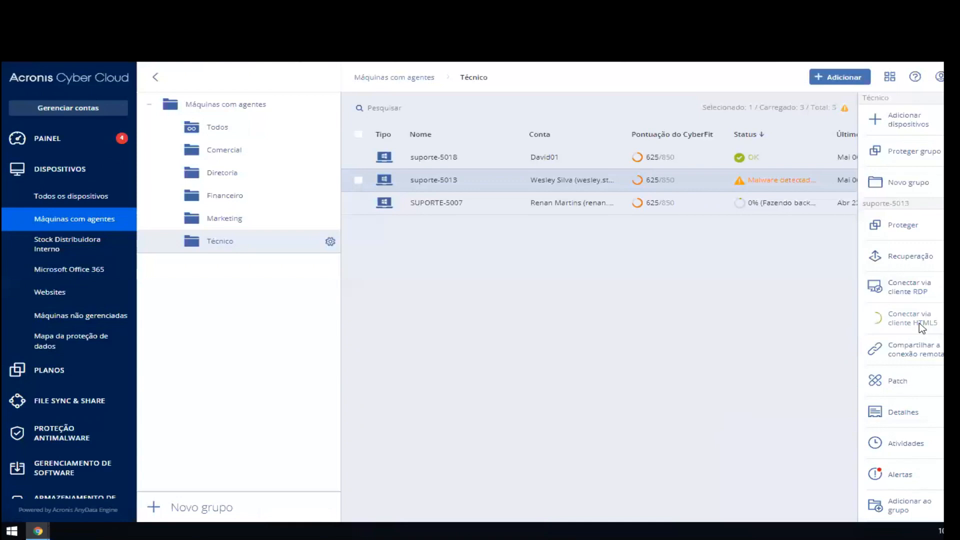
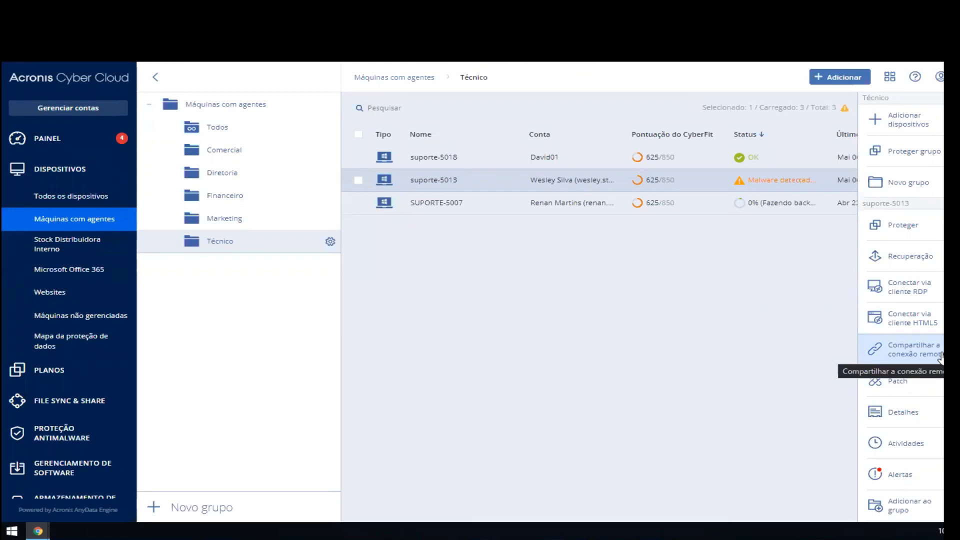
Step: Generate the remote connection sharing link for suporte-5013, highlight its expiry period, copy the link, and close the dialog
left_click(940, 356)
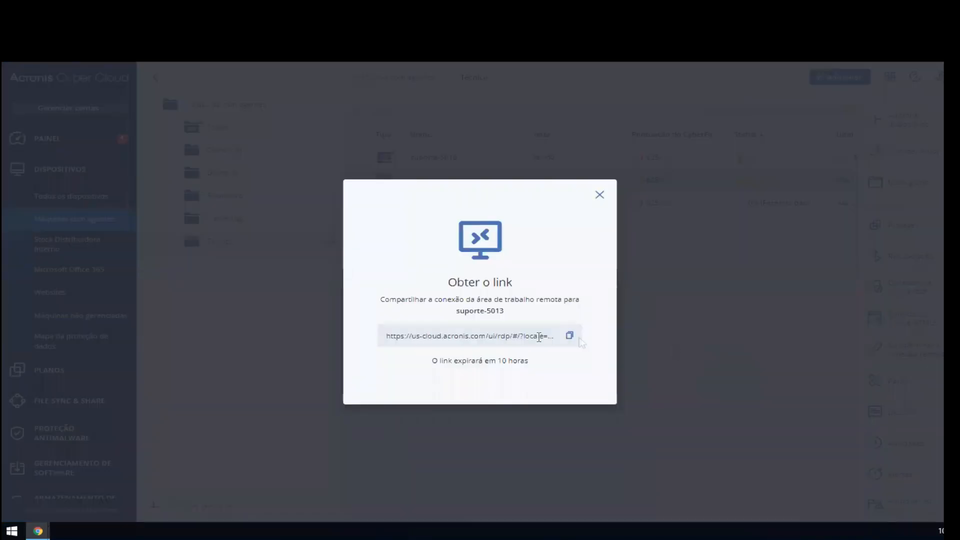
left_click_drag(500, 360, 528, 360)
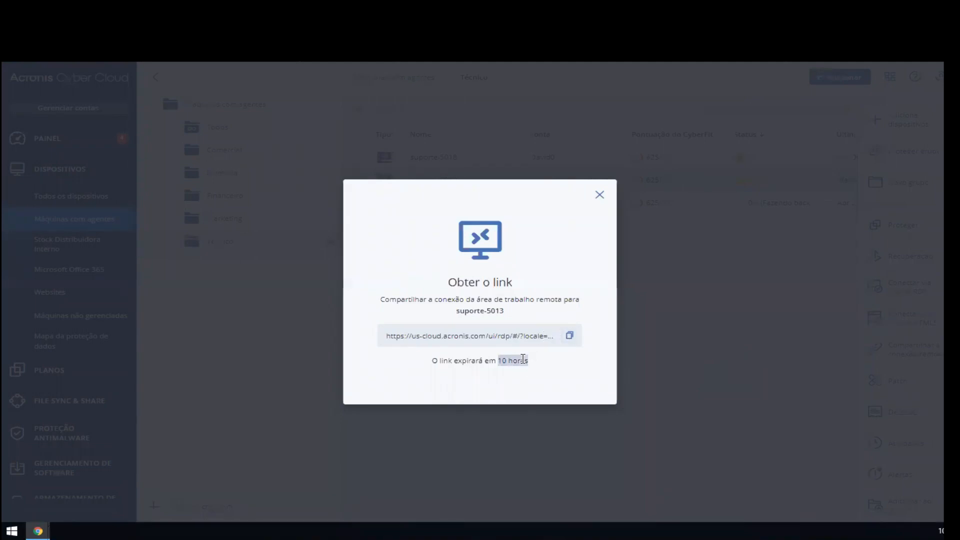
left_click(569, 338)
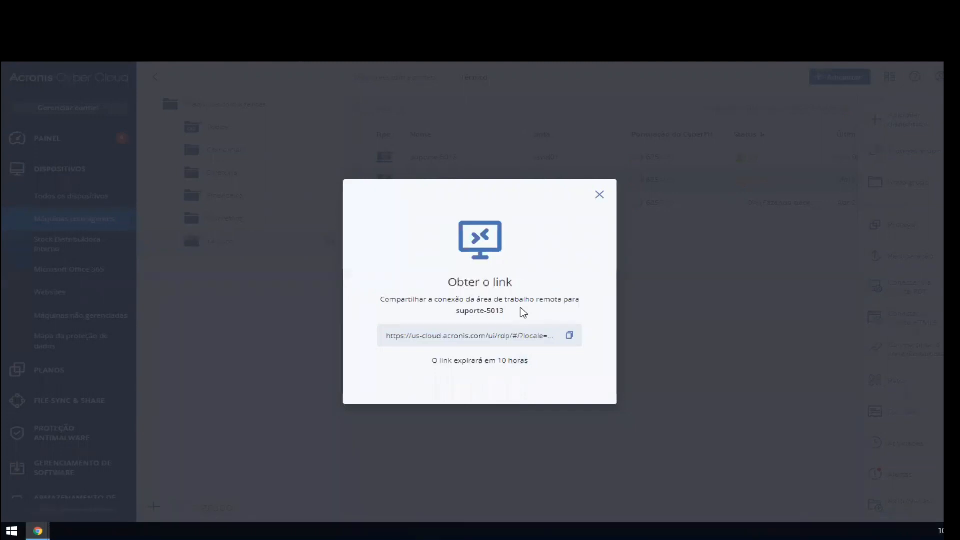
left_click(569, 335)
left_click(599, 195)
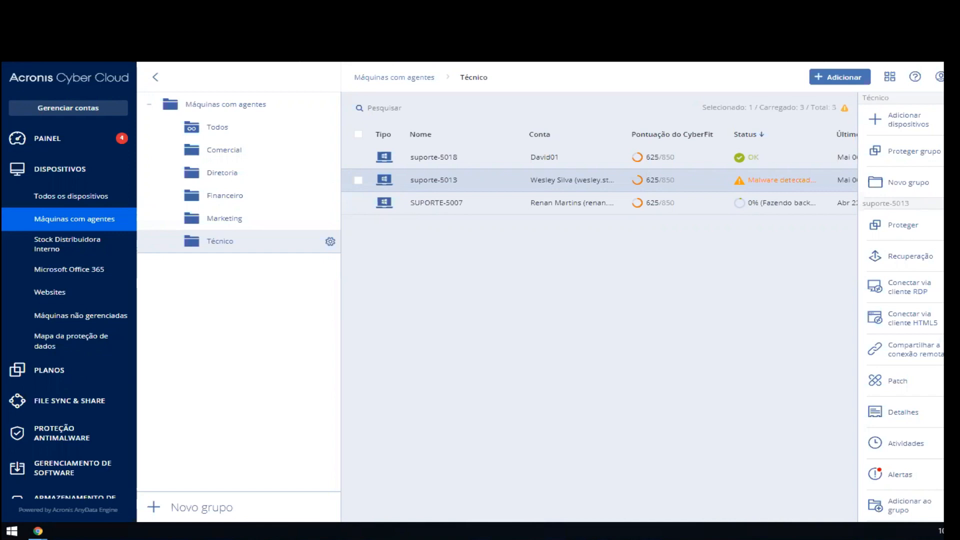
left_click(885, 353)
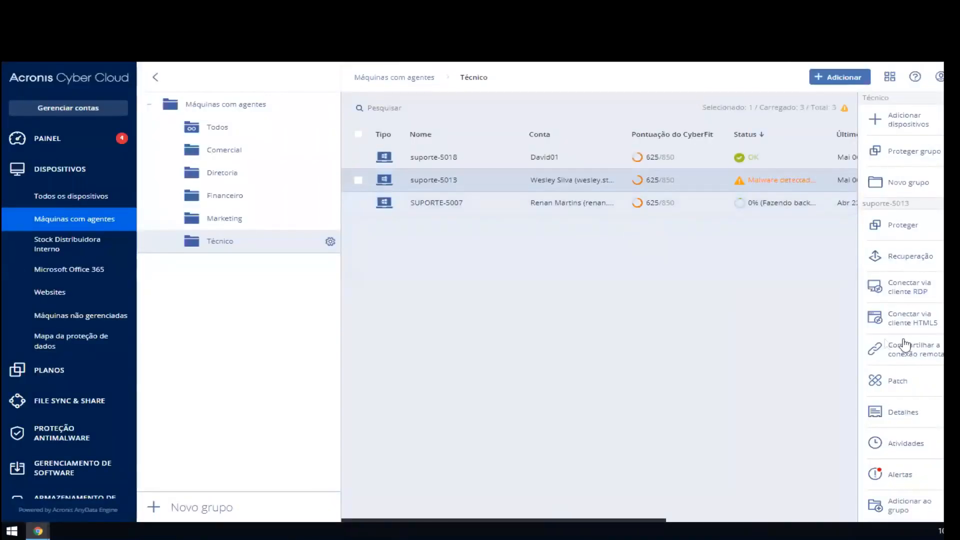
Step: Open the available patches for suporte-5013, check the critical 2020-04 cumulative update, and advance to the post-installation options
scroll(904, 343, "down", 1)
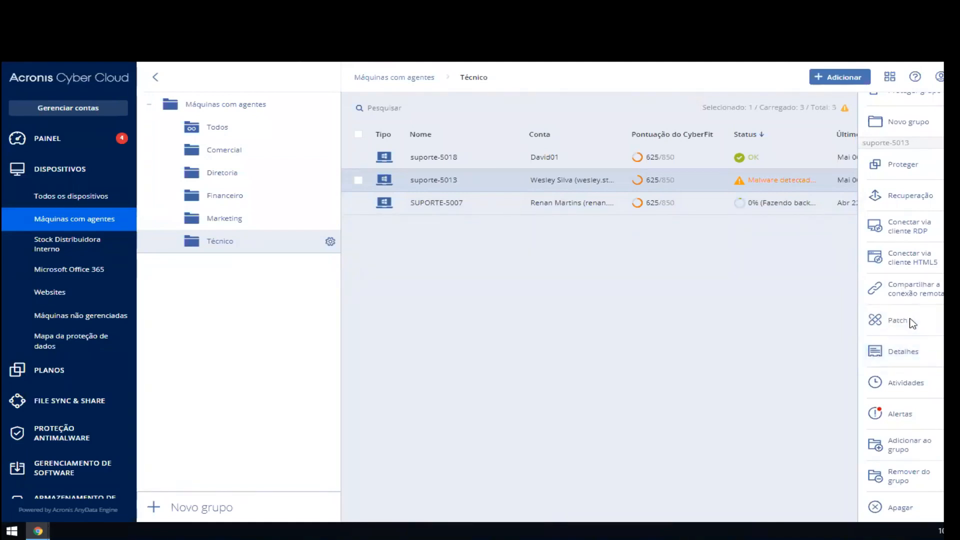
left_click(897, 320)
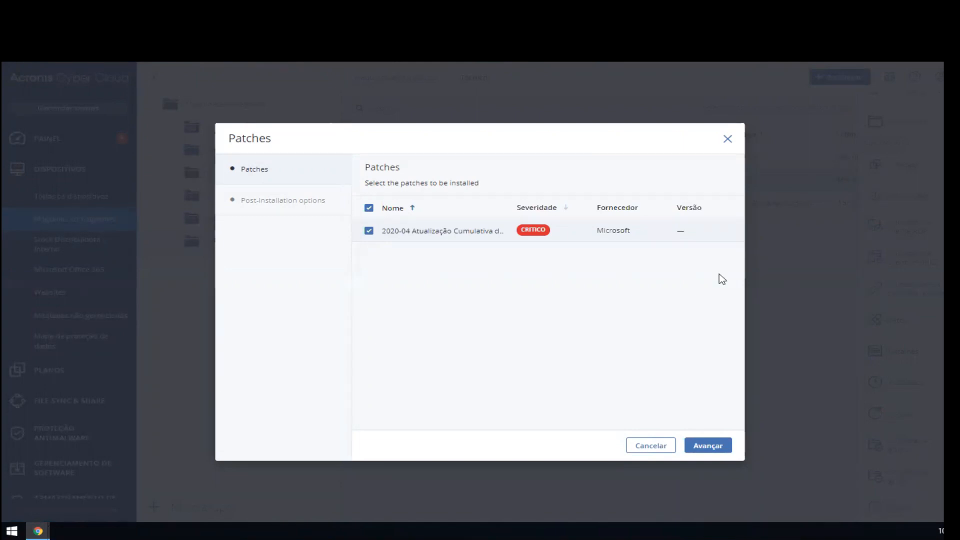
left_click(457, 236)
left_click(458, 237)
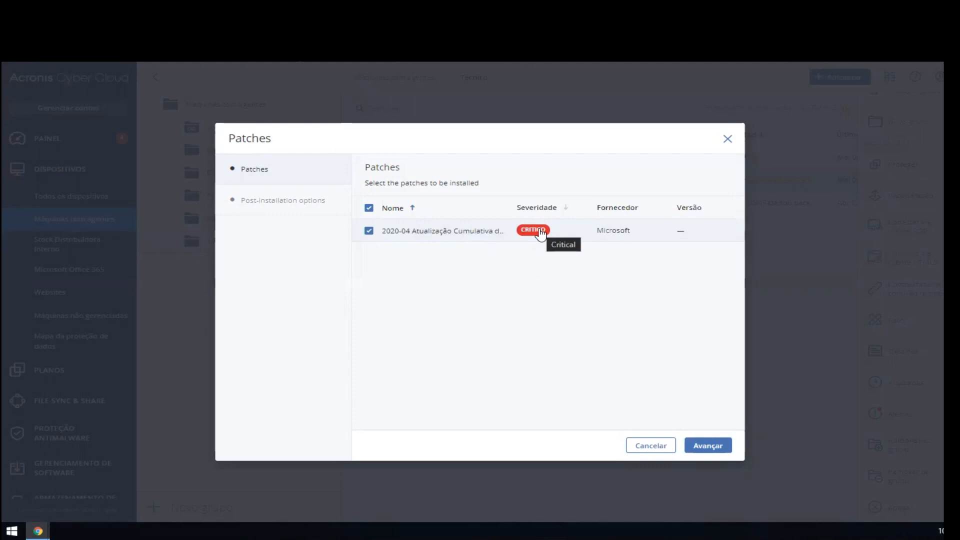
left_click(718, 446)
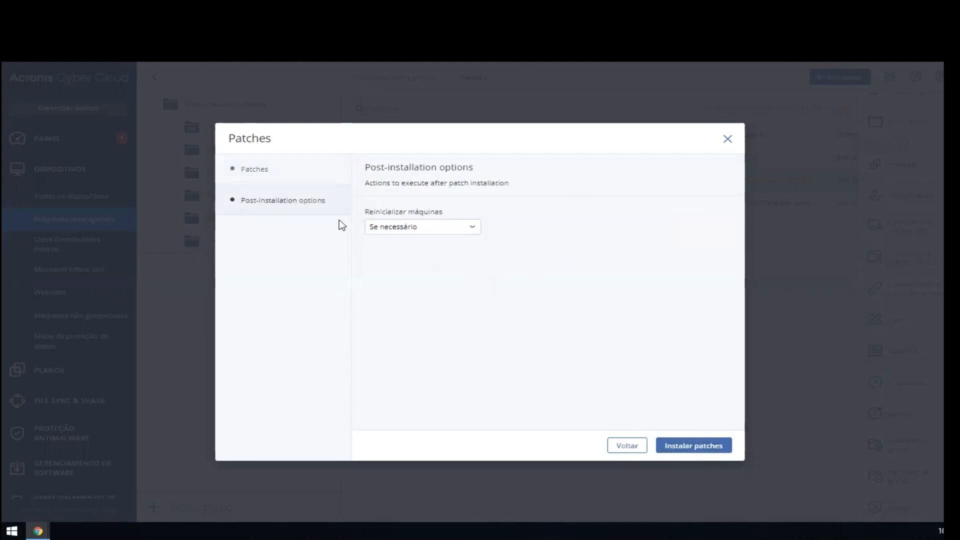
Step: Try the machine restart options Sim and Não, restore Se necessário, and close the patch dialog without installing
left_click(471, 228)
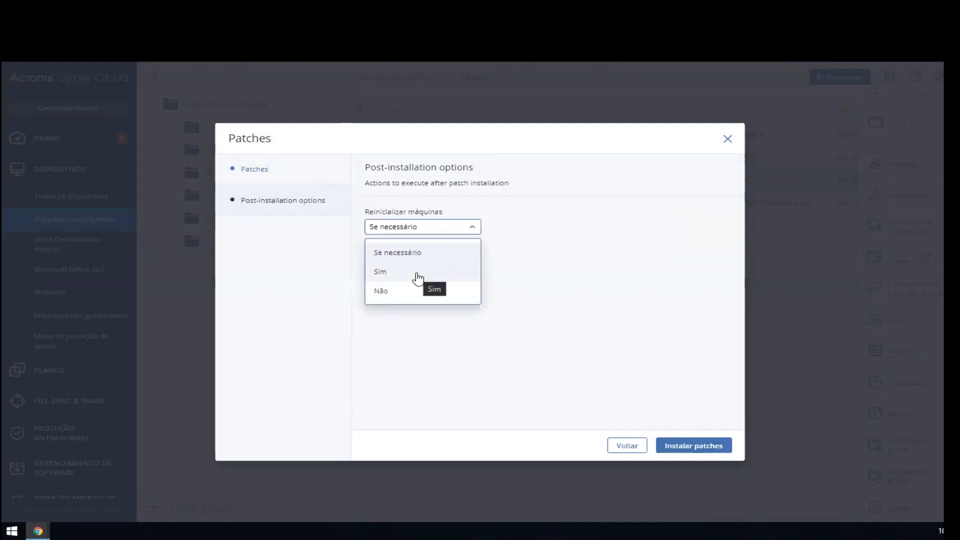
left_click(418, 278)
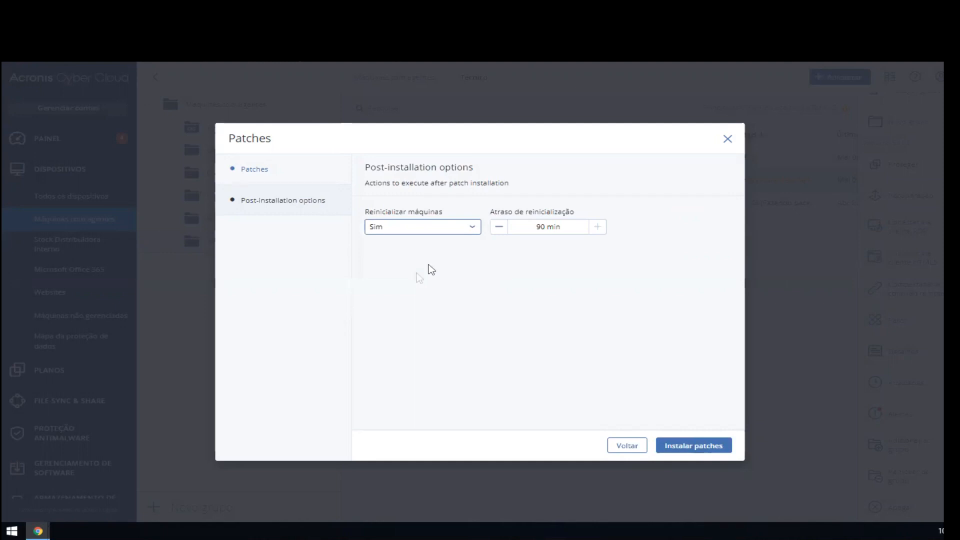
left_click(460, 228)
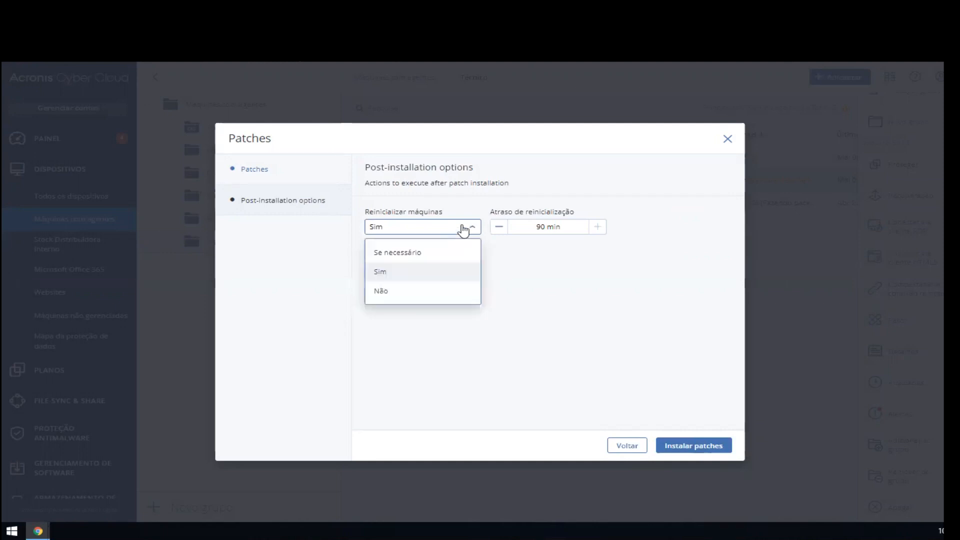
left_click(427, 295)
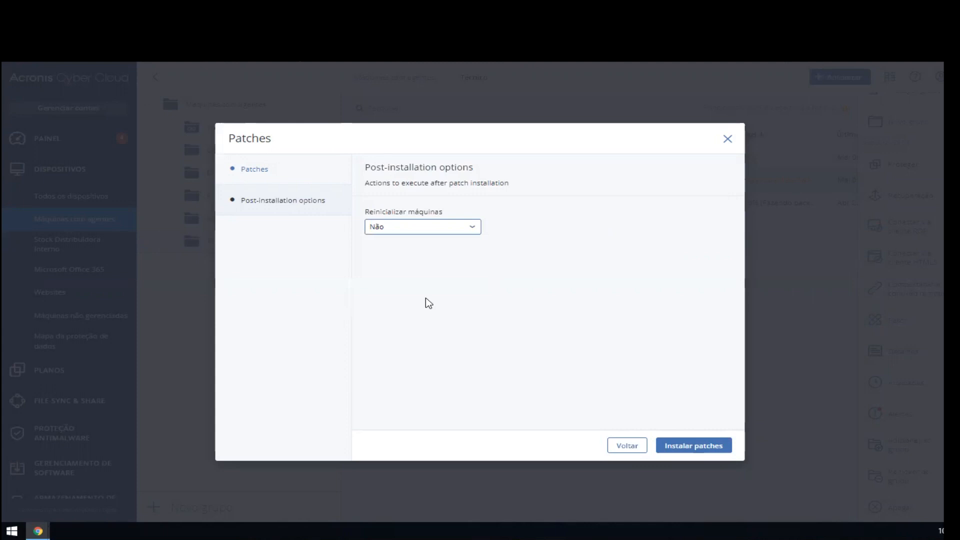
left_click(420, 228)
left_click(406, 253)
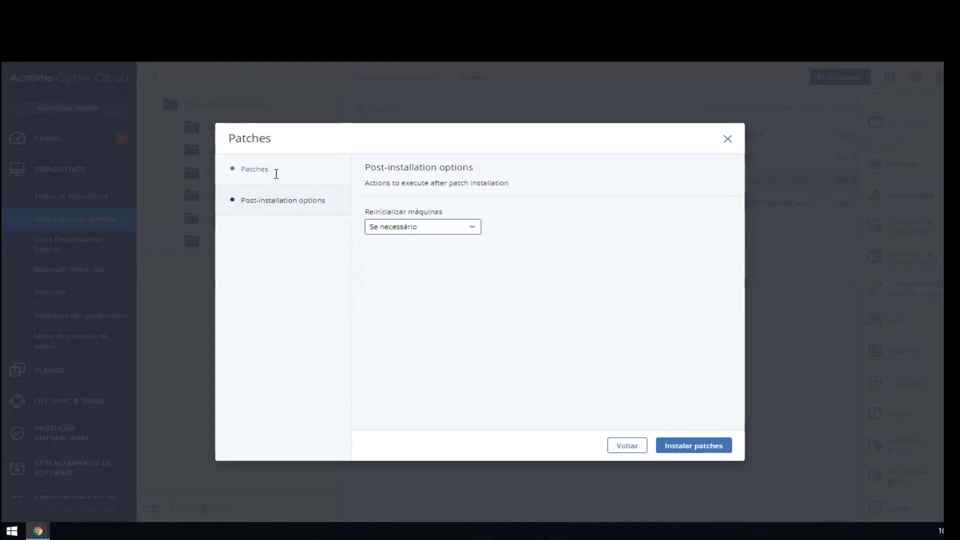
left_click(728, 140)
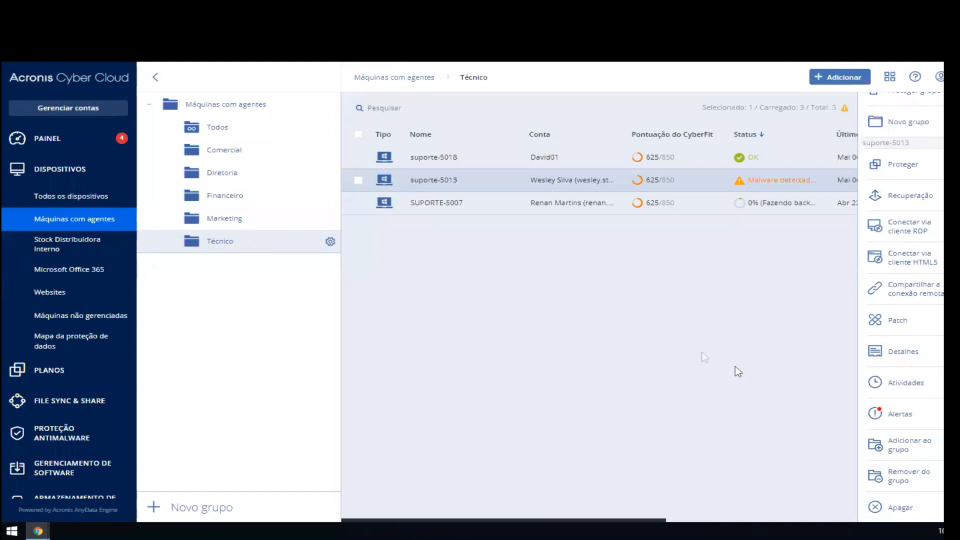
Step: Review the details of suporte-5013, from its IP addresses to its group membership, and close them
left_click(903, 352)
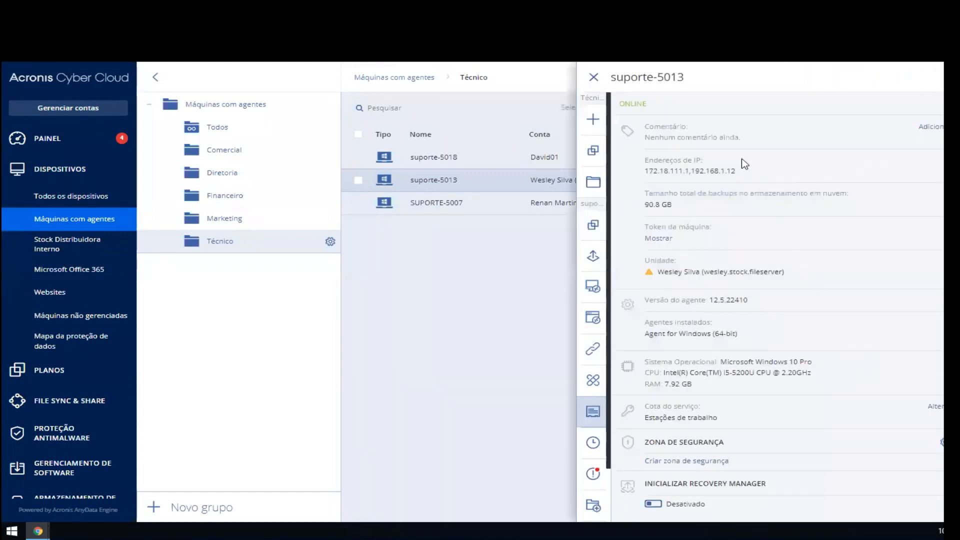
scroll(724, 391, "down", 2)
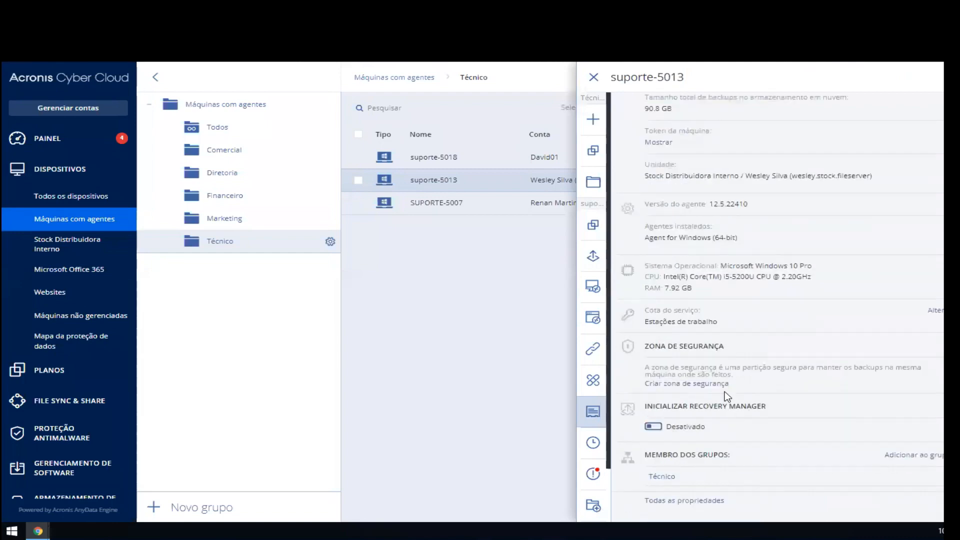
scroll(724, 409, "up", 2)
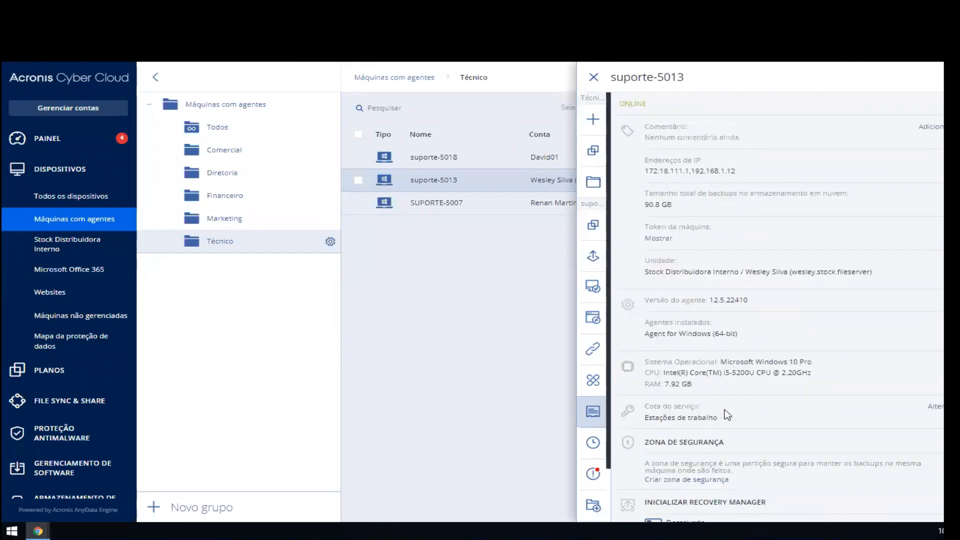
scroll(727, 416, "down", 2)
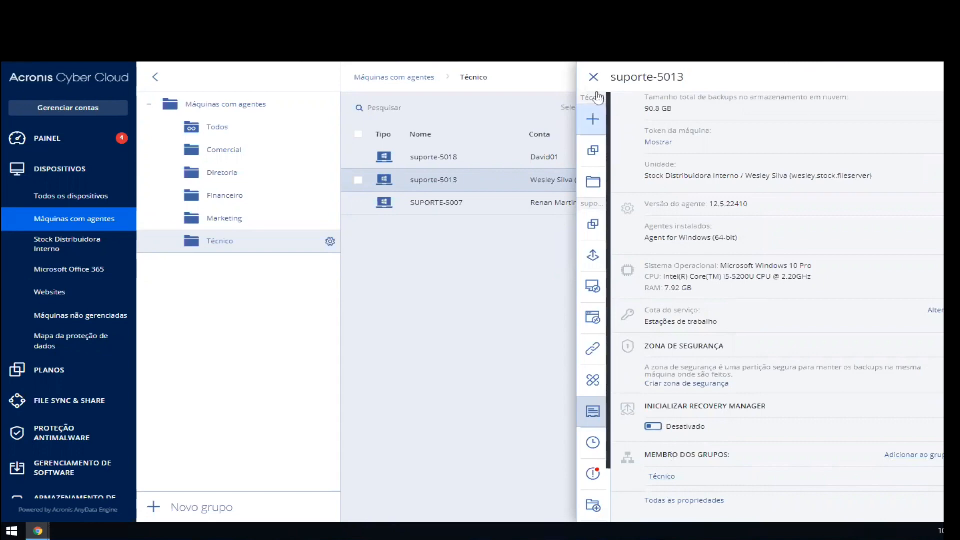
key("Escape")
Step: View the data protection map and the list of protection plans, selecting the last plan listed
scroll(921, 425, "down", 2)
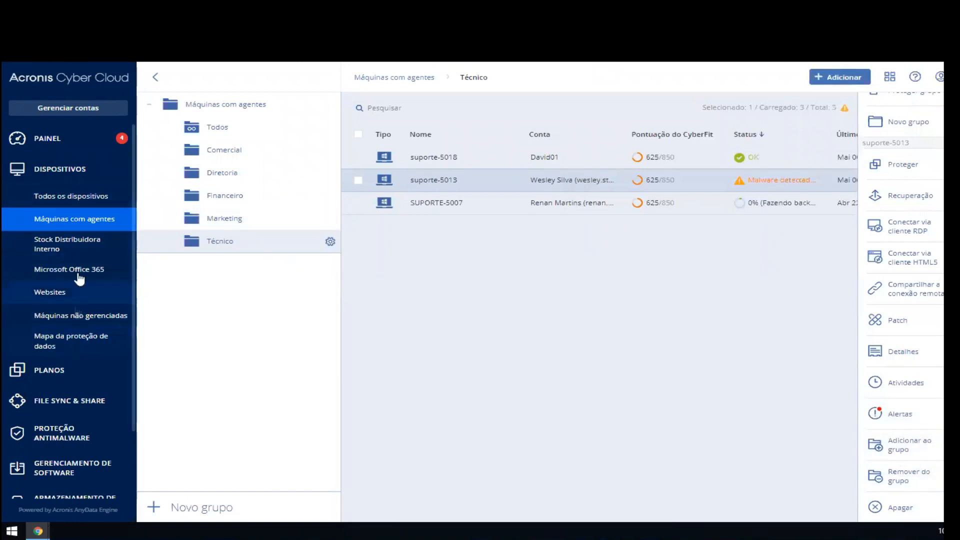
left_click(79, 340)
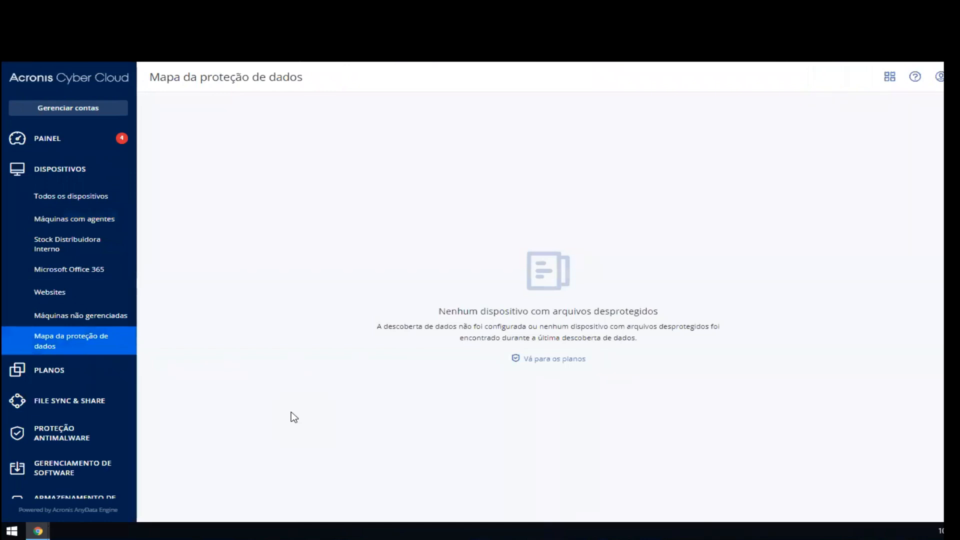
scroll(79, 320, "down", 3)
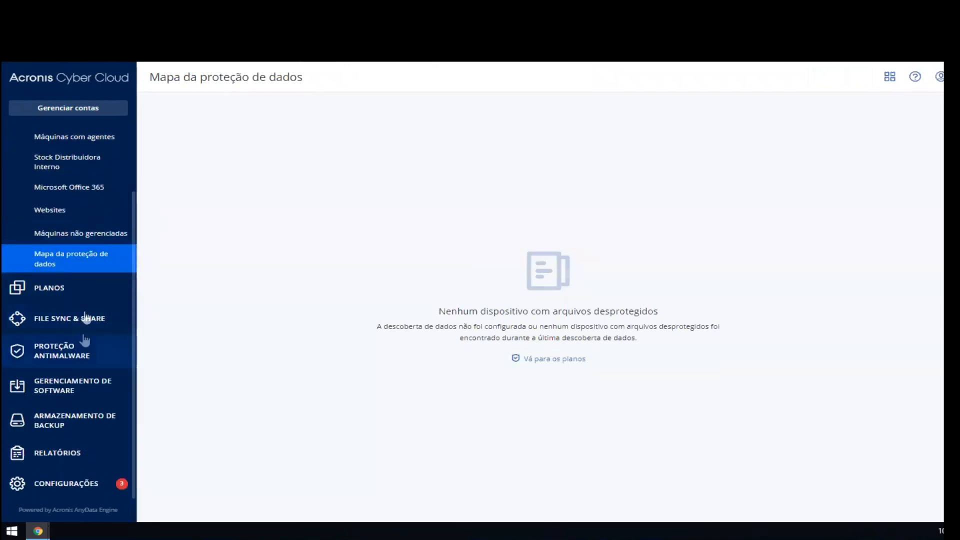
left_click(76, 295)
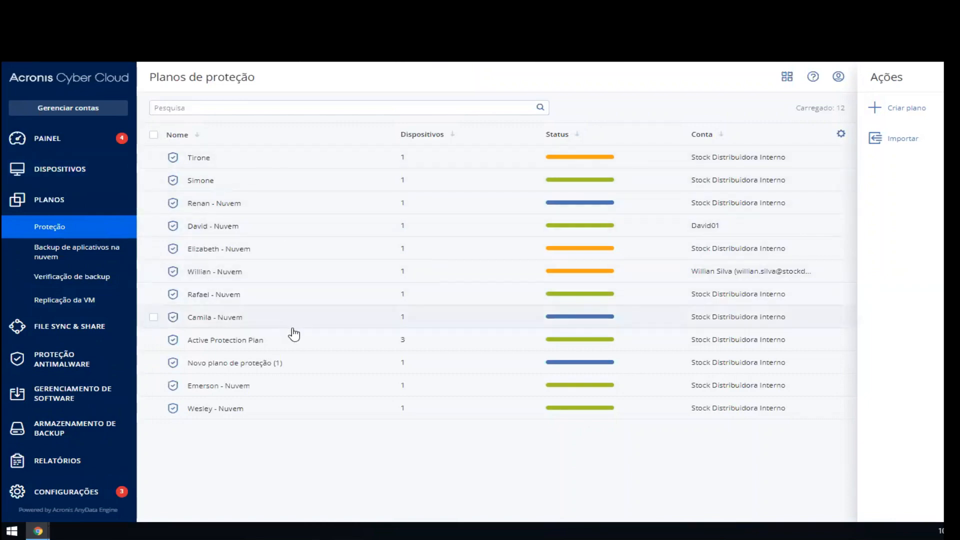
left_click(284, 415)
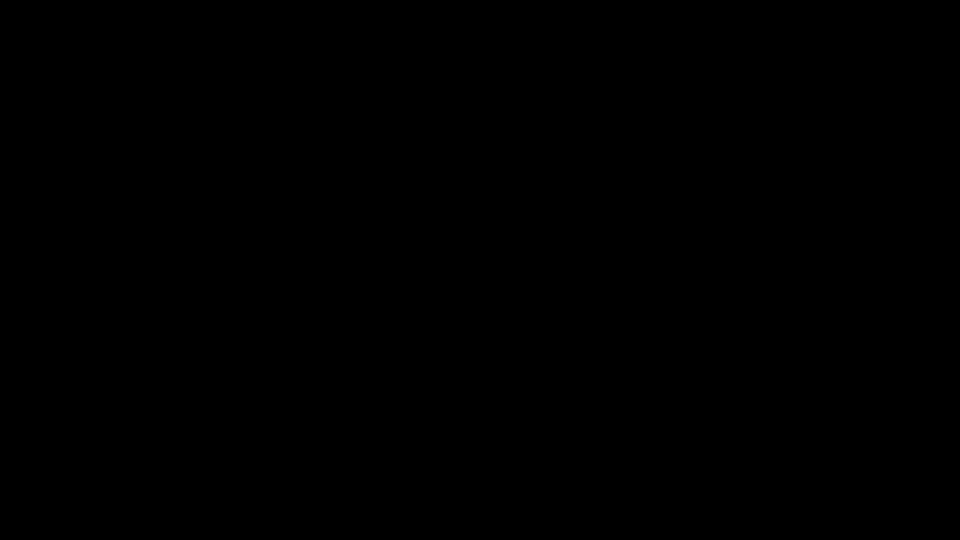
Step: View the quarantined files and the allowlist under antimalware protection
left_click(66, 264)
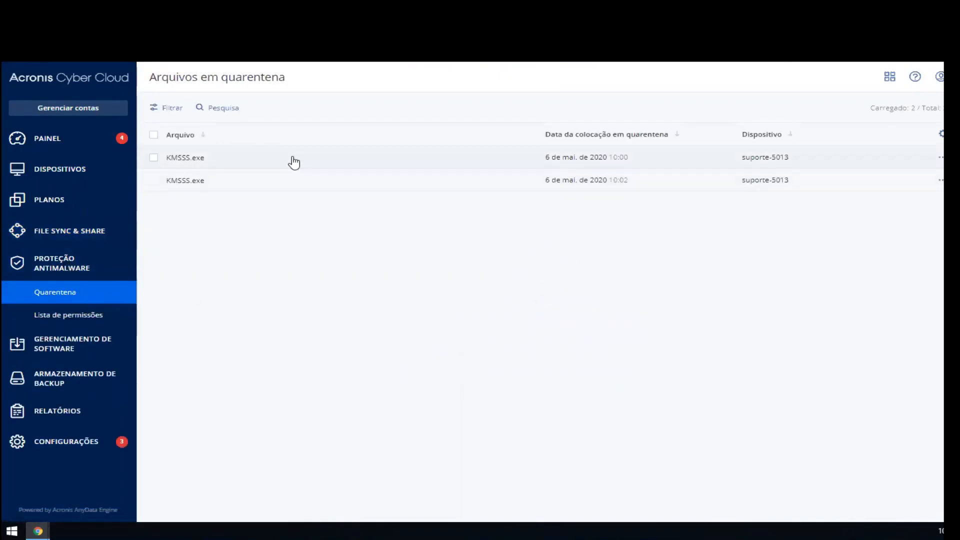
left_click(89, 318)
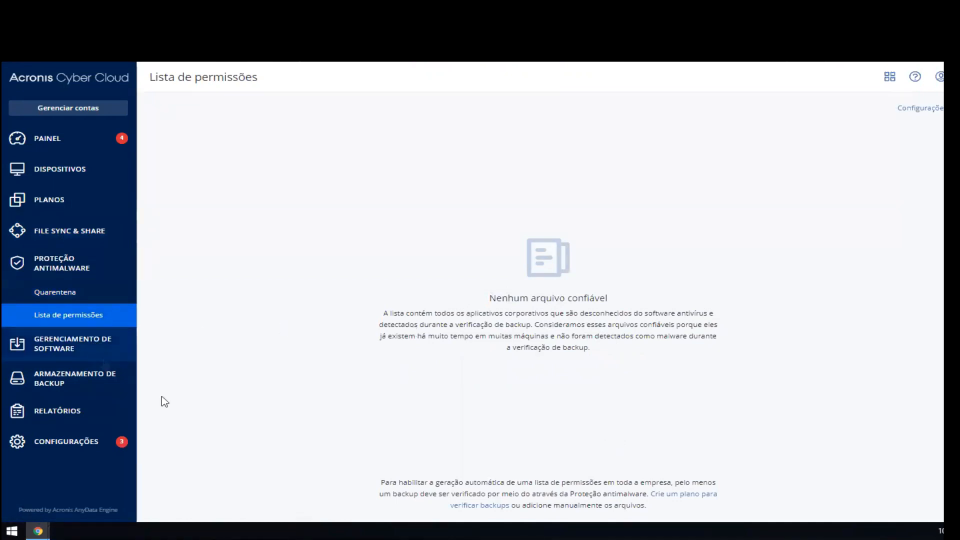
Step: Open the software management patch list and set the 2020-04 cumulative update's approval status to Aprovado
left_click(104, 355)
left_click(94, 332)
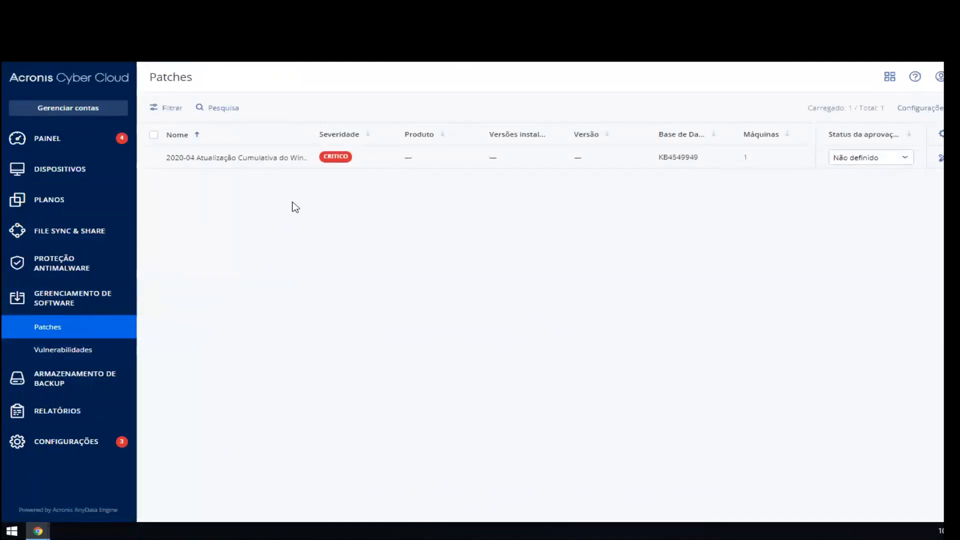
left_click(893, 159)
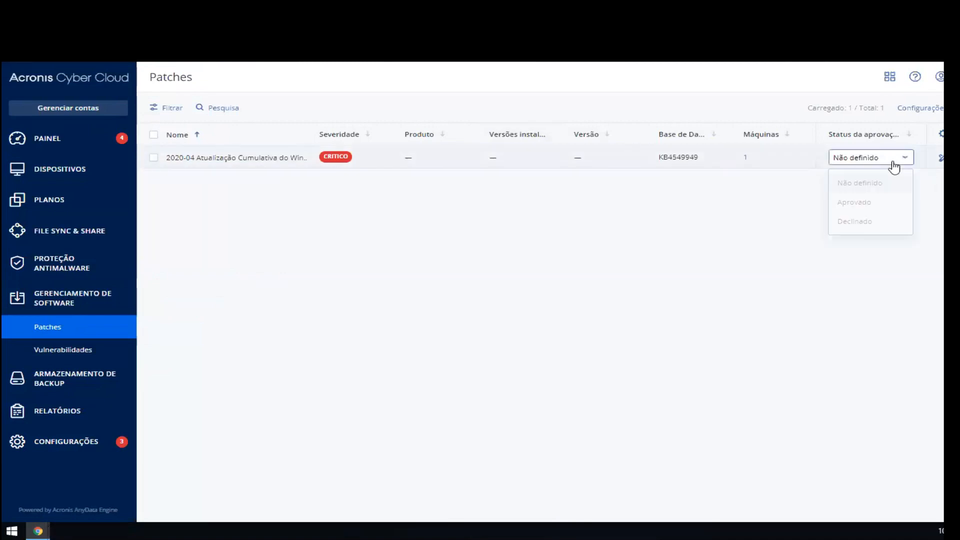
left_click(881, 208)
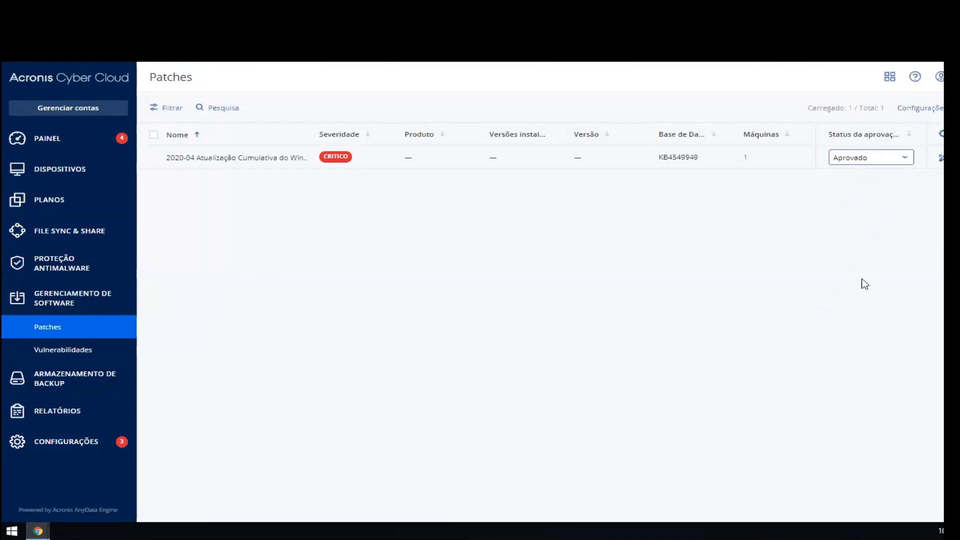
Step: Preview the approved patch's installation machines and post-installation options, and close the dialog without installing
left_click(939, 158)
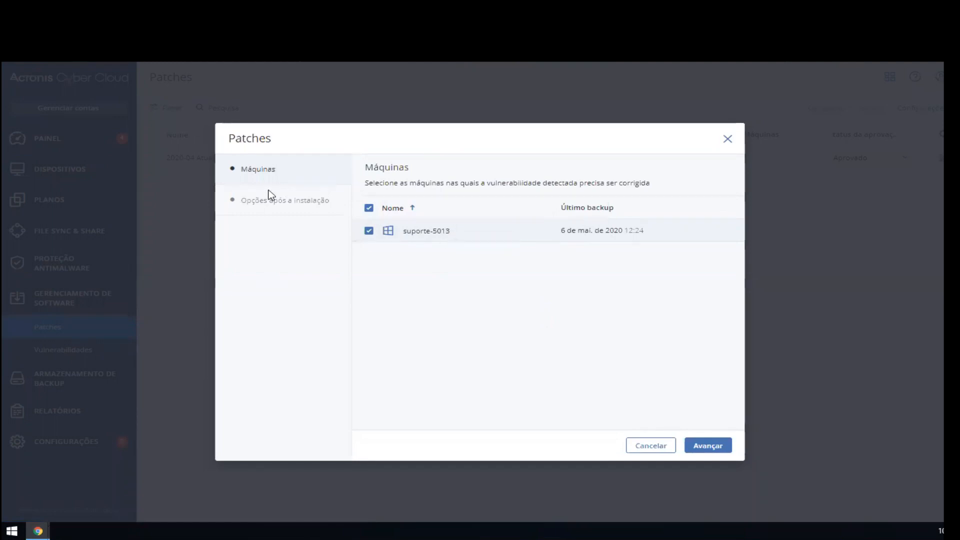
left_click(707, 445)
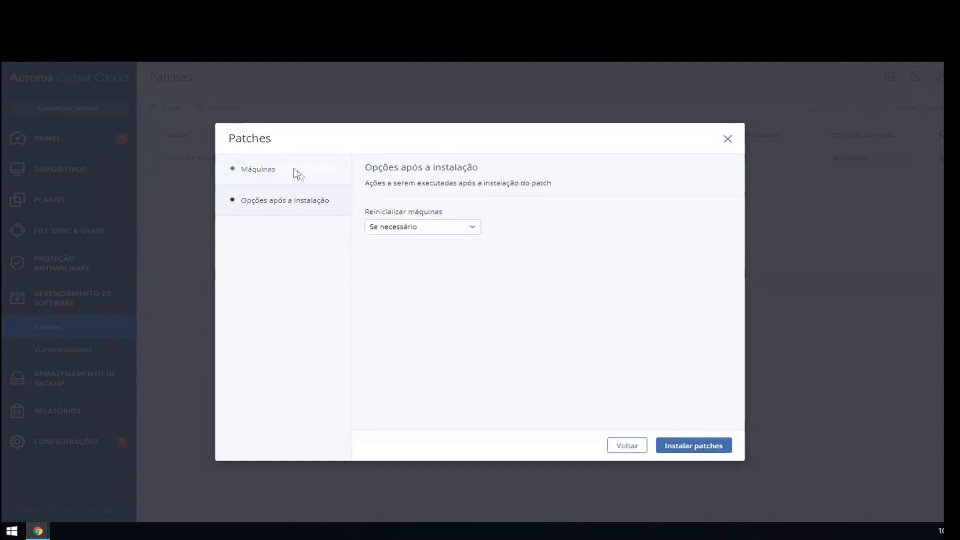
left_click(728, 138)
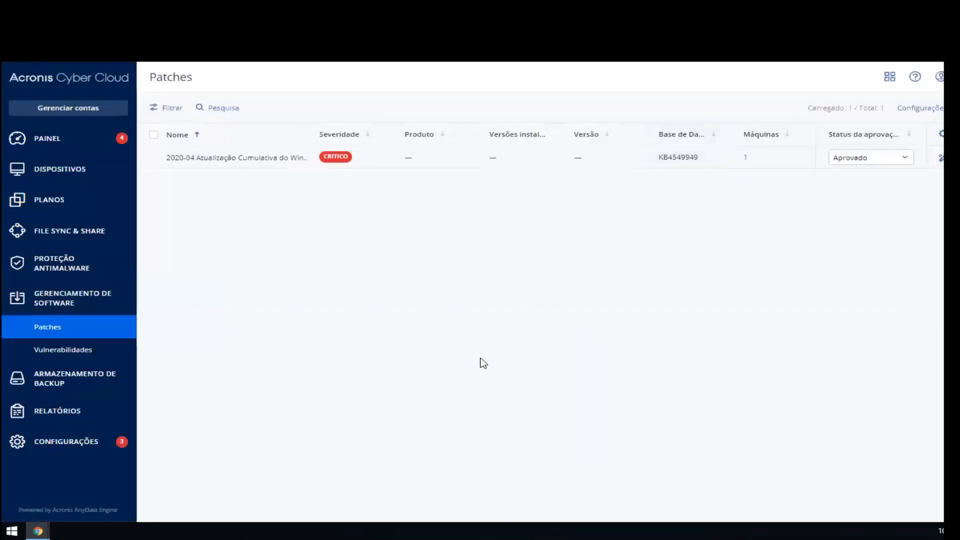
Step: Browse the detected vulnerabilities and open the details of CVE-2020-0699
left_click(77, 356)
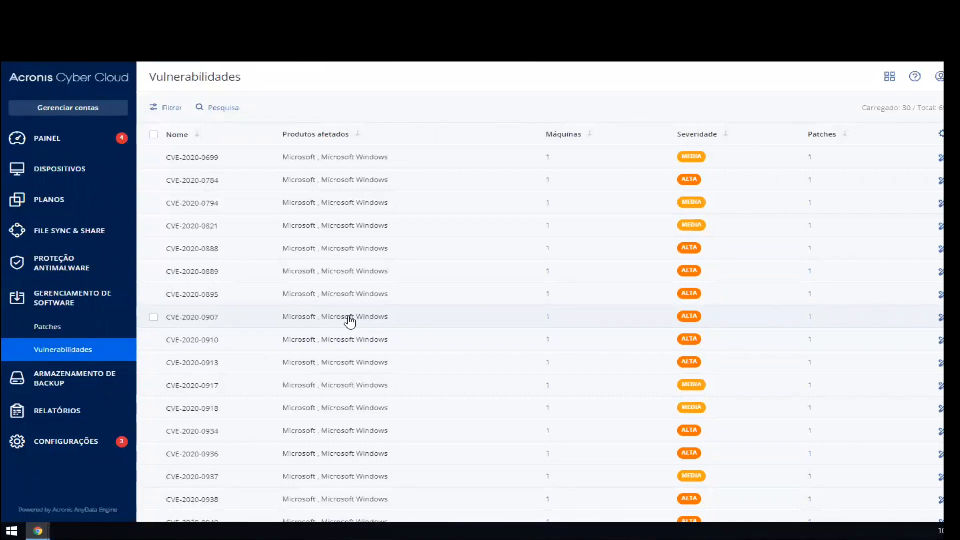
scroll(358, 354, "down", 10)
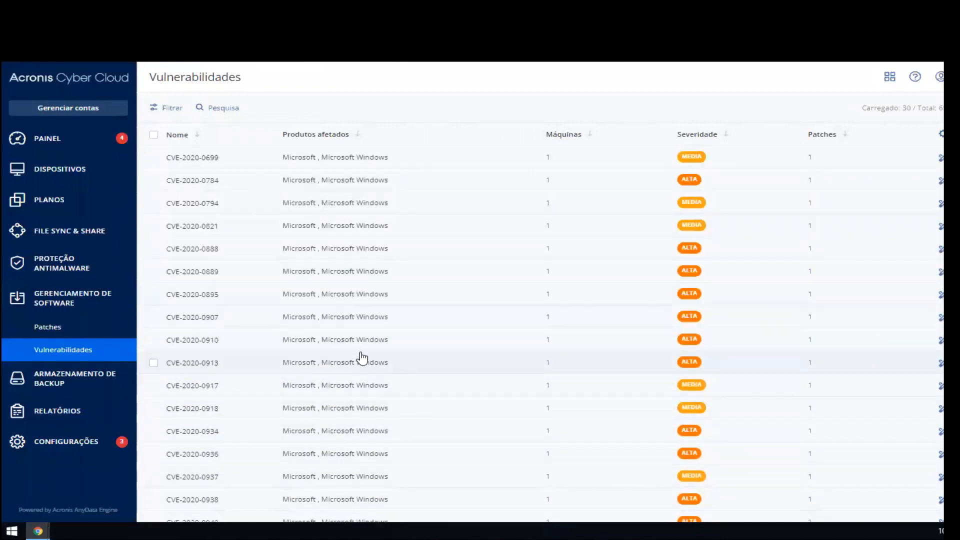
left_click(367, 158)
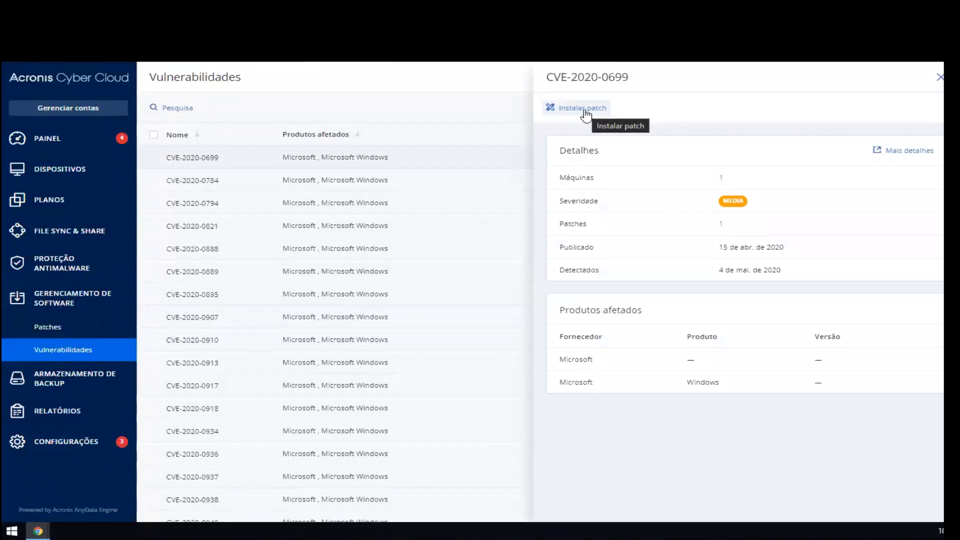
Step: Close the CVE-2020-0699 details and open the Proteção page of the console settings
left_click(939, 77)
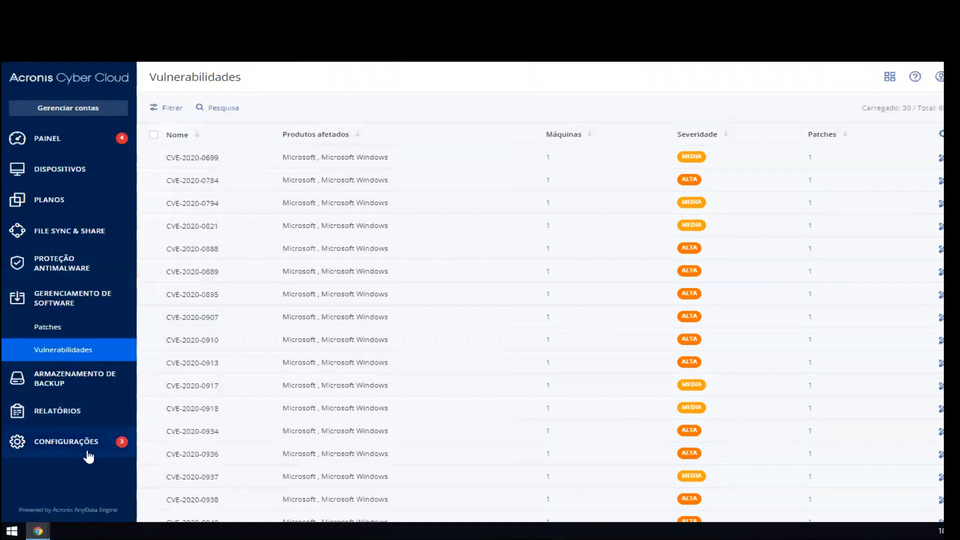
left_click(88, 453)
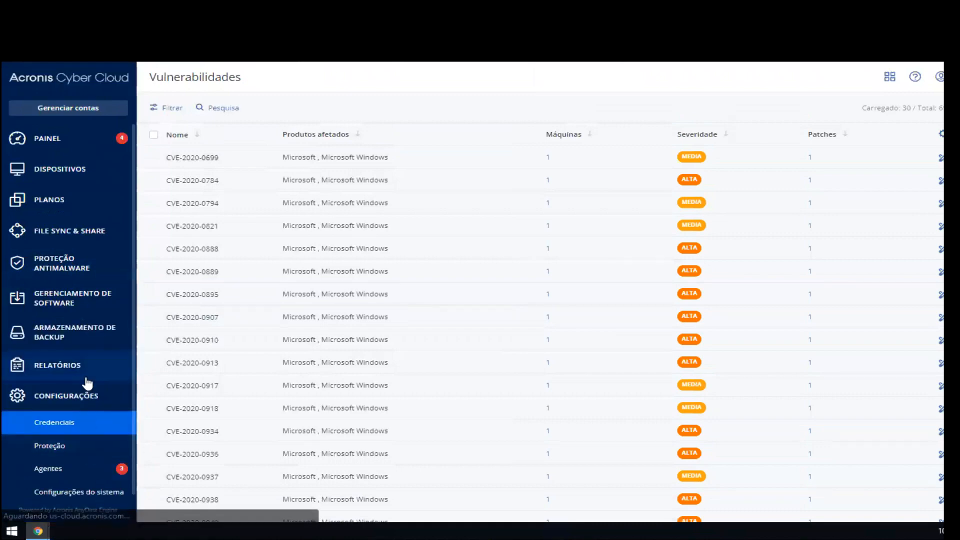
left_click(61, 445)
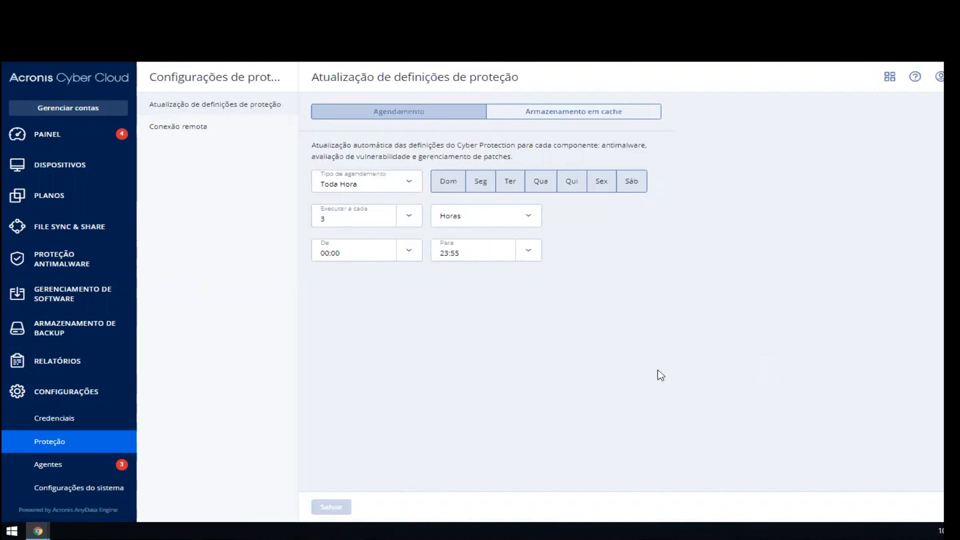
Step: Set the protection definitions update schedule to Diário at 18:00, with Dom and Sáb excluded
left_click(377, 182)
left_click(364, 212)
left_click(419, 217)
scroll(367, 300, "down", 5)
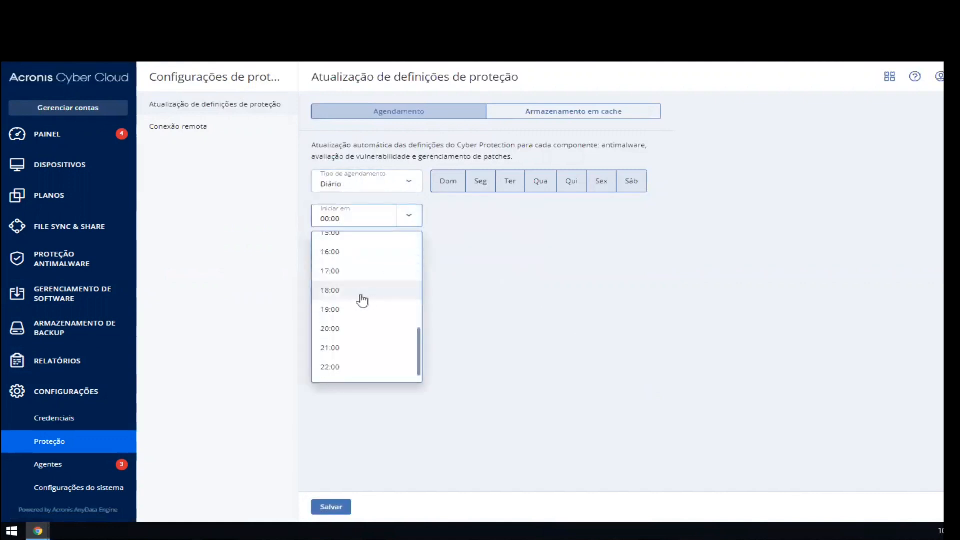
left_click(347, 293)
left_click(454, 193)
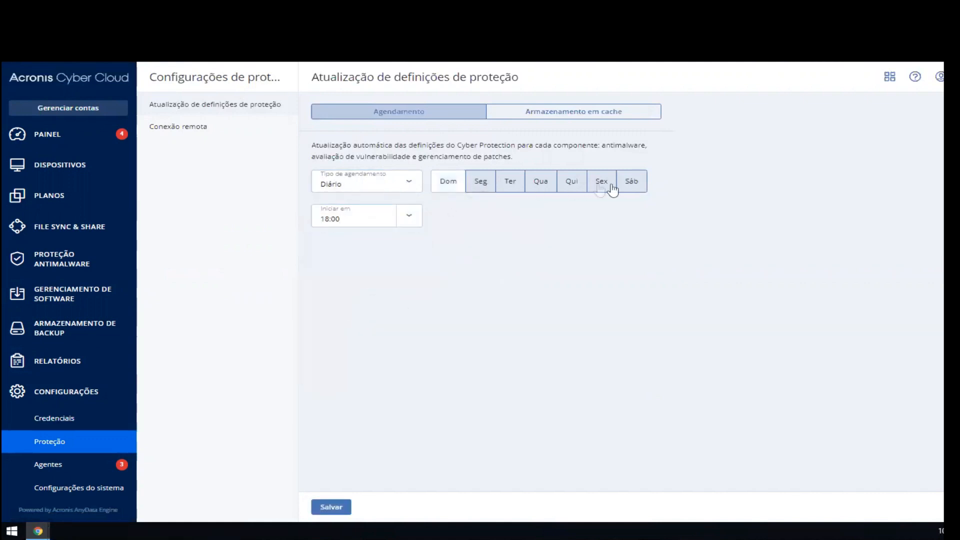
left_click(631, 189)
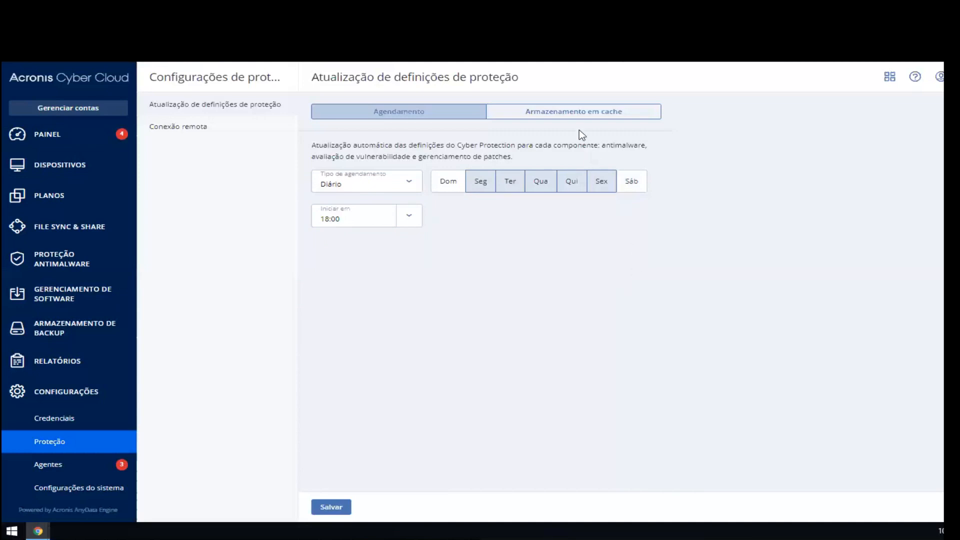
Step: View the cache storage settings for protection definition updates and the remote connection settings
left_click(584, 111)
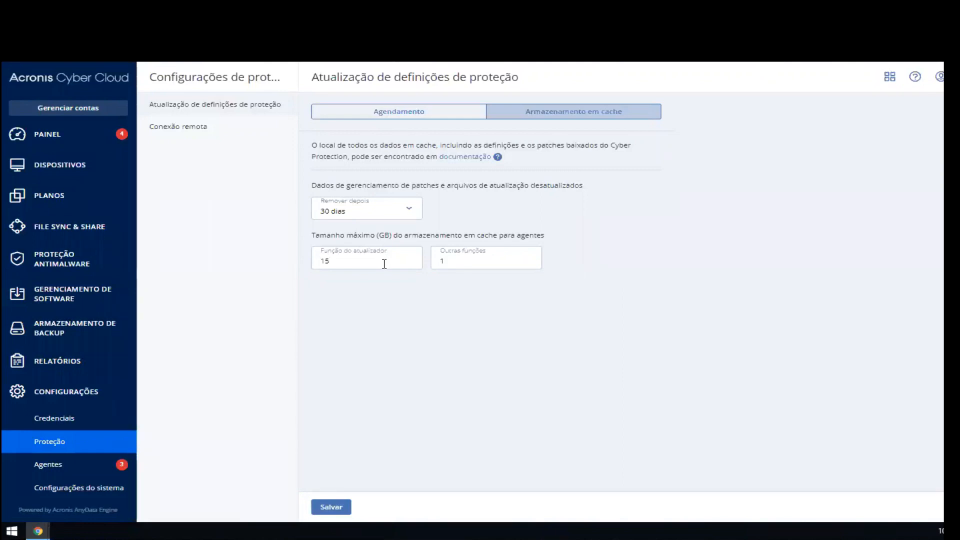
left_click(226, 132)
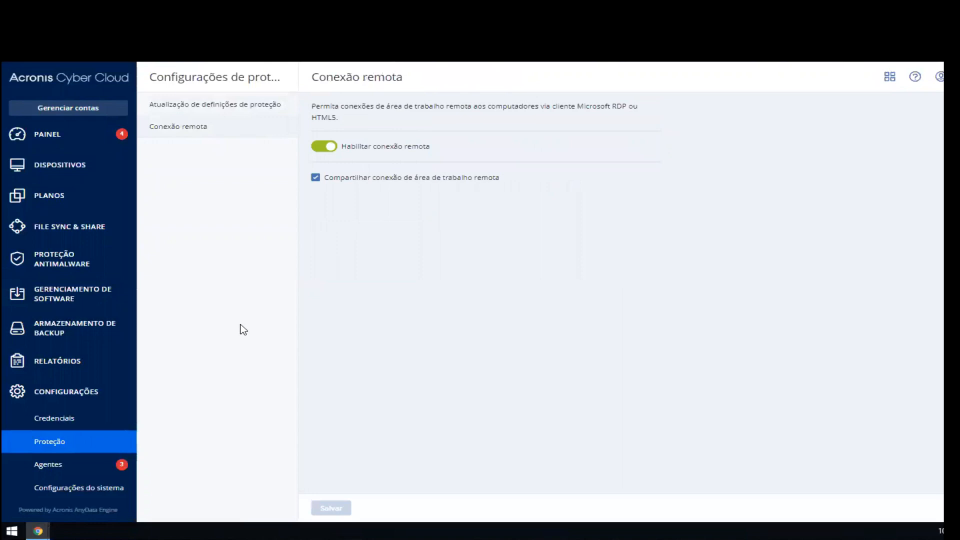